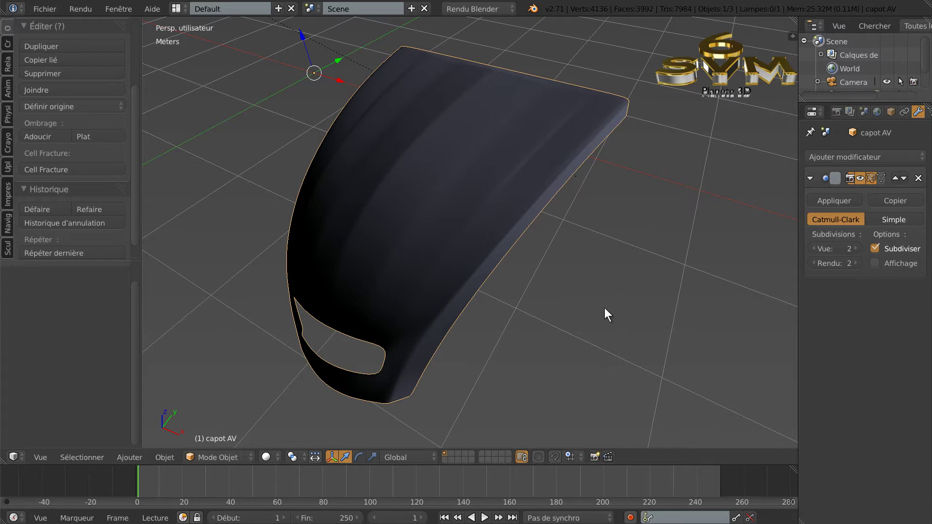
# Step: Examine the shape and side edges of the capot AV hood model from the front, side and above
pyautogui.moveTo(532, 336); pyautogui.dragTo(608, 284, button='middle')
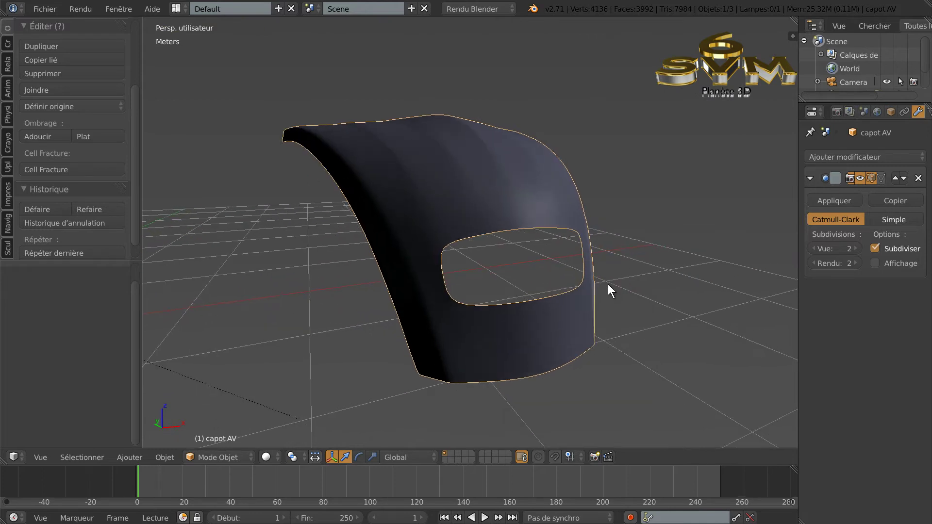
pyautogui.moveTo(524, 242); pyautogui.dragTo(450, 304, button='middle')
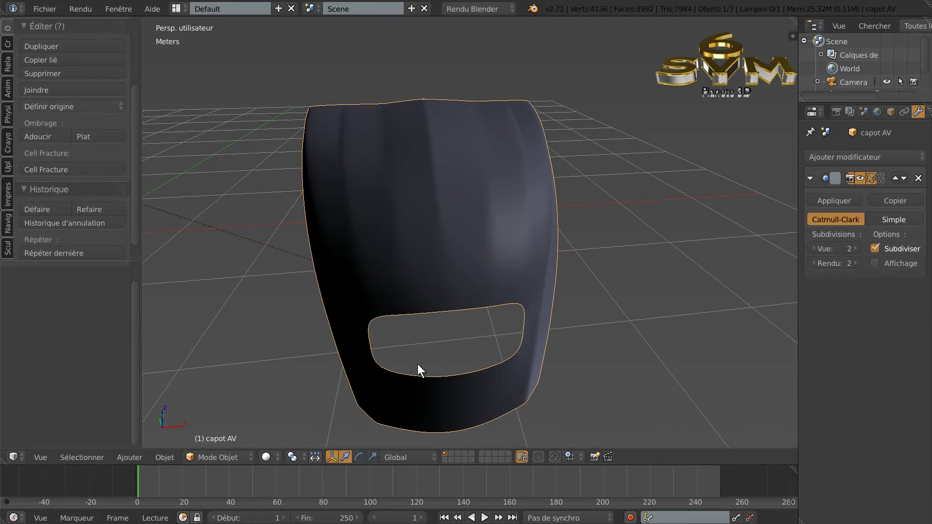
pyautogui.moveTo(607, 329); pyautogui.dragTo(502, 366, button='middle')
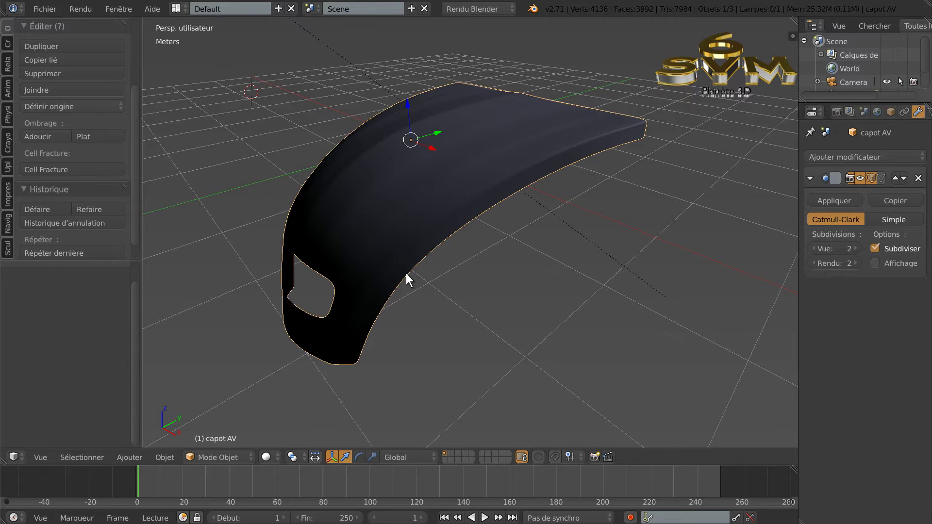
pyautogui.moveTo(439, 294); pyautogui.dragTo(627, 275, button='middle')
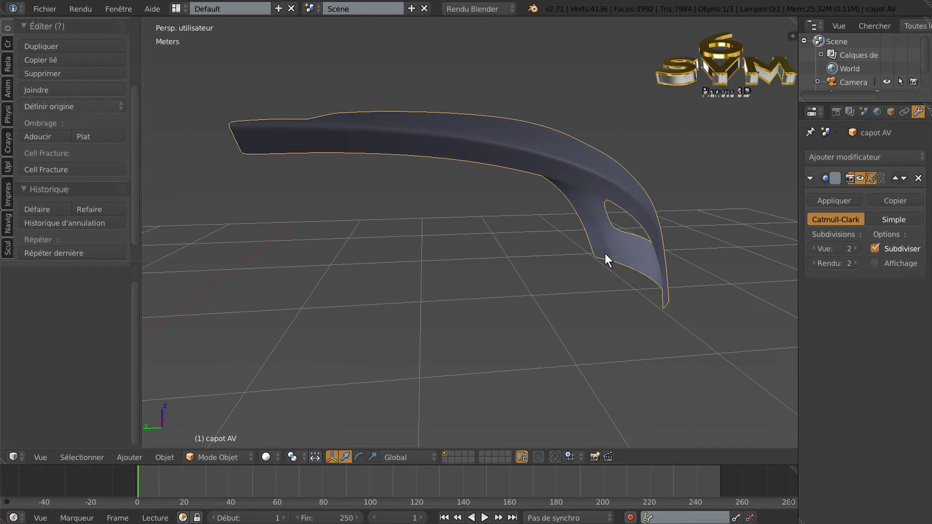
pyautogui.moveTo(650, 262); pyautogui.dragTo(642, 284, button='middle')
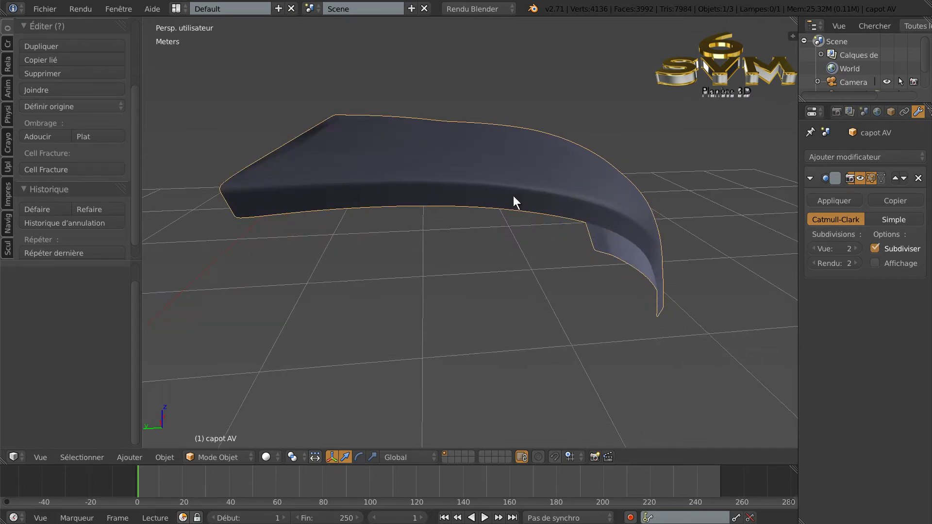
pyautogui.moveTo(553, 232); pyautogui.dragTo(526, 246, button='middle')
pyautogui.moveTo(476, 325); pyautogui.dragTo(486, 397, button='middle')
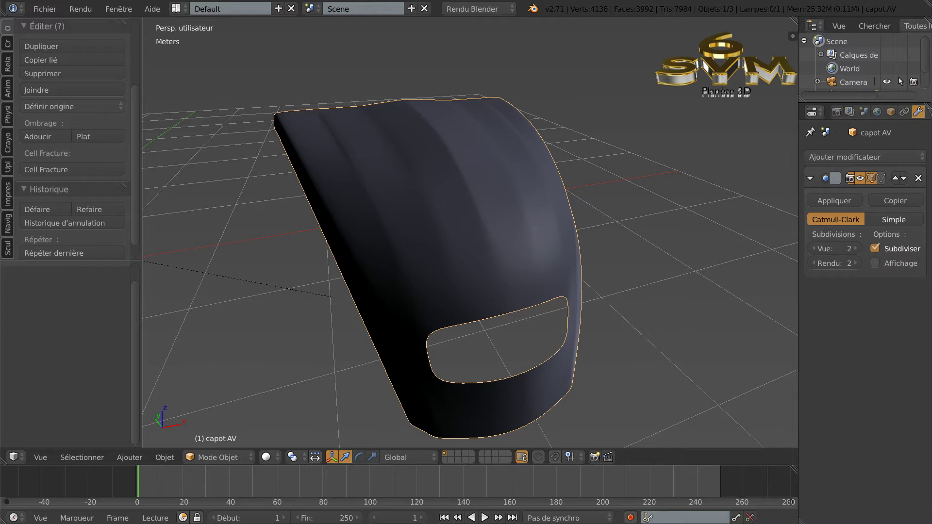
# Step: Compare the hood model's ridges and outline with the reference photo of the real hood, switching between Blender and the image viewer
pyautogui.click(552, 523)
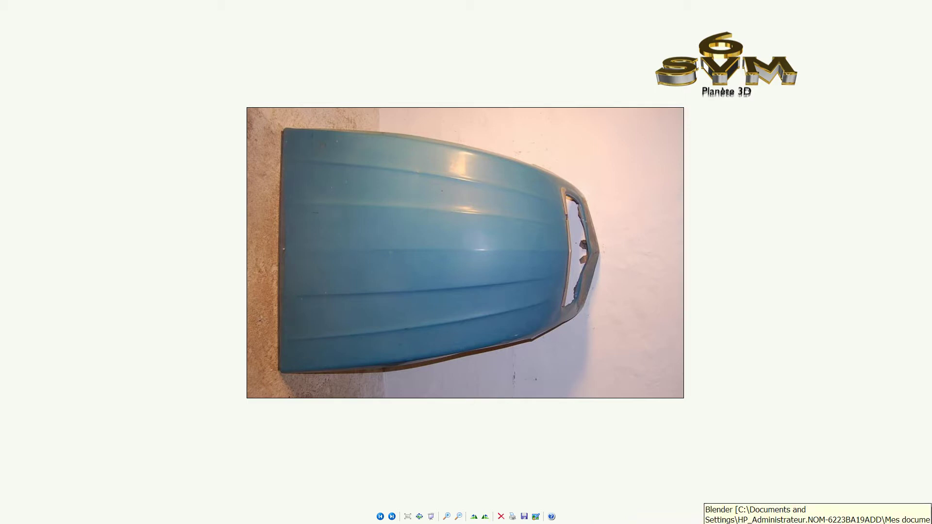
pyautogui.click(706, 523)
pyautogui.moveTo(654, 368); pyautogui.dragTo(651, 314, button='middle')
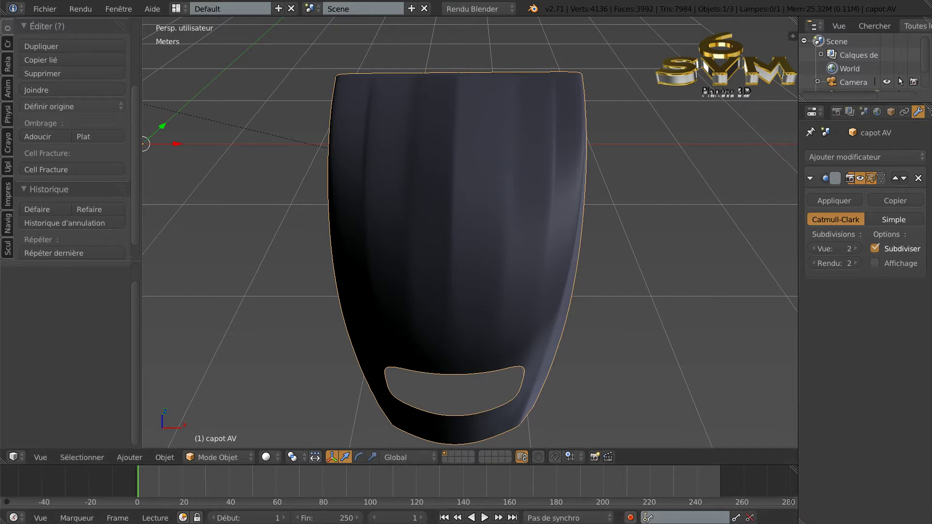
pyautogui.hotkey('alt', 'Tab')
pyautogui.moveTo(614, 335); pyautogui.dragTo(616, 292, button='middle')
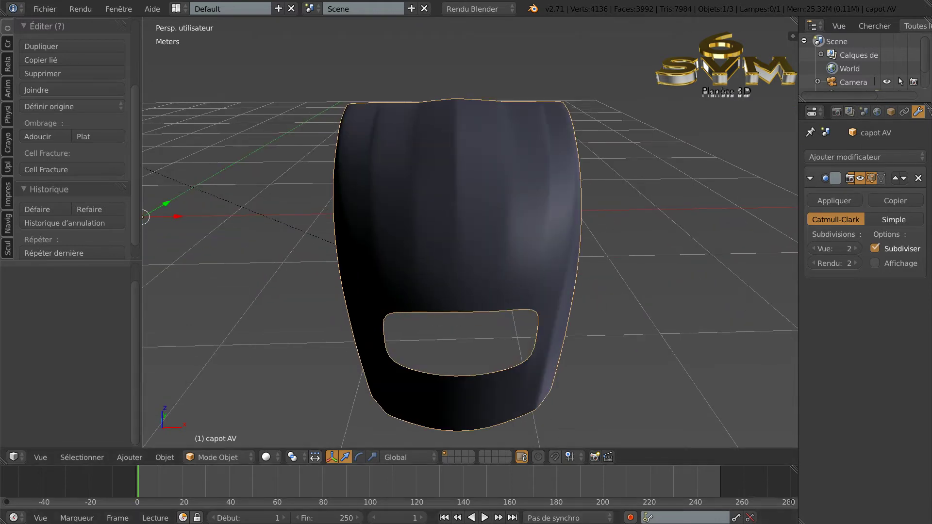
pyautogui.click(607, 521)
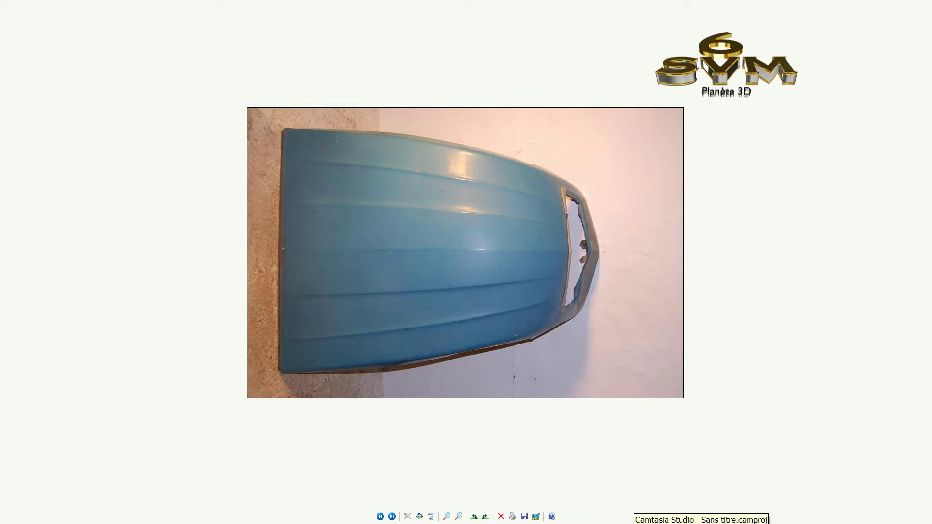
pyautogui.click(706, 522)
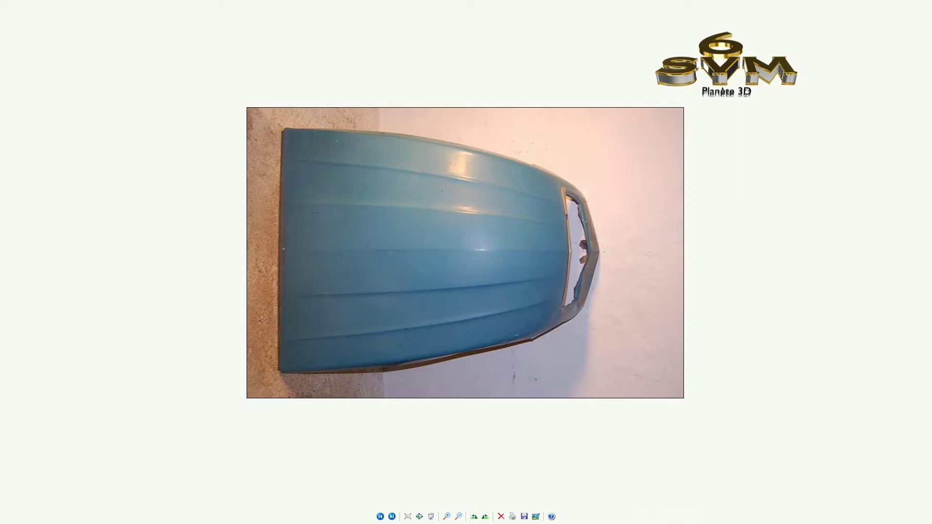
pyautogui.moveTo(552, 164); pyautogui.dragTo(550, 185, button='middle')
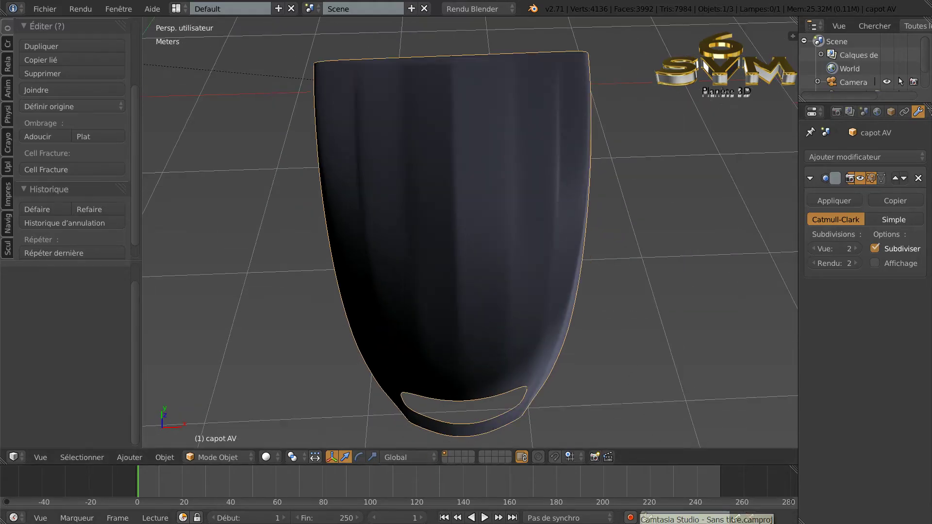
pyautogui.click(617, 523)
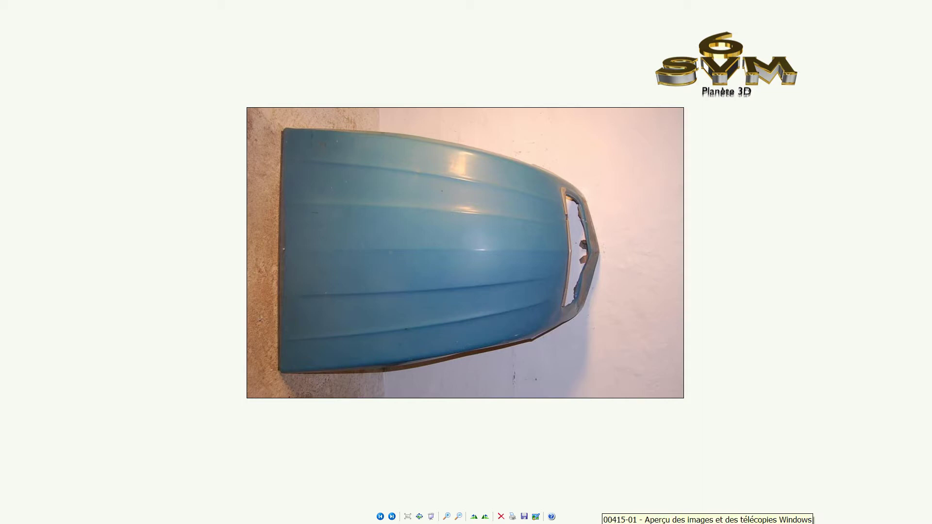
pyautogui.hotkey('alt', 'Tab')
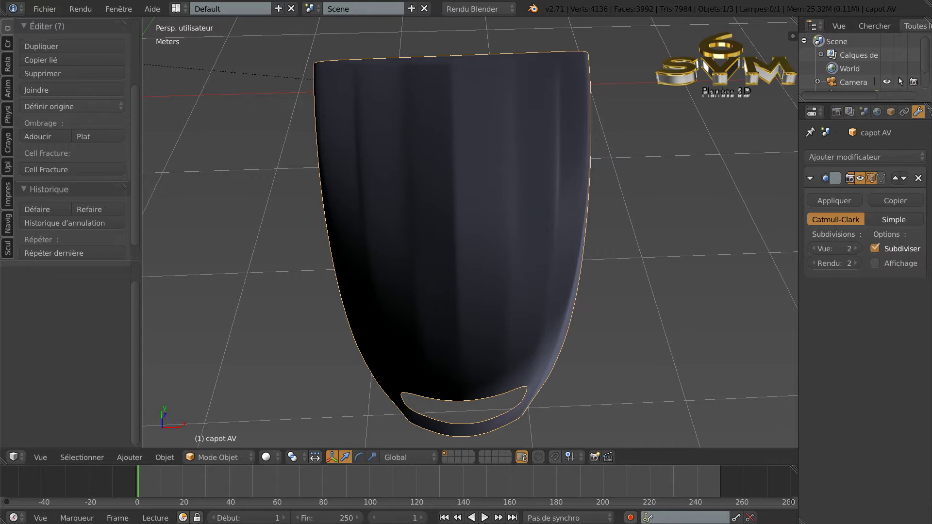
# Step: In Edit Mode with edge selection, select two parallel rows of five edges along the hood's outer ridge on one side
pyautogui.moveTo(616, 331); pyautogui.dragTo(695, 329, button='middle')
pyautogui.press('Tab')
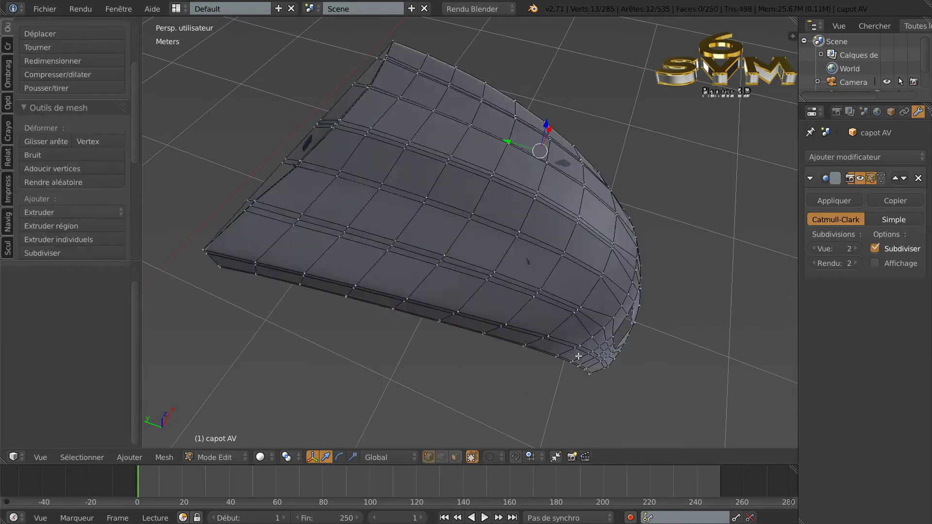
pyautogui.moveTo(557, 342); pyautogui.dragTo(623, 330, button='middle')
pyautogui.moveTo(497, 355)
pyautogui.mouseDown(button='middle')
pyautogui.moveTo(483, 358)
pyautogui.moveTo(531, 349)
pyautogui.moveTo(545, 366)
pyautogui.moveTo(501, 384)
pyautogui.moveTo(499, 372)
pyautogui.mouseUp(button='middle')
pyautogui.click(441, 457)
pyautogui.rightClick(369, 284)
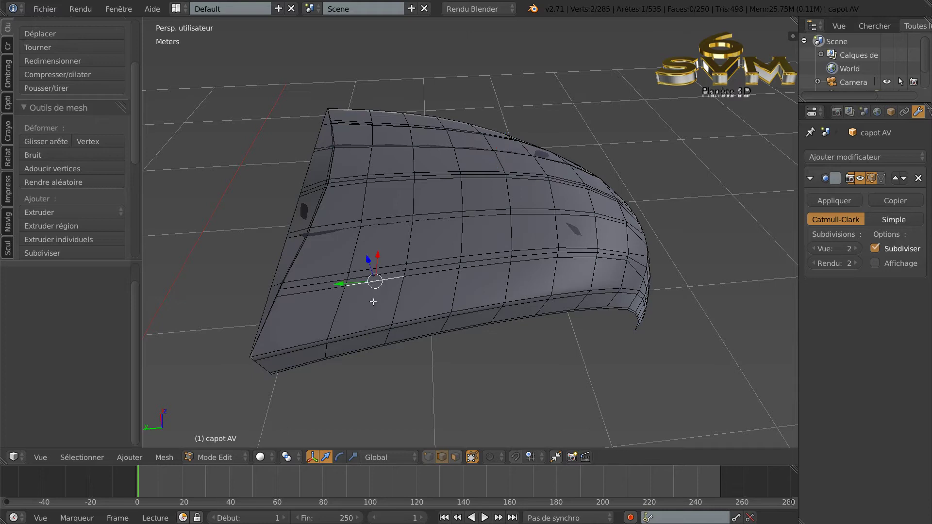
pyautogui.keyDown('shift'); pyautogui.rightClick(401, 270); pyautogui.keyUp('shift')
pyautogui.keyDown('shift'); pyautogui.rightClick(427, 267); pyautogui.keyUp('shift')
pyautogui.keyDown('shift'); pyautogui.rightClick(449, 266); pyautogui.keyUp('shift')
pyautogui.keyDown('shift'); pyautogui.rightClick(481, 264); pyautogui.keyUp('shift')
pyautogui.keyDown('shift'); pyautogui.rightClick(485, 267); pyautogui.keyUp('shift')
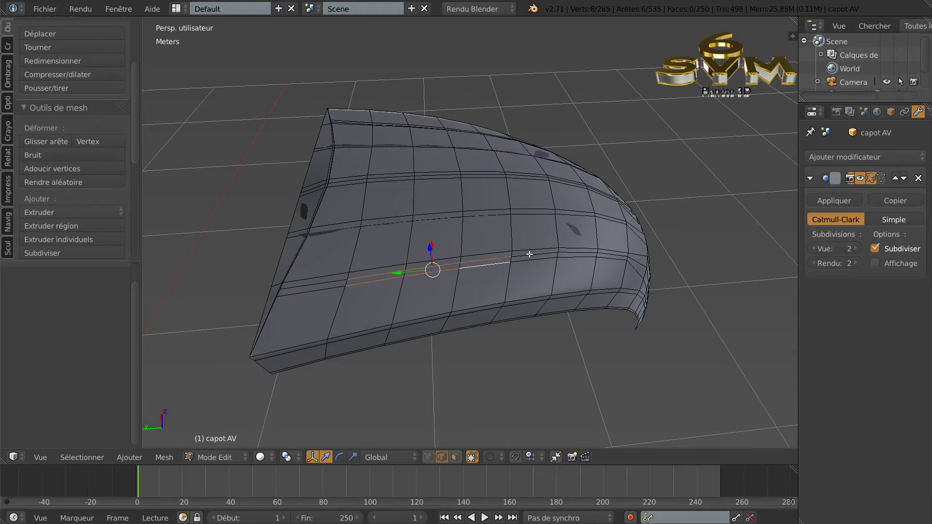
pyautogui.keyDown('shift'); pyautogui.rightClick(534, 255); pyautogui.keyUp('shift')
pyautogui.keyDown('shift'); pyautogui.rightClick(536, 258); pyautogui.keyUp('shift')
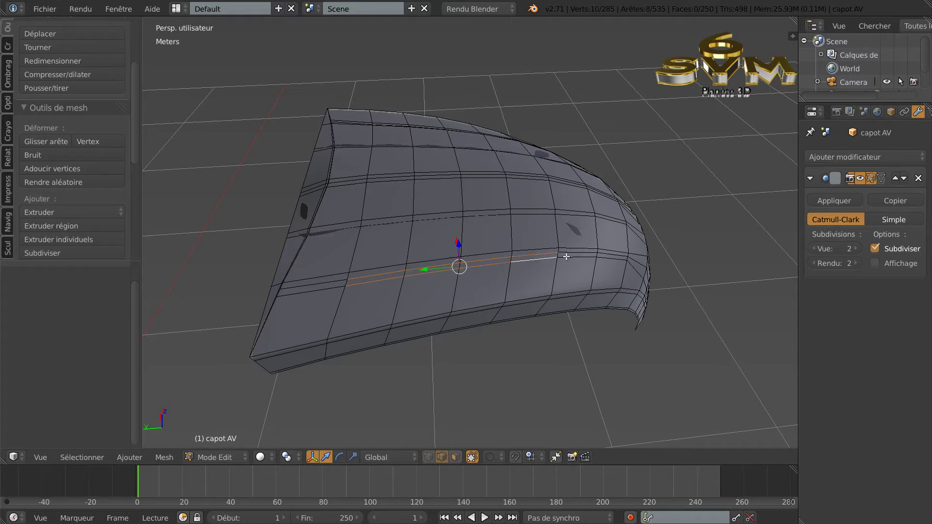
pyautogui.keyDown('shift'); pyautogui.rightClick(576, 260); pyautogui.keyUp('shift')
pyautogui.keyDown('shift'); pyautogui.rightClick(576, 261); pyautogui.keyUp('shift')
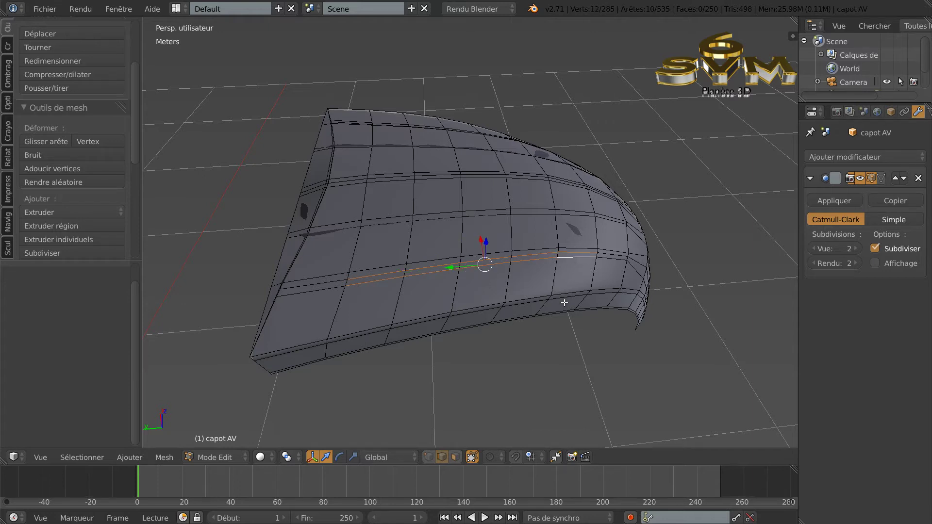
# Step: Add the two matching rows of five edges along the outer ridge on the hood's opposite side to the selection
pyautogui.moveTo(569, 294); pyautogui.dragTo(395, 326, button='middle')
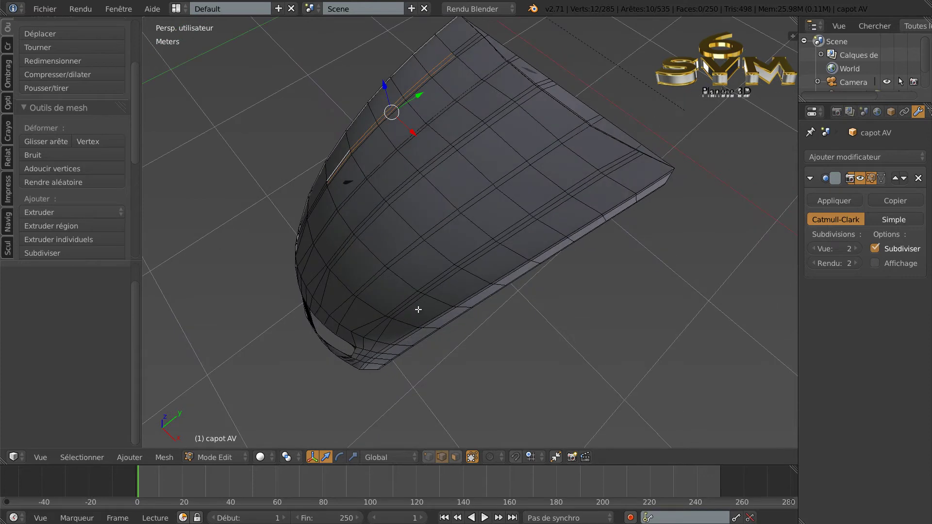
pyautogui.keyDown('shift'); pyautogui.rightClick(443, 286); pyautogui.keyUp('shift')
pyautogui.keyDown('shift'); pyautogui.rightClick(443, 277); pyautogui.keyUp('shift')
pyautogui.keyDown('shift'); pyautogui.rightClick(484, 257); pyautogui.keyUp('shift')
pyautogui.keyDown('shift'); pyautogui.rightClick(492, 244); pyautogui.keyUp('shift')
pyautogui.keyDown('shift'); pyautogui.rightClick(514, 231); pyautogui.keyUp('shift')
pyautogui.keyDown('shift'); pyautogui.rightClick(517, 227); pyautogui.keyUp('shift')
pyautogui.keyDown('shift'); pyautogui.rightClick(553, 210); pyautogui.keyUp('shift')
pyautogui.keyDown('shift'); pyautogui.rightClick(554, 205); pyautogui.keyUp('shift')
pyautogui.keyDown('shift'); pyautogui.rightClick(582, 190); pyautogui.keyUp('shift')
pyautogui.keyDown('shift'); pyautogui.rightClick(584, 186); pyautogui.keyUp('shift')
# Step: Raise the selected ridge edges on both sides by about 7.9 mm along Z
pyautogui.moveTo(583, 186); pyautogui.dragTo(675, 228, button='middle')
pyautogui.scroll(6, 501, 245)
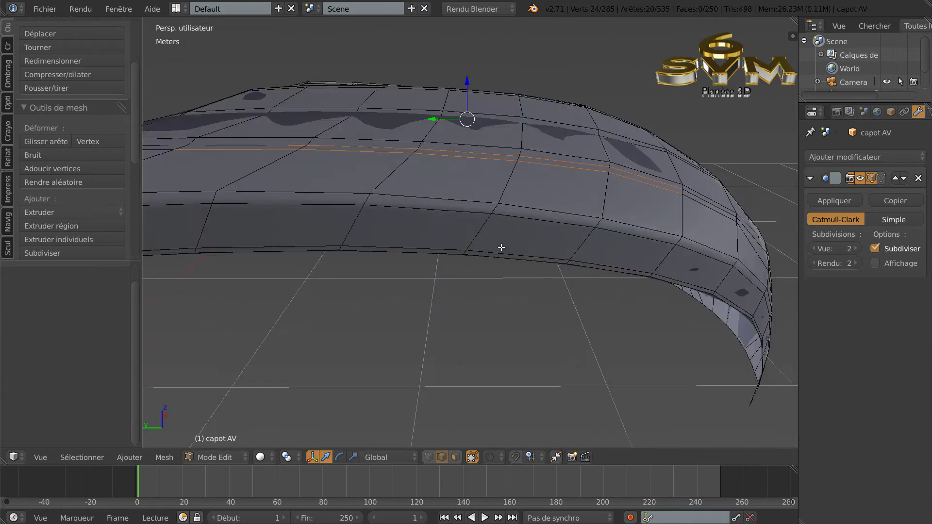
pyautogui.moveTo(526, 266); pyautogui.dragTo(507, 274, button='middle')
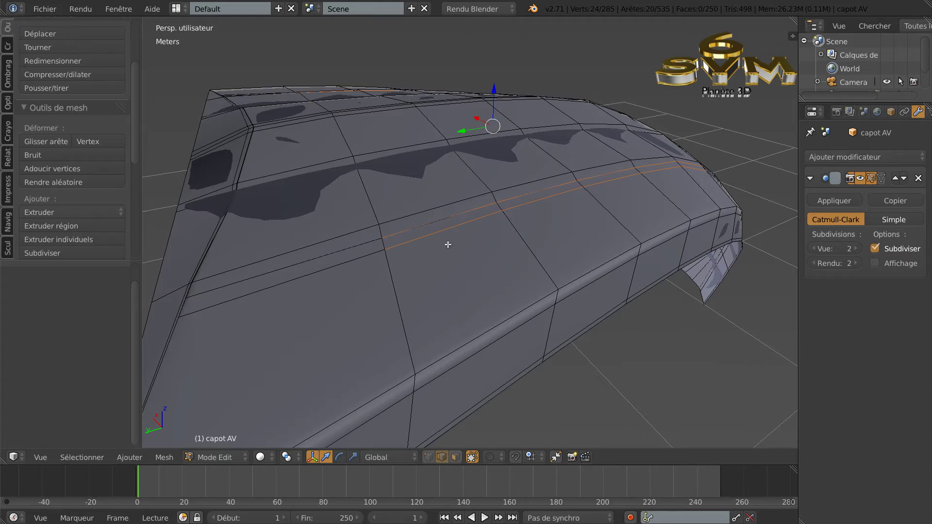
pyautogui.moveTo(562, 241); pyautogui.dragTo(543, 243, button='middle')
pyautogui.moveTo(572, 209); pyautogui.dragTo(493, 203, button='middle')
pyautogui.moveTo(452, 119); pyautogui.dragTo(451, 113)
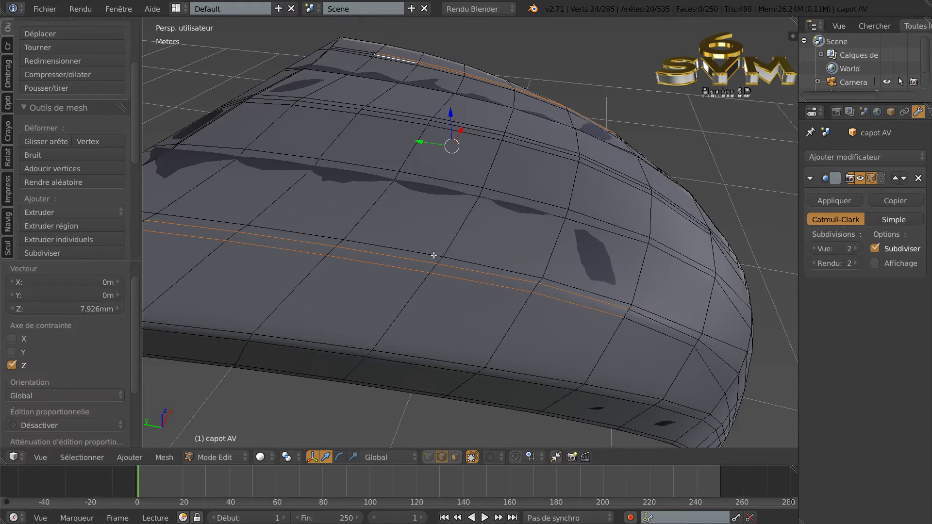
# Step: Start a new selection with four consecutive edges of the raised ridge's outermost row on one side
pyautogui.moveTo(582, 258); pyautogui.dragTo(505, 261, button='middle')
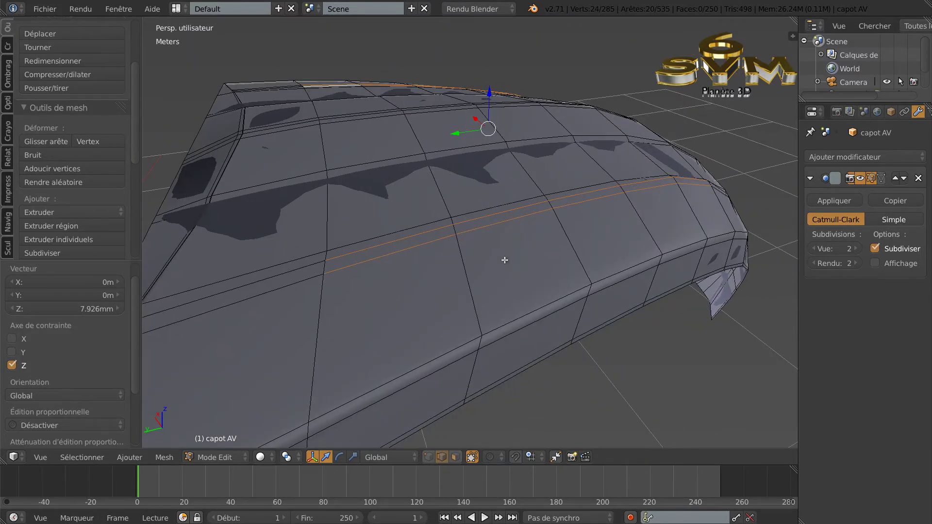
pyautogui.click(404, 259)
pyautogui.keyDown('shift'); pyautogui.click(492, 237); pyautogui.keyUp('shift')
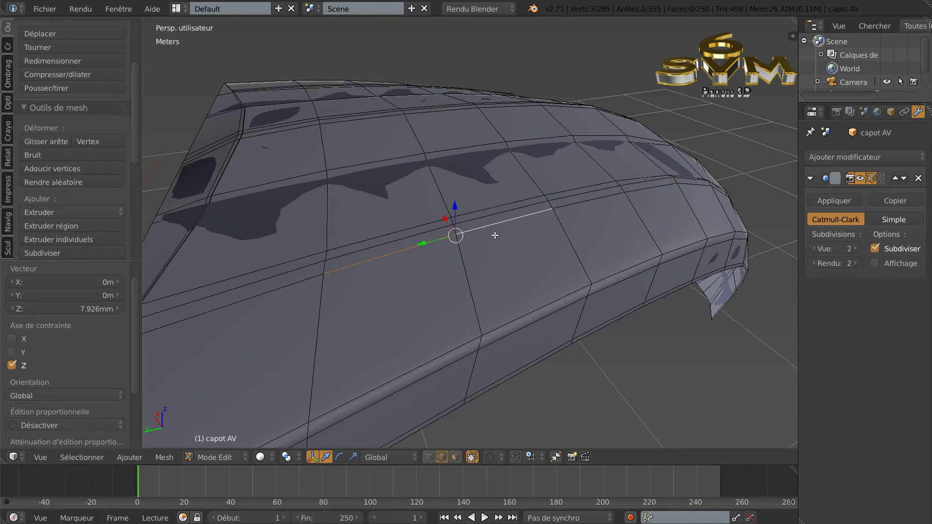
pyautogui.keyDown('shift'); pyautogui.click(586, 212); pyautogui.keyUp('shift')
pyautogui.moveTo(632, 230); pyautogui.dragTo(546, 258, button='middle')
pyautogui.keyDown('shift'); pyautogui.click(391, 291); pyautogui.keyUp('shift')
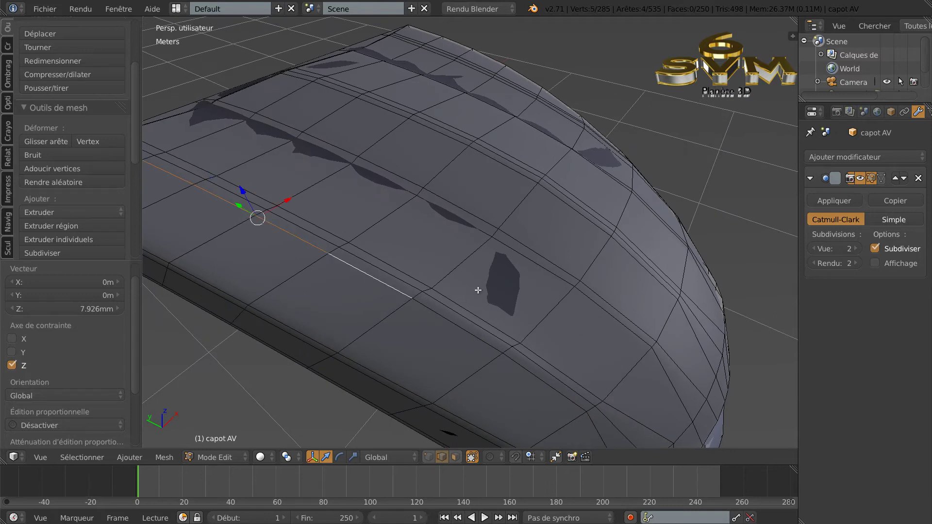
pyautogui.moveTo(497, 286)
pyautogui.mouseDown(button='middle')
pyautogui.moveTo(521, 306)
pyautogui.moveTo(514, 334)
pyautogui.moveTo(467, 336)
pyautogui.moveTo(456, 308)
pyautogui.moveTo(483, 291)
pyautogui.moveTo(491, 297)
pyautogui.mouseUp(button='middle')
# Step: Check the raised ridges on the smoothed hood in Object Mode and return to Edit Mode
pyautogui.press('Tab')
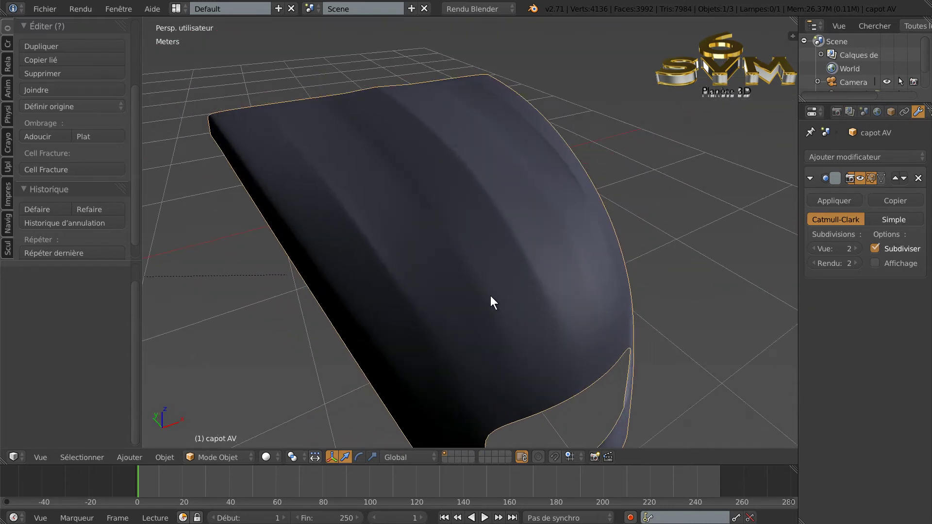
pyautogui.press('Tab')
pyautogui.press('Tab')
pyautogui.moveTo(495, 202)
pyautogui.mouseDown(button='middle')
pyautogui.moveTo(514, 233)
pyautogui.moveTo(517, 205)
pyautogui.moveTo(460, 193)
pyautogui.moveTo(452, 224)
pyautogui.moveTo(458, 198)
pyautogui.moveTo(532, 150)
pyautogui.mouseUp(button='middle')
pyautogui.press('Tab')
pyautogui.moveTo(476, 202); pyautogui.dragTo(513, 235, button='middle')
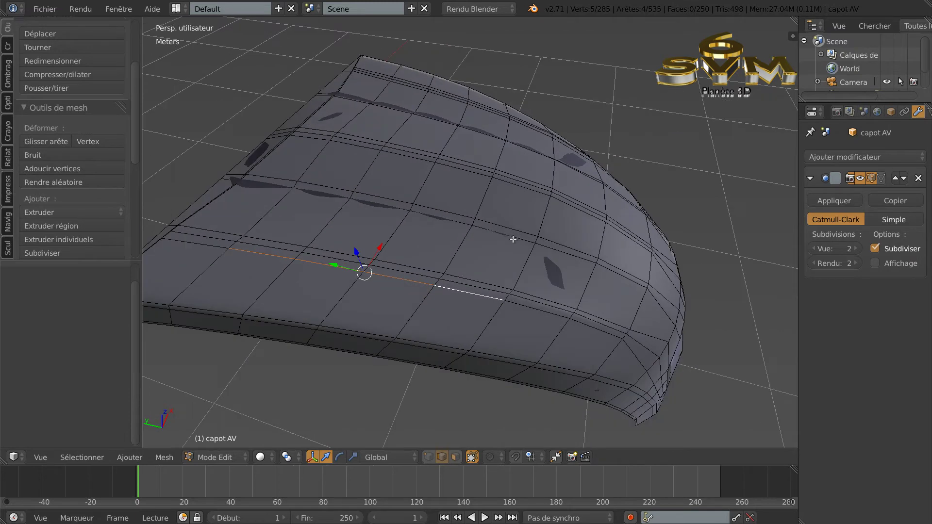
# Step: Add the fifth edge of this outer row and the five matching outer-row edges on the opposite ridge to the selection
pyautogui.keyDown('shift'); pyautogui.rightClick(527, 311); pyautogui.keyUp('shift')
pyautogui.moveTo(591, 267); pyautogui.dragTo(459, 243, button='middle')
pyautogui.keyDown('shift'); pyautogui.rightClick(409, 267); pyautogui.keyUp('shift')
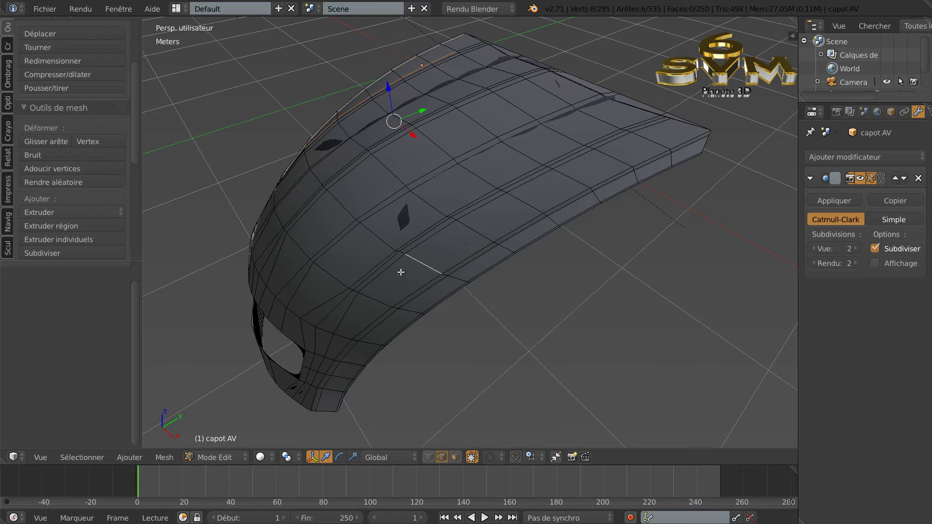
pyautogui.keyDown('shift'); pyautogui.rightClick(414, 260); pyautogui.keyUp('shift')
pyautogui.keyDown('shift'); pyautogui.rightClick(399, 266); pyautogui.keyUp('shift')
pyautogui.moveTo(429, 243); pyautogui.dragTo(483, 288, button='middle')
pyautogui.keyDown('shift'); pyautogui.rightClick(480, 286); pyautogui.keyUp('shift')
pyautogui.keyDown('shift'); pyautogui.rightClick(494, 247); pyautogui.keyUp('shift')
pyautogui.keyDown('shift'); pyautogui.rightClick(532, 194); pyautogui.keyUp('shift')
pyautogui.keyDown('shift'); pyautogui.rightClick(549, 161); pyautogui.keyUp('shift')
pyautogui.keyDown('shift'); pyautogui.rightClick(572, 134); pyautogui.keyUp('shift')
pyautogui.keyDown('shift'); pyautogui.rightClick(588, 115); pyautogui.keyUp('shift')
pyautogui.keyDown('shift'); pyautogui.rightClick(589, 118); pyautogui.keyUp('shift')
pyautogui.keyDown('shift'); pyautogui.rightClick(587, 109); pyautogui.keyUp('shift')
# Step: Lower the selected outer-row edges on both sides by about 3.2 mm along Z
pyautogui.moveTo(555, 181); pyautogui.dragTo(628, 163, button='middle')
pyautogui.moveTo(499, 192); pyautogui.dragTo(540, 215, button='middle')
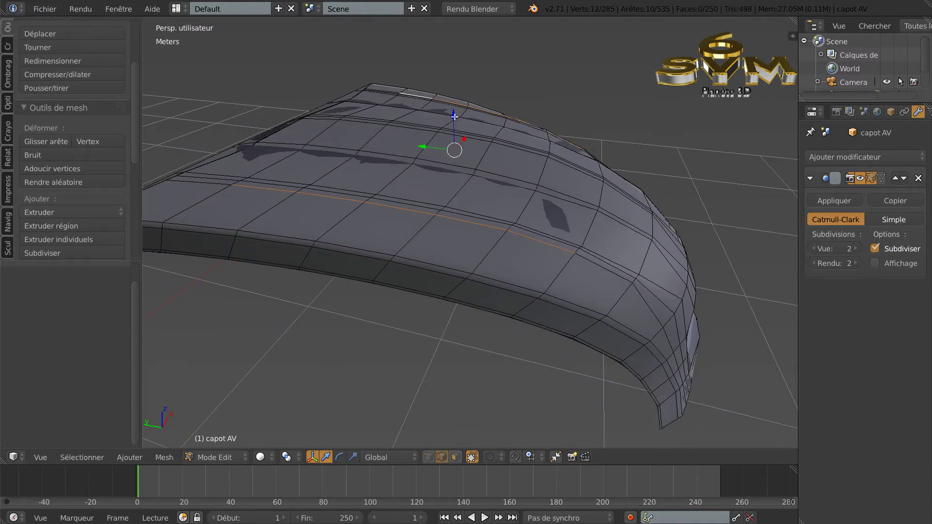
pyautogui.moveTo(454, 117); pyautogui.dragTo(454, 117)
pyautogui.scroll(2, 451, 214)
pyautogui.moveTo(450, 214); pyautogui.dragTo(491, 202, button='middle')
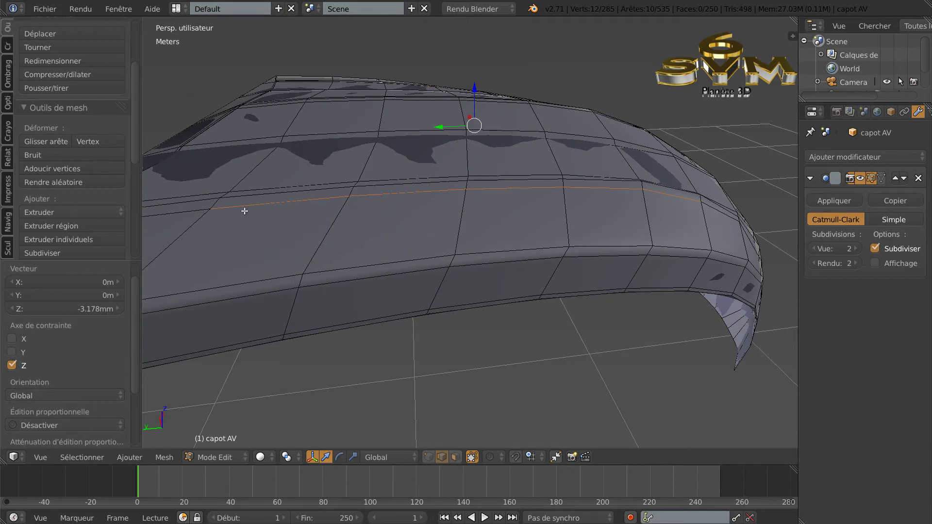
# Step: Inspect the reshaped ridges on the smoothed hood in Object Mode from the front and go back to its mesh in Edit Mode
pyautogui.press('Tab')
pyautogui.moveTo(383, 226); pyautogui.dragTo(305, 206, button='middle')
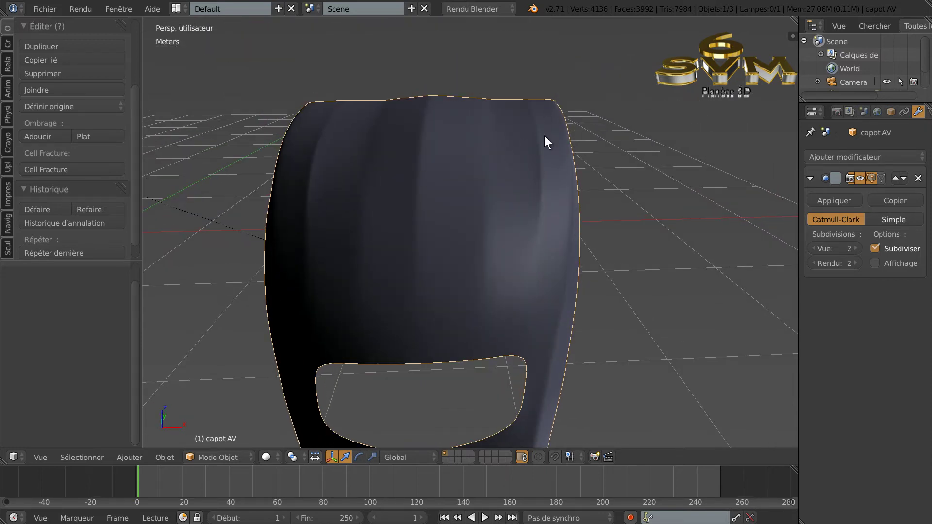
pyautogui.scroll(2, 538, 156)
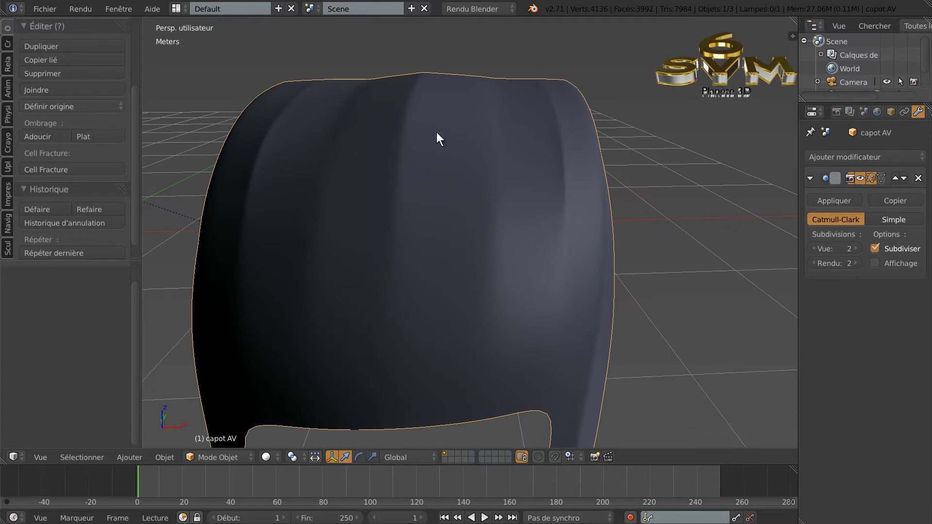
pyautogui.press('Tab')
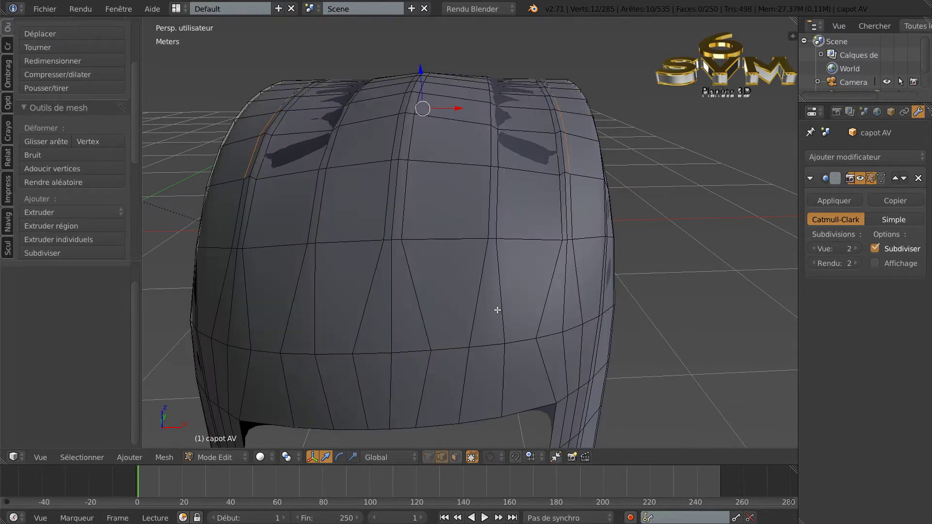
pyautogui.scroll(-2, 505, 300)
pyautogui.moveTo(500, 296); pyautogui.dragTo(495, 318, button='middle')
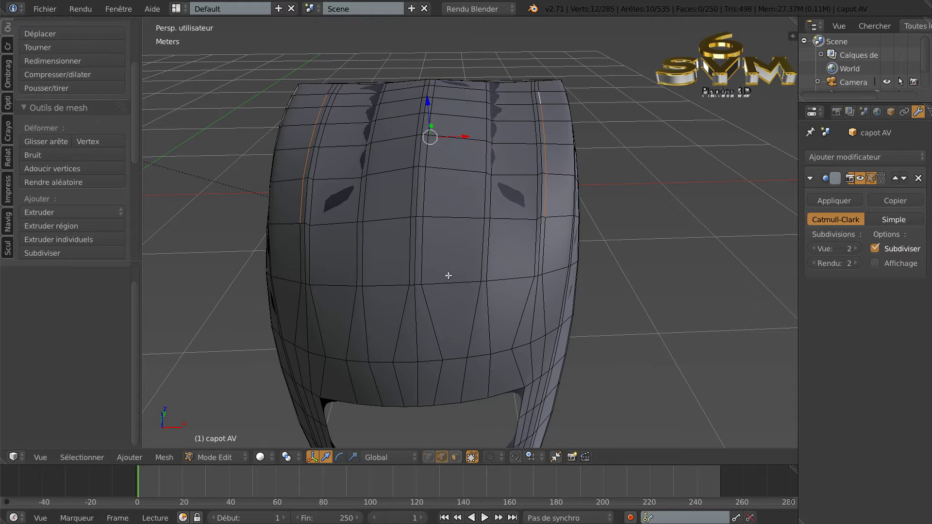
# Step: In vertex selection mode, slide the outer and inner +X ridge vertices in the row above the opening by factors of 0.621 and 0.791
pyautogui.moveTo(426, 335); pyautogui.dragTo(441, 391, button='middle')
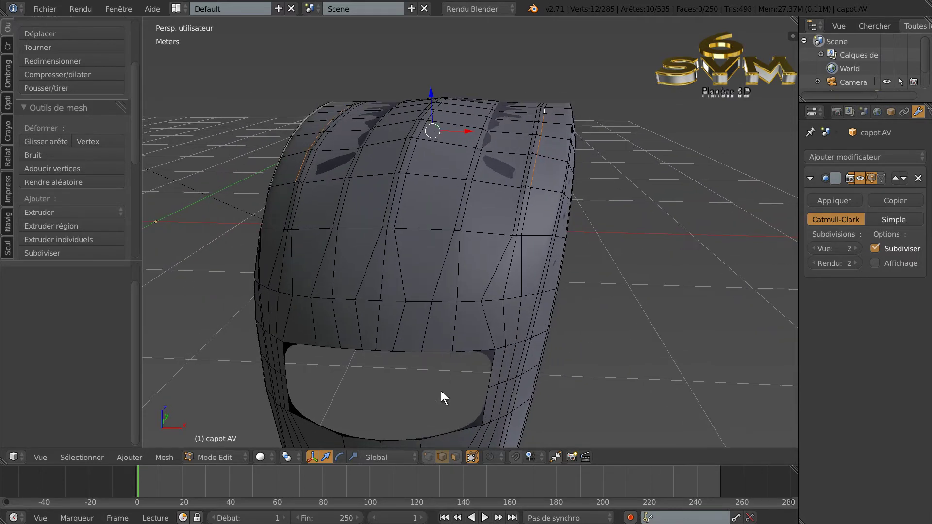
pyautogui.click(429, 457)
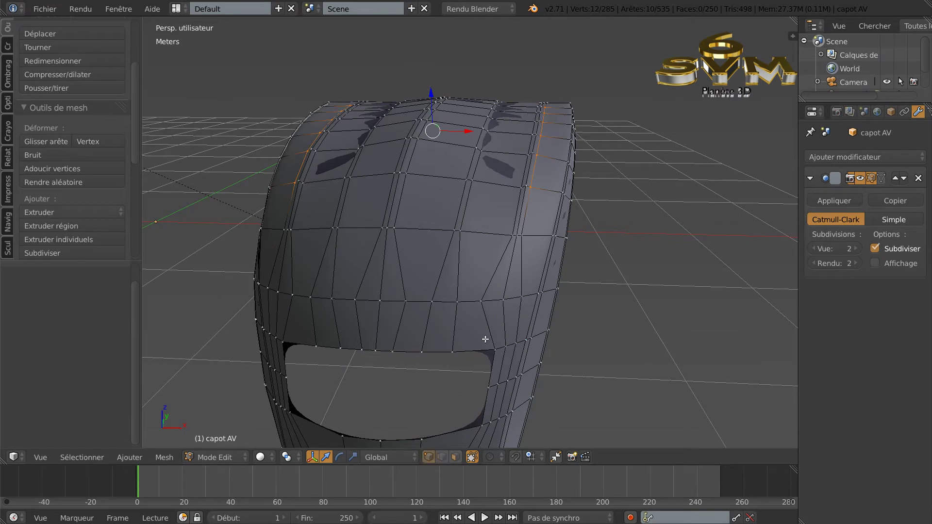
pyautogui.moveTo(484, 334); pyautogui.dragTo(503, 333, button='middle')
pyautogui.rightClick(512, 309)
pyautogui.click(88, 142)
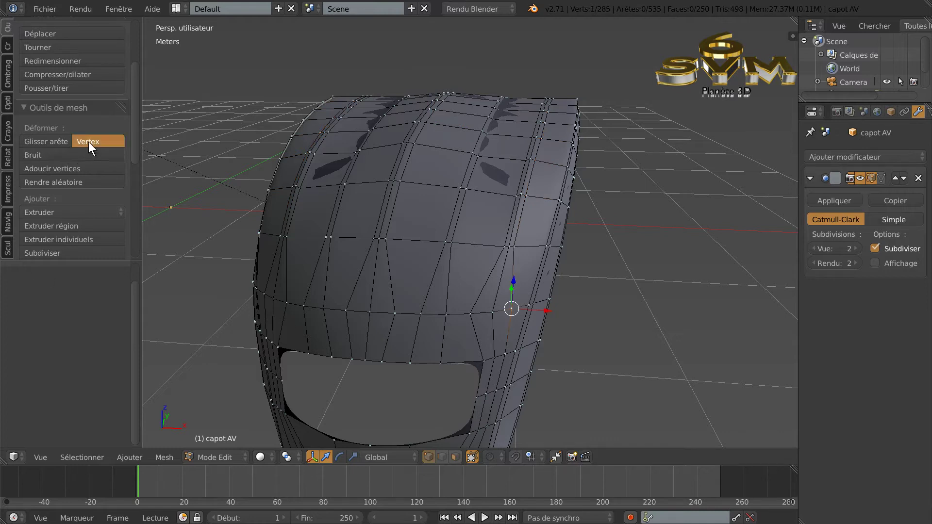
pyautogui.click(500, 314)
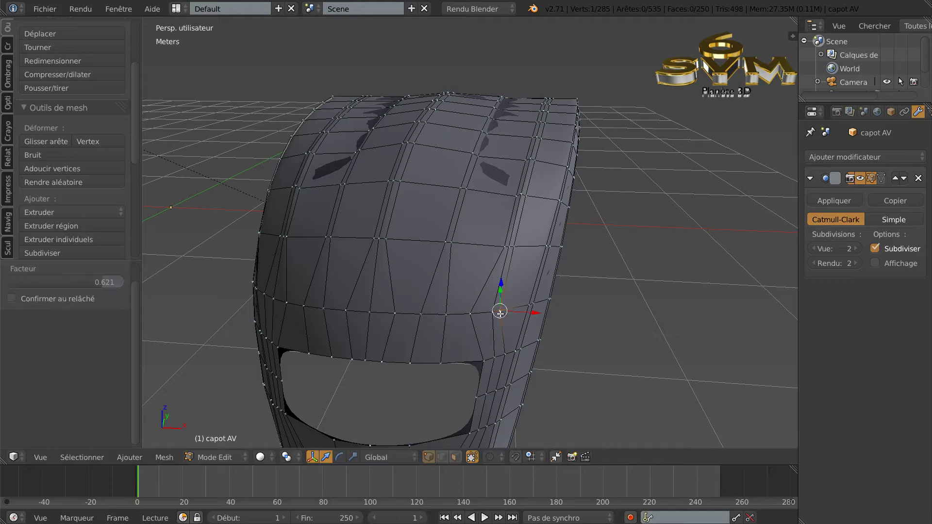
pyautogui.click(470, 314)
pyautogui.click(86, 142)
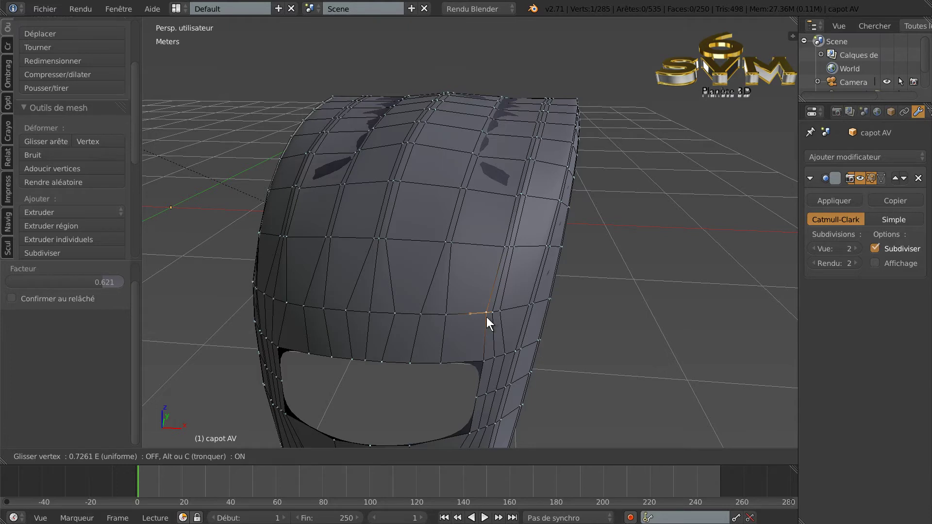
pyautogui.click(488, 317)
# Step: Slide the outer vertex of this +X ridge closer to its middle neighbour along the row, by a factor of 0.443
pyautogui.moveTo(641, 276); pyautogui.dragTo(657, 269, button='middle')
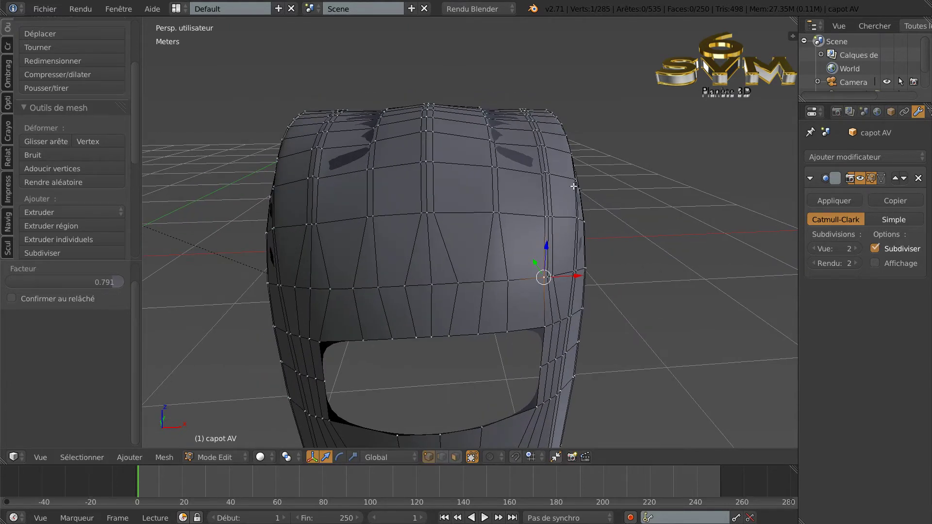
pyautogui.scroll(2, 564, 274)
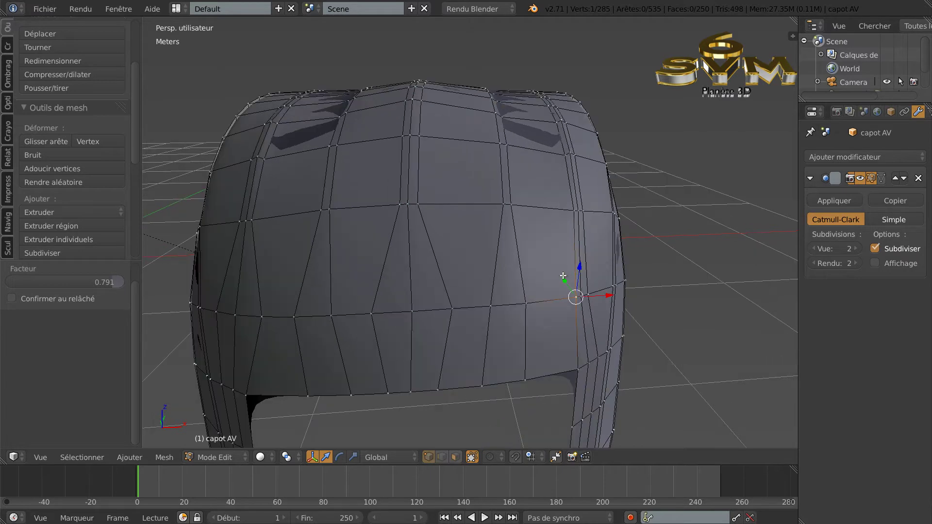
pyautogui.scroll(2, 563, 276)
pyautogui.moveTo(556, 277); pyautogui.dragTo(545, 276, button='middle')
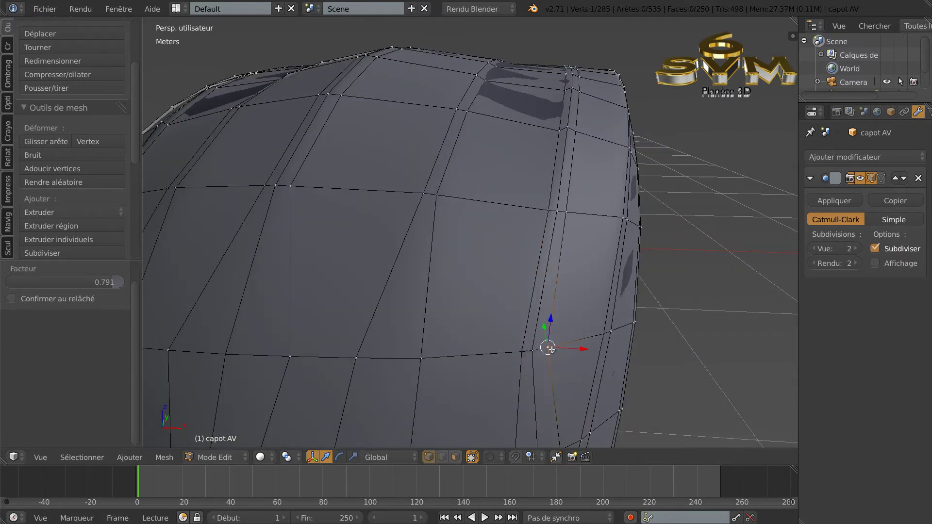
pyautogui.click(99, 141)
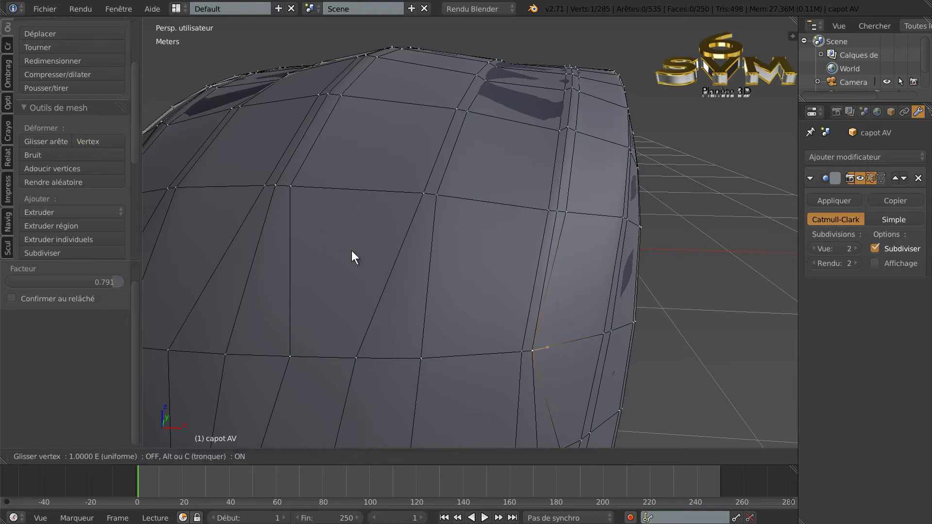
pyautogui.click(542, 354)
# Step: Slide the middle vertex of the matching −X ridge in the same row inward by a factor of 0.189
pyautogui.scroll(-4, 542, 353)
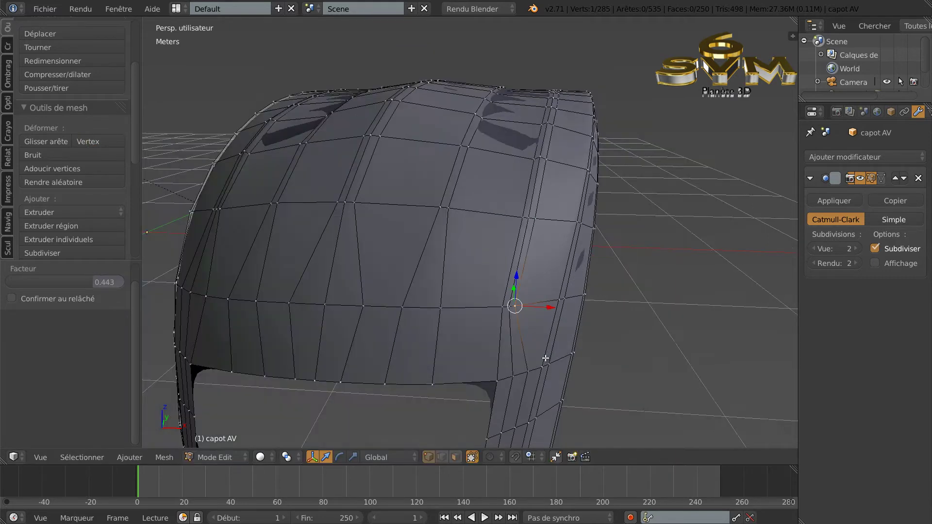
pyautogui.moveTo(541, 353); pyautogui.dragTo(538, 334, button='middle')
pyautogui.moveTo(420, 322); pyautogui.dragTo(391, 309, button='middle')
pyautogui.rightClick(359, 307)
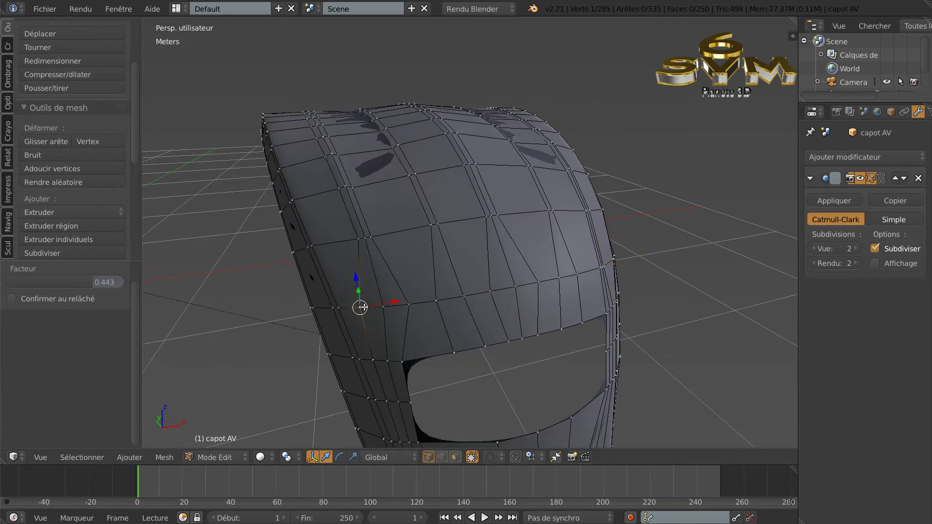
pyautogui.click(85, 141)
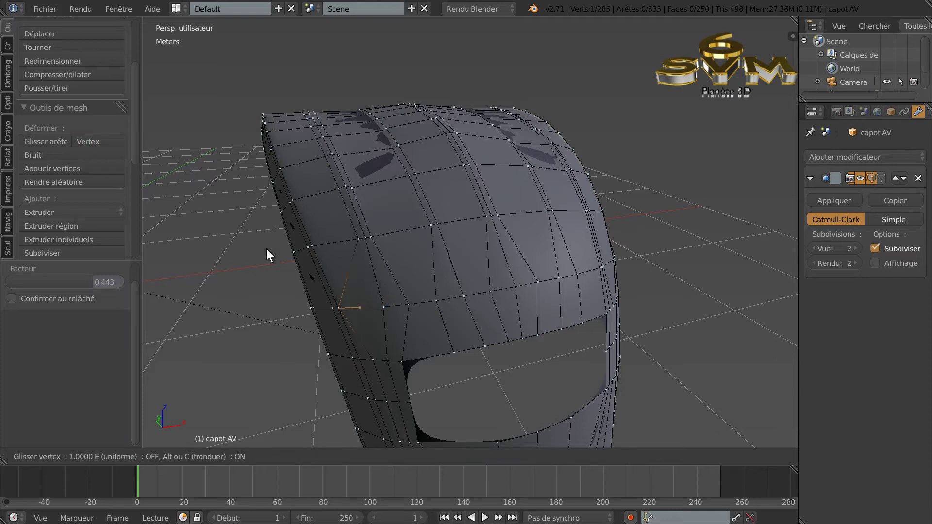
pyautogui.click(373, 308)
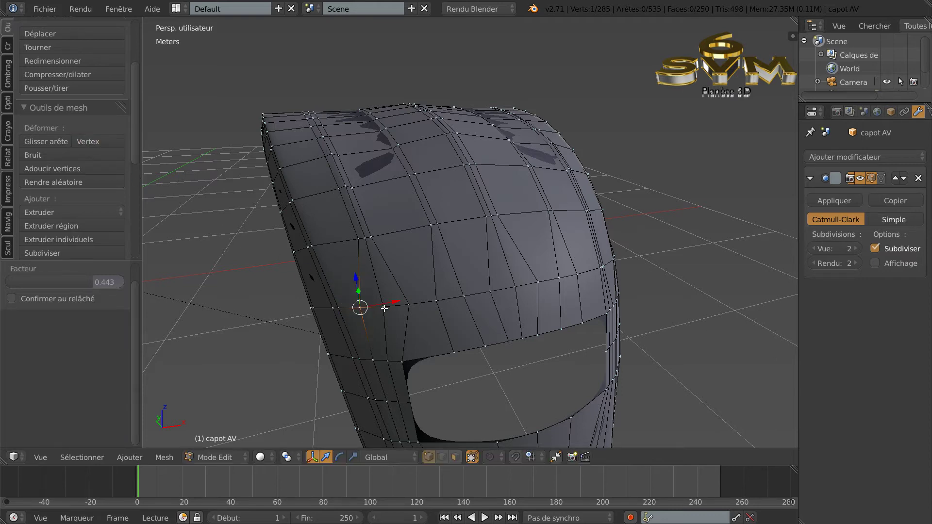
pyautogui.click(92, 139)
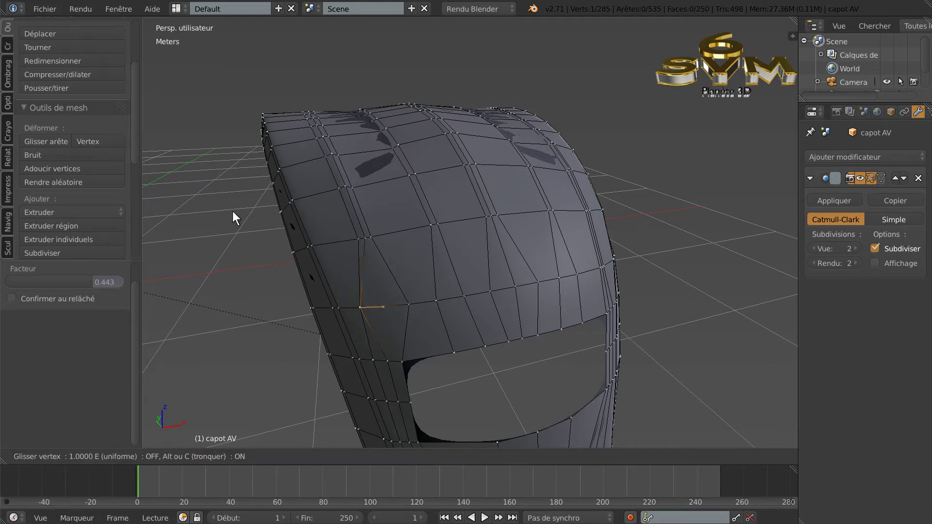
pyautogui.click(388, 307)
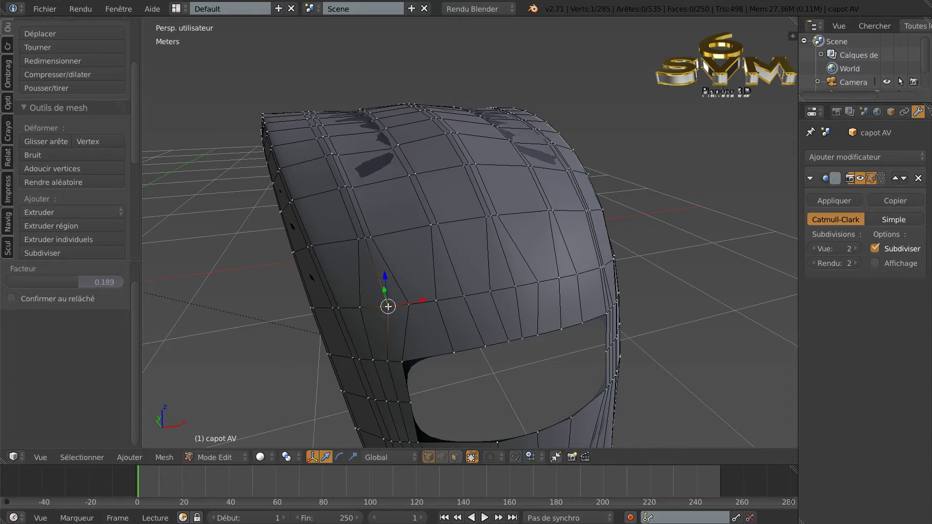
# Step: Slide the outer and inner vertices of the −X ridge toward its middle vertex by factors of 0.723 and 0.682
pyautogui.click(104, 141)
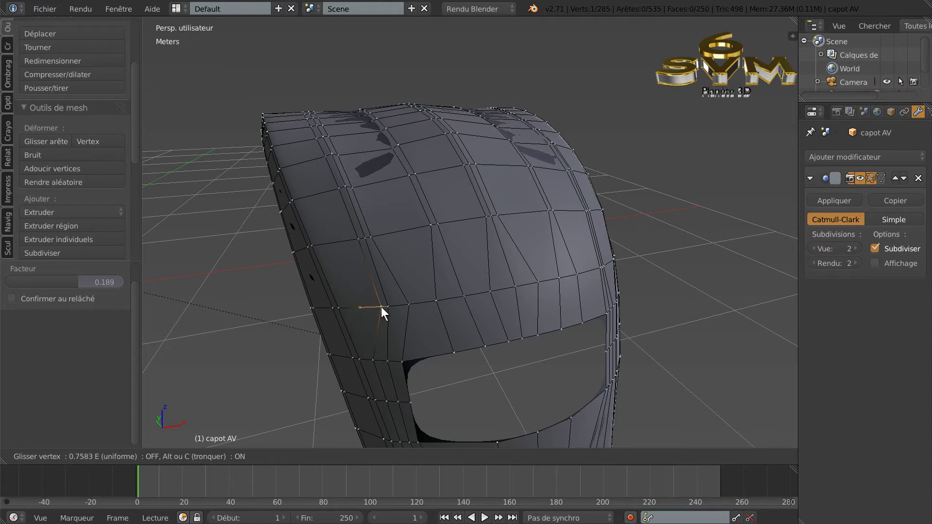
pyautogui.click(380, 307)
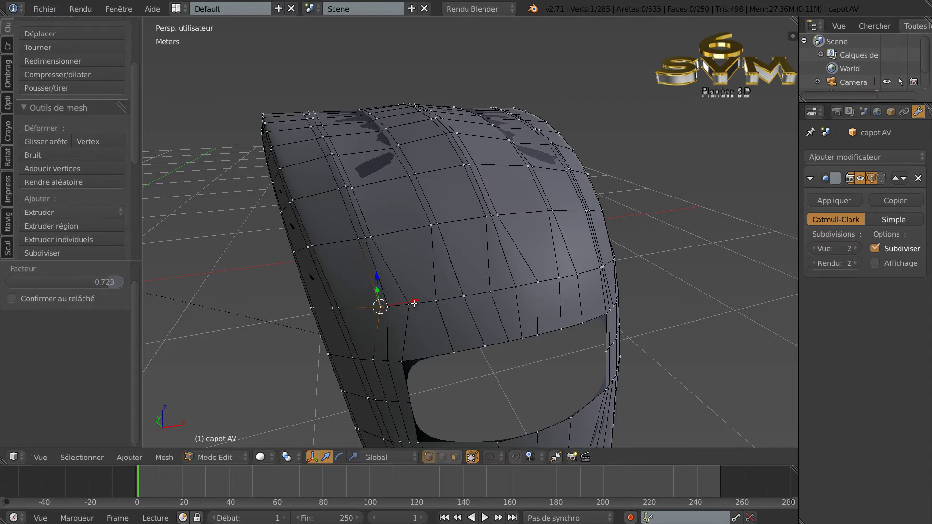
pyautogui.click(107, 137)
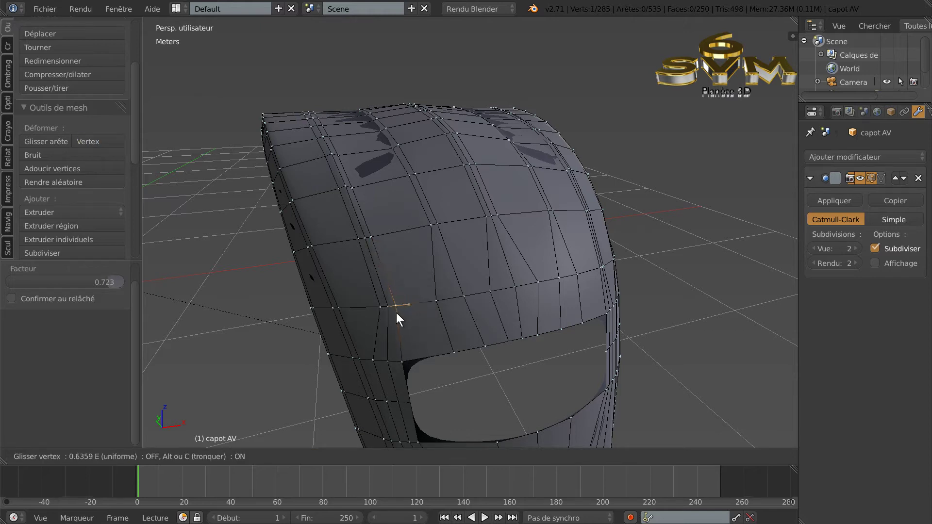
pyautogui.click(396, 312)
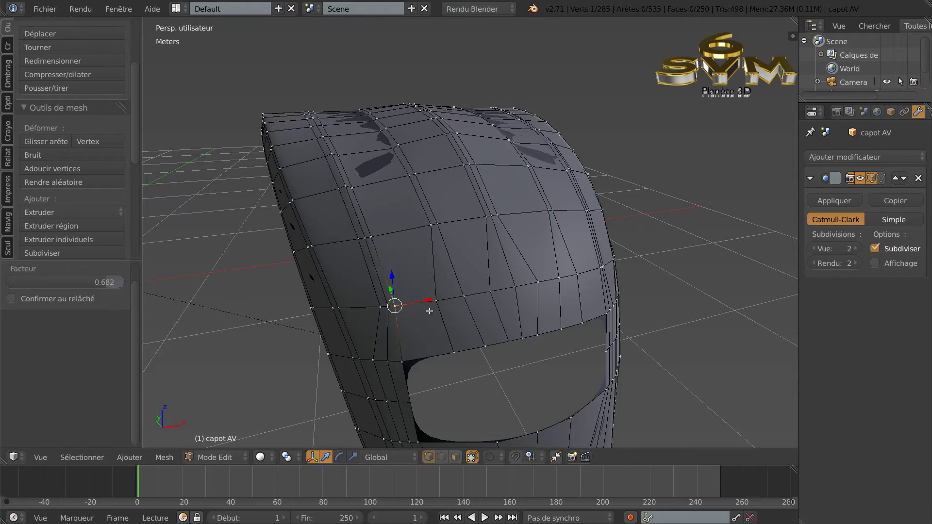
# Step: Slide the next inner −X vertex in the row by a factor of 0.766 and the two centre-ridge vertices by 0.788 and 0.738
pyautogui.click(98, 138)
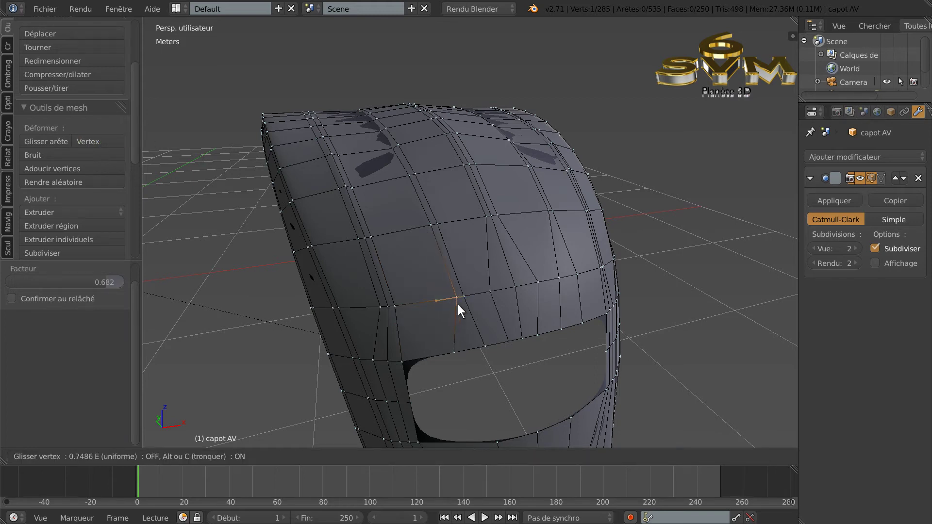
pyautogui.click(458, 304)
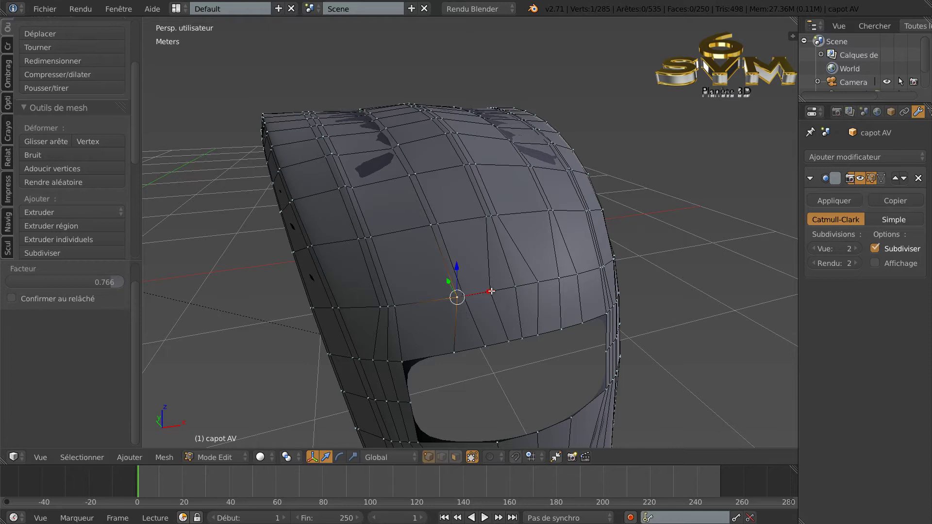
pyautogui.click(85, 142)
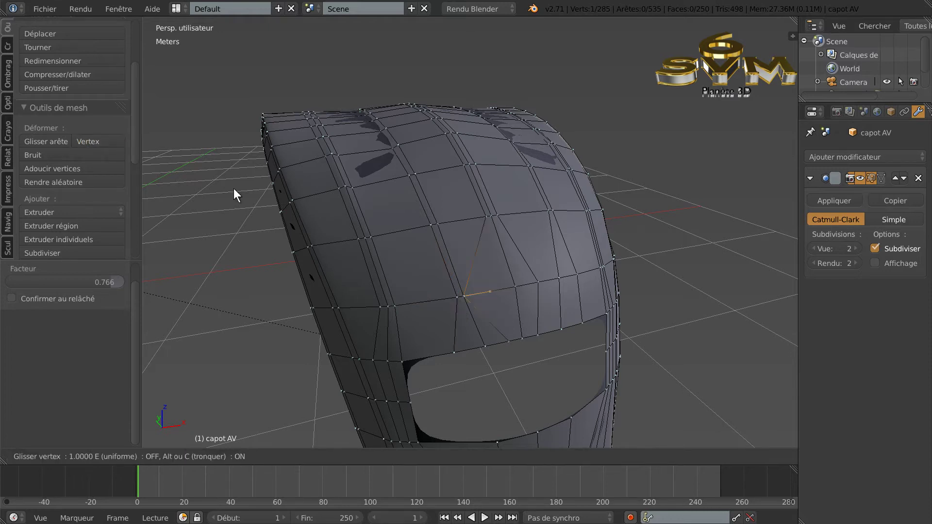
pyautogui.click(509, 285)
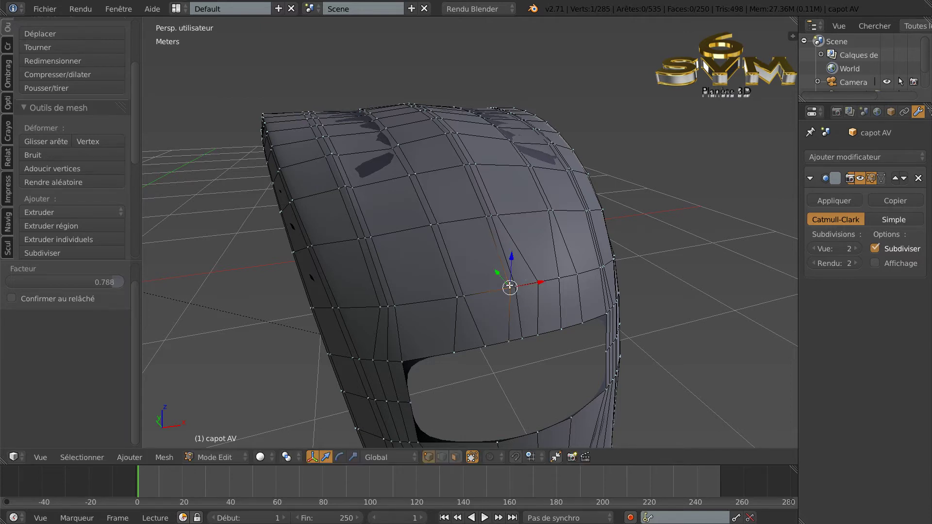
pyautogui.click(90, 140)
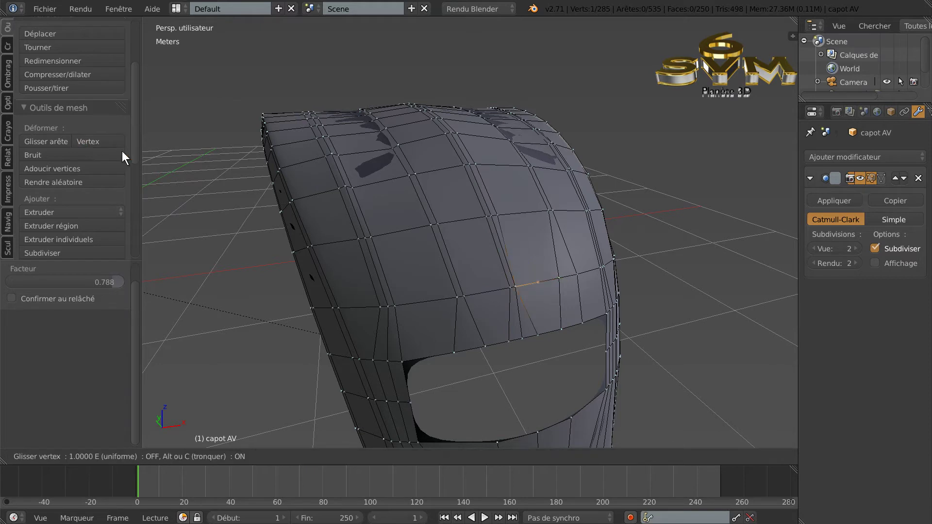
pyautogui.click(520, 284)
# Step: Slide the two vertices between the centre and the +X ridge in this row together by factors of 0.439 and 0.680
pyautogui.moveTo(521, 285); pyautogui.dragTo(479, 286, button='middle')
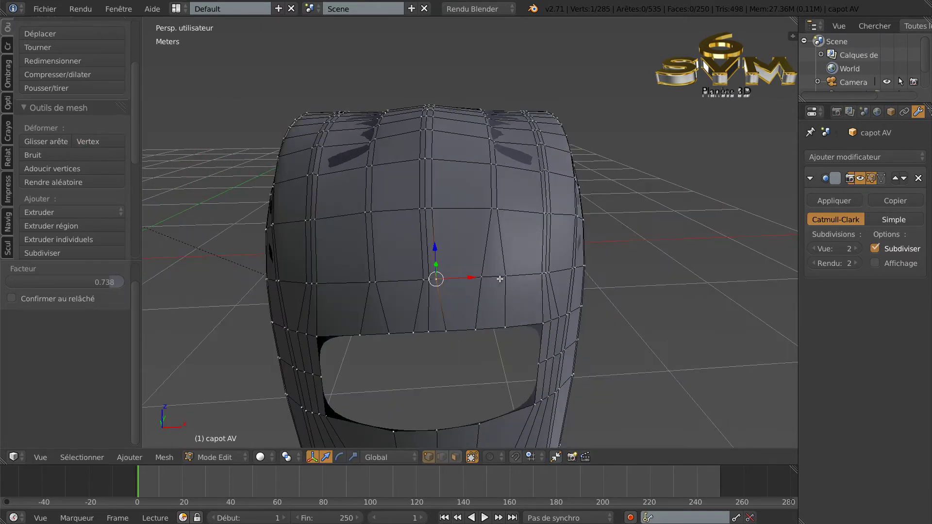
pyautogui.rightClick(491, 276)
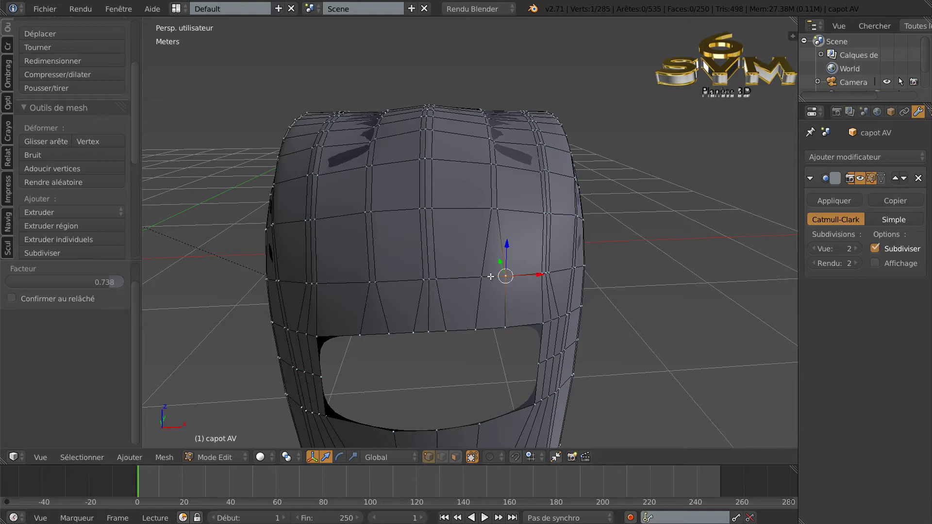
pyautogui.click(98, 140)
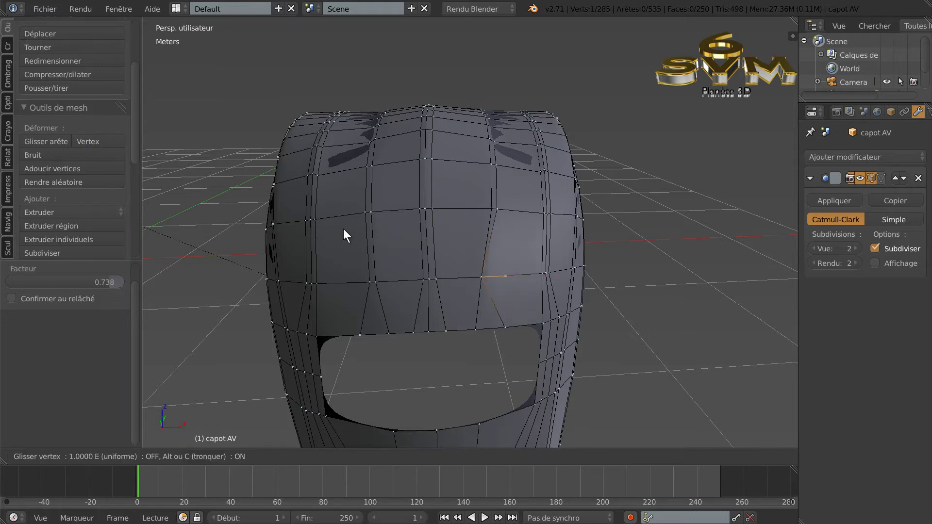
pyautogui.click(494, 275)
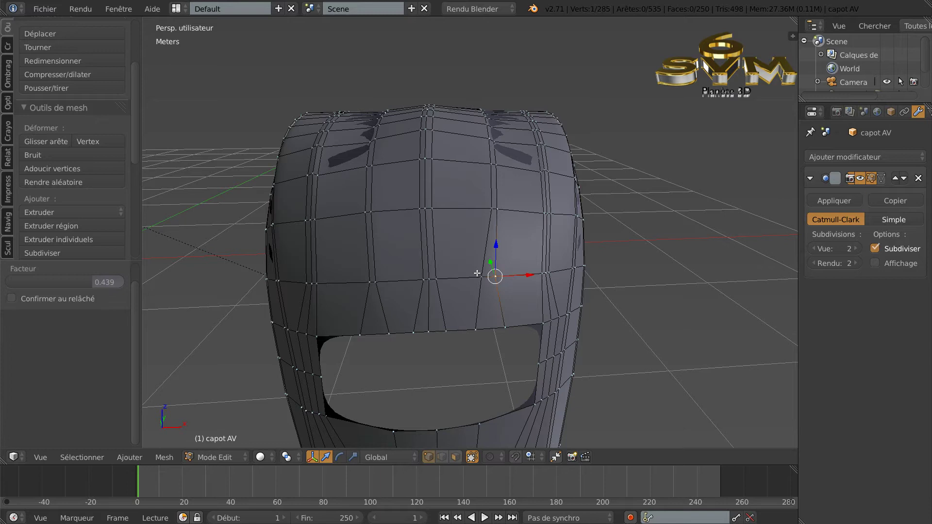
pyautogui.click(91, 141)
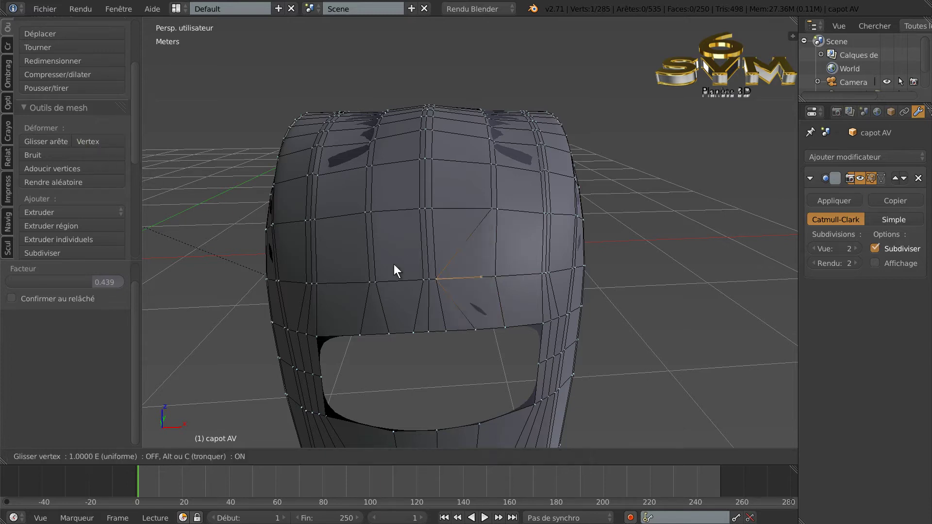
pyautogui.click(490, 275)
# Step: Inspect how the ridges run down to the opening on the smoothed hood in Object Mode and return to Edit Mode
pyautogui.scroll(-2, 473, 274)
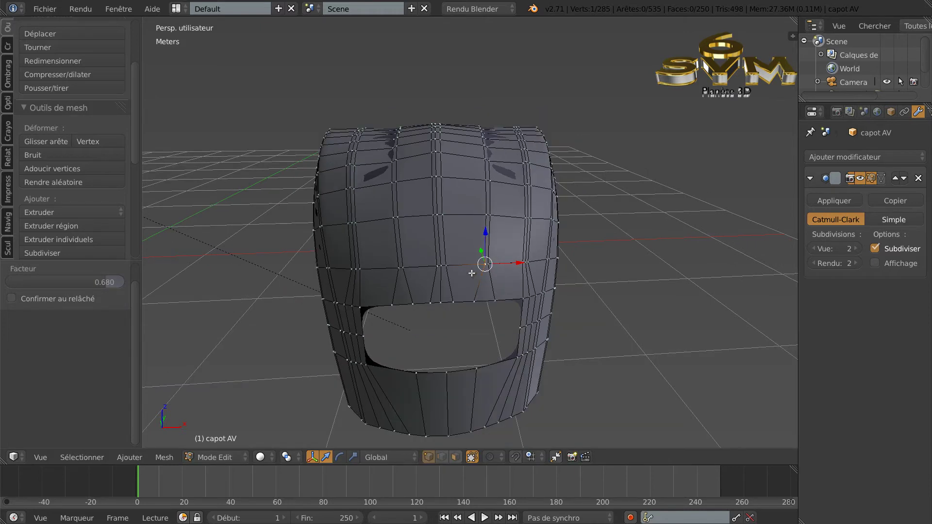
pyautogui.press('Tab')
pyautogui.moveTo(476, 274); pyautogui.dragTo(512, 336, button='middle')
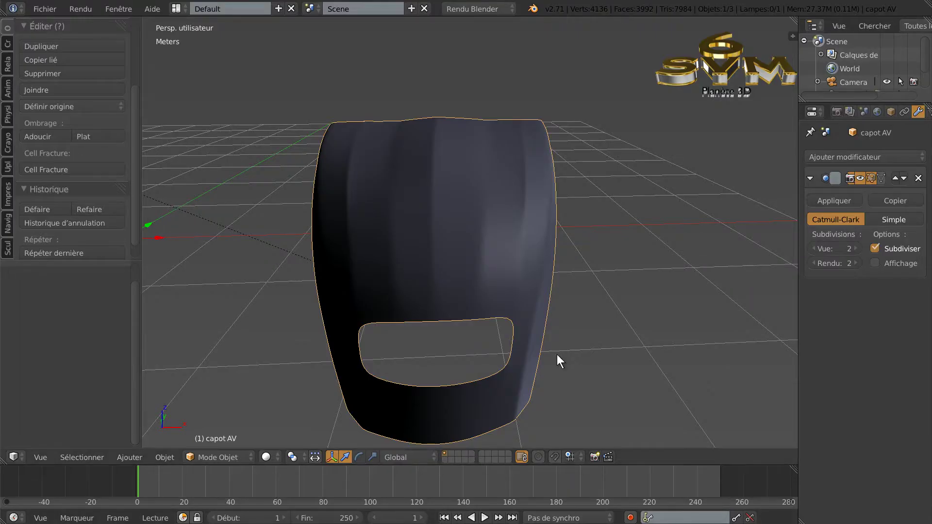
pyautogui.moveTo(557, 357); pyautogui.dragTo(593, 337, button='middle')
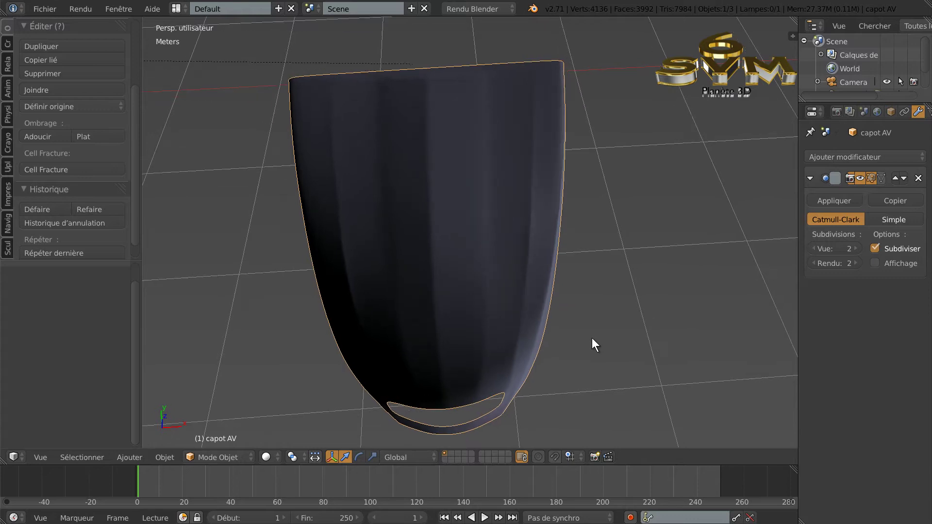
pyautogui.moveTo(517, 339); pyautogui.dragTo(494, 128, button='middle')
pyautogui.press('Tab')
# Step: Slide the +X and −X ridge vertices on the opening's upper edge toward the centre by factors of 0.434 and 0.411
pyautogui.moveTo(626, 288)
pyautogui.mouseDown(button='middle')
pyautogui.moveTo(607, 292)
pyautogui.moveTo(620, 271)
pyautogui.mouseUp(button='middle')
pyautogui.scroll(3, 555, 331)
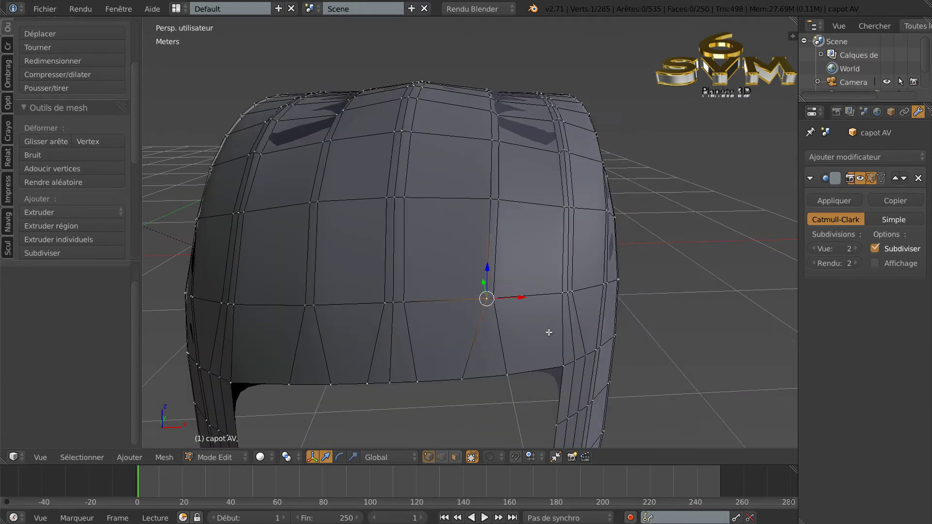
pyautogui.scroll(-3, 547, 329)
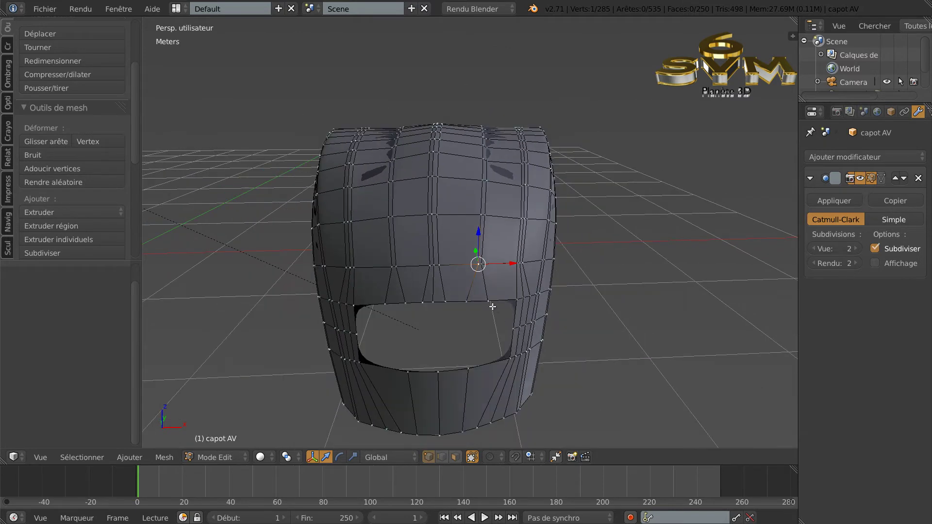
pyautogui.rightClick(488, 304)
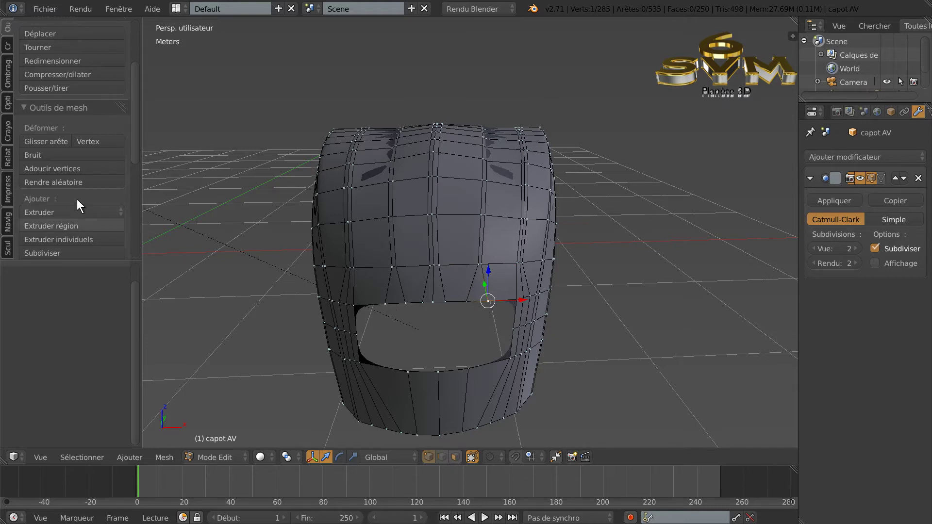
pyautogui.click(89, 142)
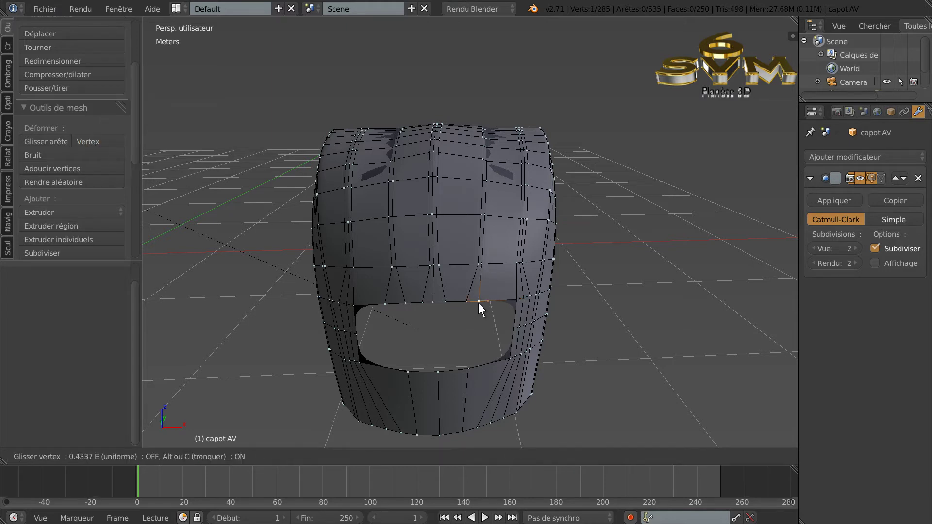
pyautogui.click(479, 303)
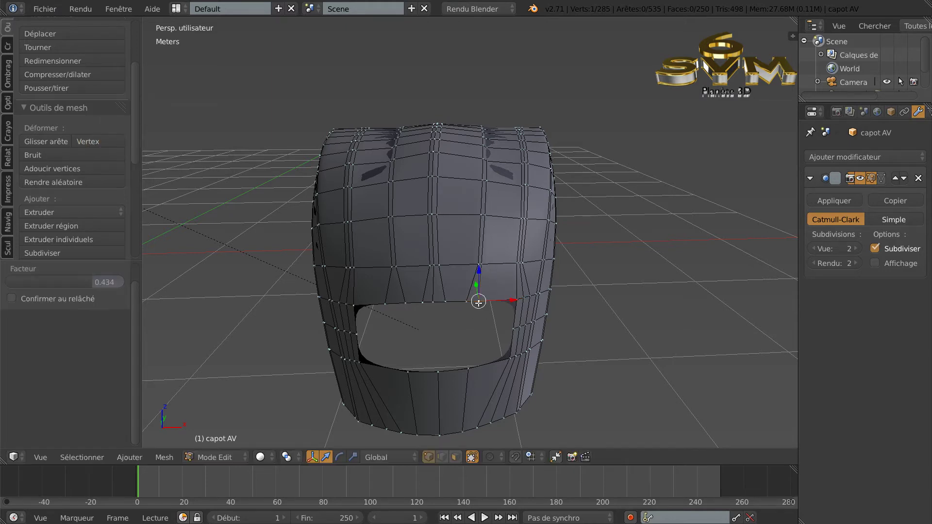
pyautogui.rightClick(384, 304)
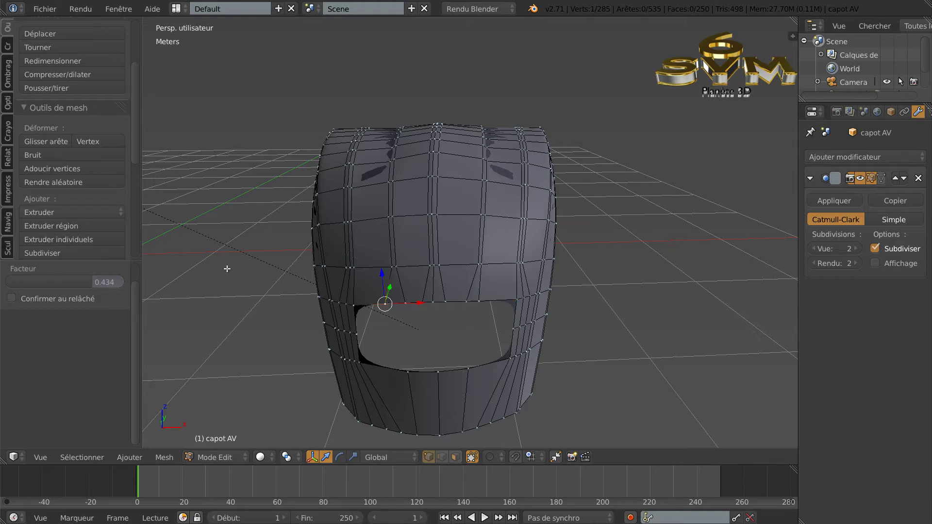
pyautogui.click(92, 143)
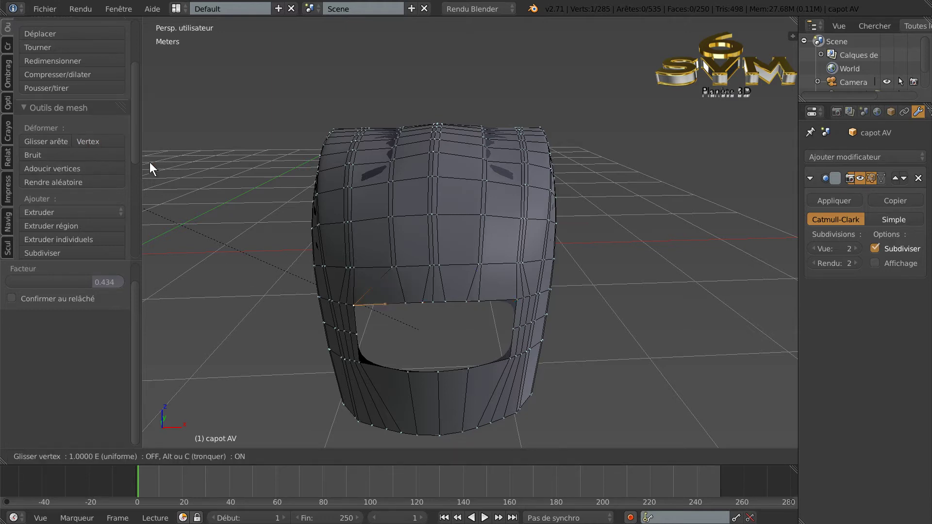
pyautogui.click(393, 307)
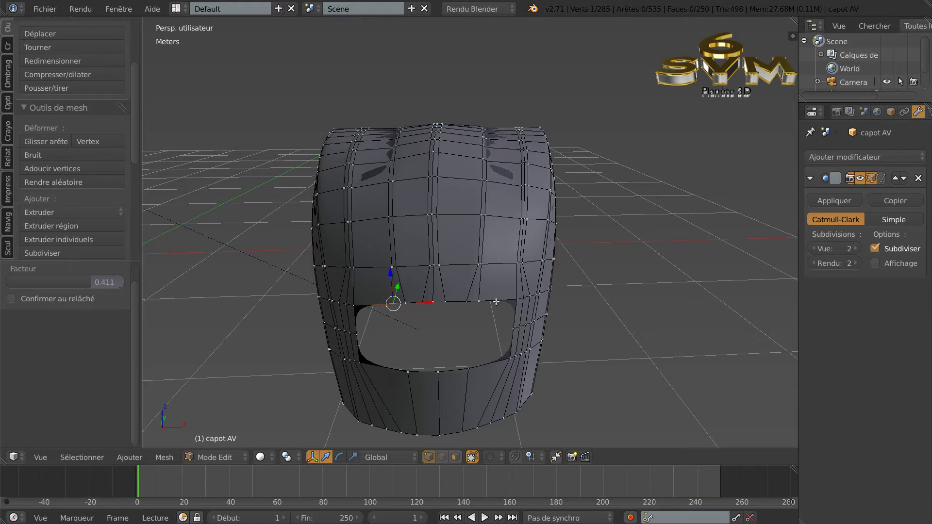
# Step: Add a lengthwise loop cut outside each intermediate ridge, with slide factors of 0.179 on the +X side and −0.124 on the −X side
pyautogui.hotkey('ctrl', 'r')
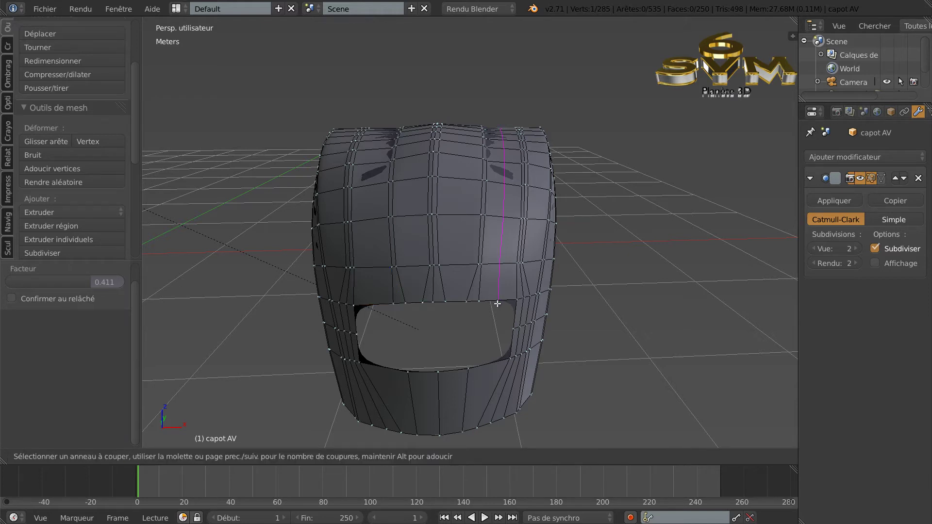
pyautogui.click(487, 303)
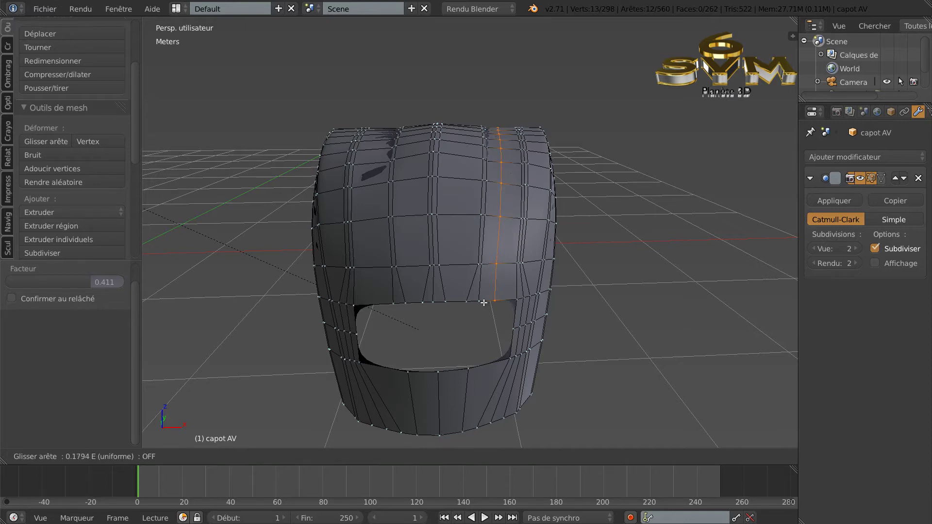
pyautogui.click(484, 303)
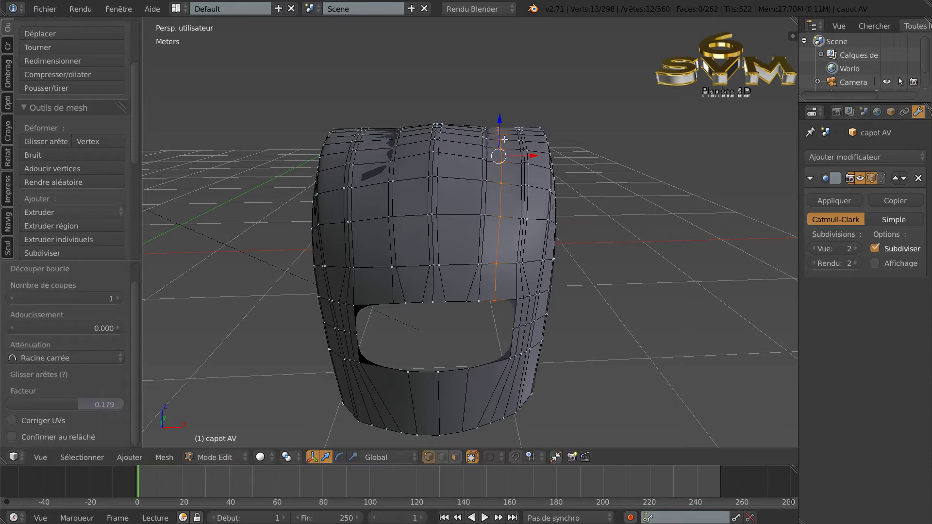
pyautogui.hotkey('ctrl', 'r')
pyautogui.click(379, 304)
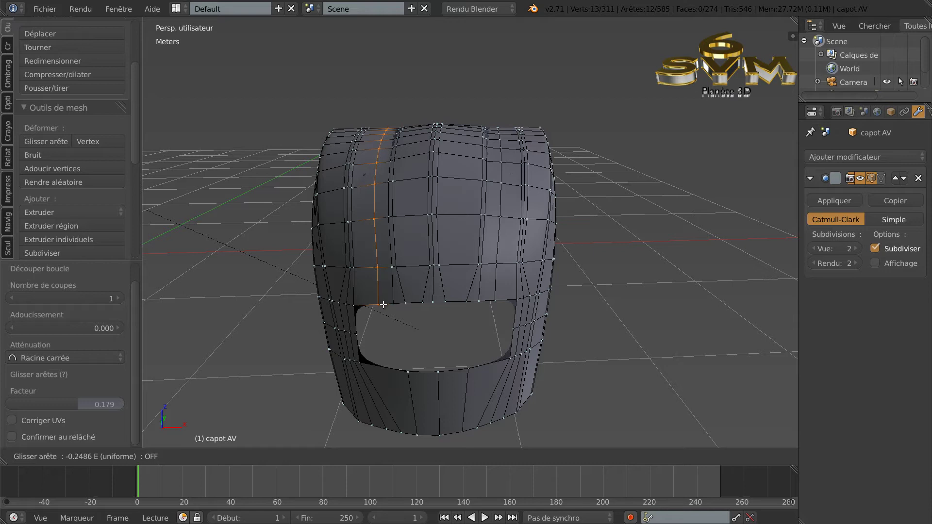
pyautogui.click(382, 288)
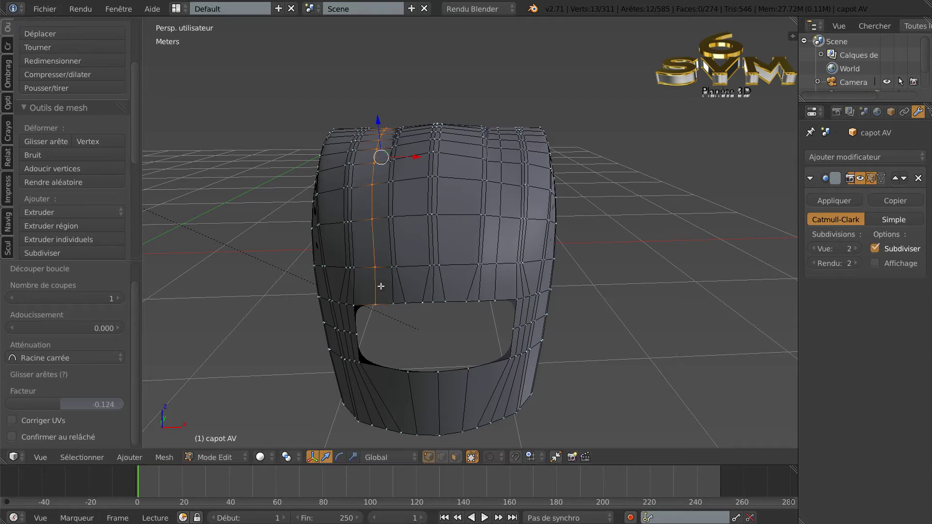
# Step: Inspect the smoothed ridges in Object Mode, compare them with the reference photo in the image viewer, and return to Blender's Edit Mode
pyautogui.press('Tab')
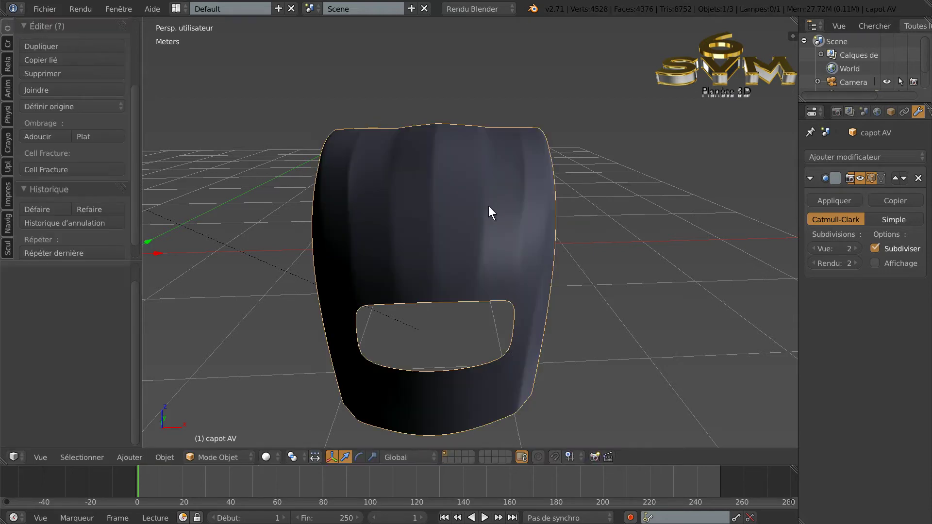
pyautogui.moveTo(488, 206); pyautogui.dragTo(496, 258, button='middle')
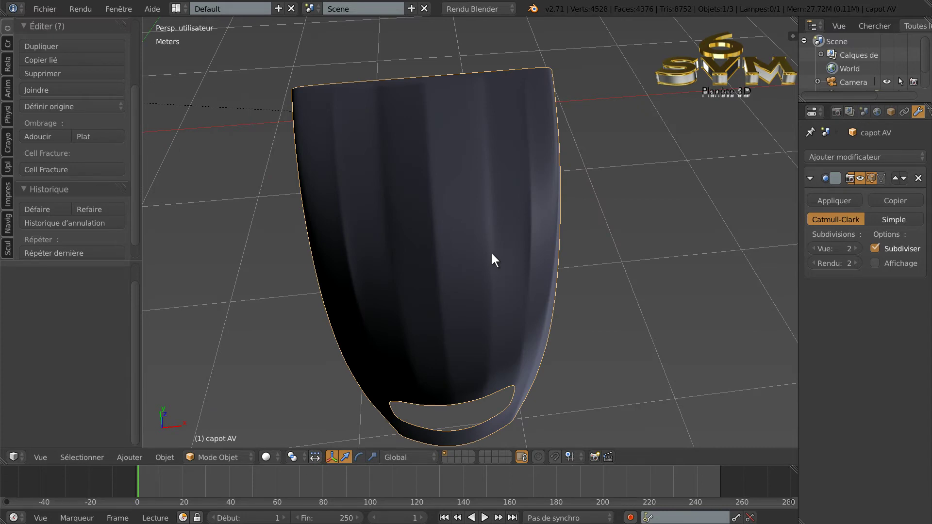
pyautogui.moveTo(453, 302); pyautogui.dragTo(641, 306, button='middle')
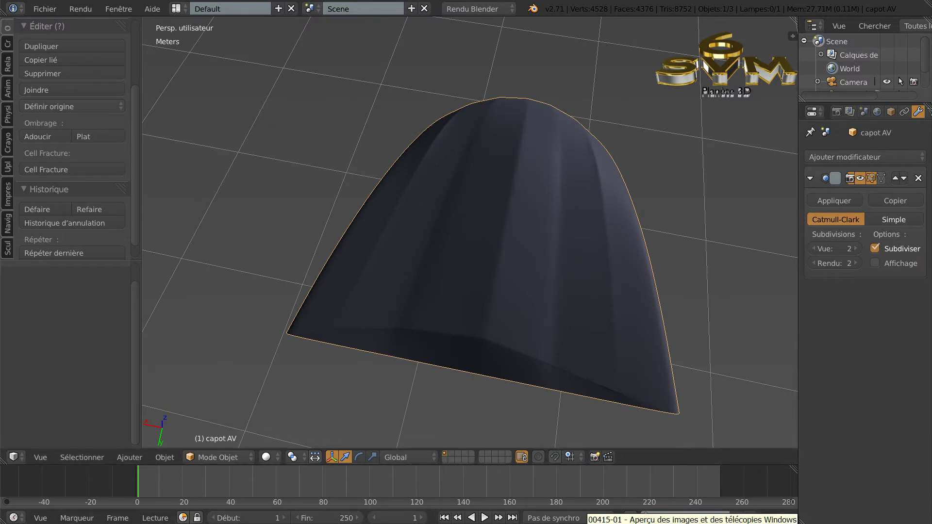
pyautogui.hotkey('alt', 'Tab')
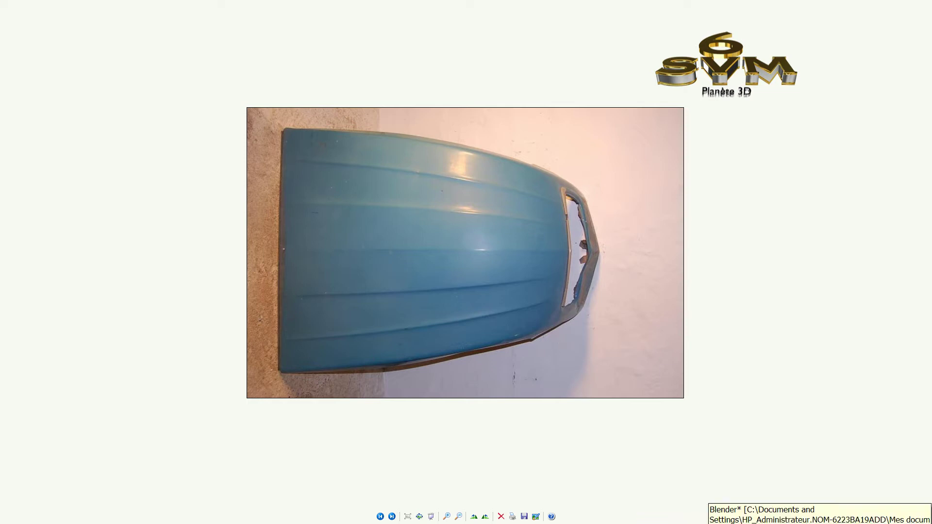
pyautogui.hotkey('alt', 'Tab')
pyautogui.moveTo(671, 379); pyautogui.dragTo(462, 341, button='middle')
pyautogui.press('Tab')
# Step: Slide the new −X and +X edge loops toward their neighbouring intermediate ridges by factors of −0.387 and 0.333
pyautogui.scroll(2, 472, 352)
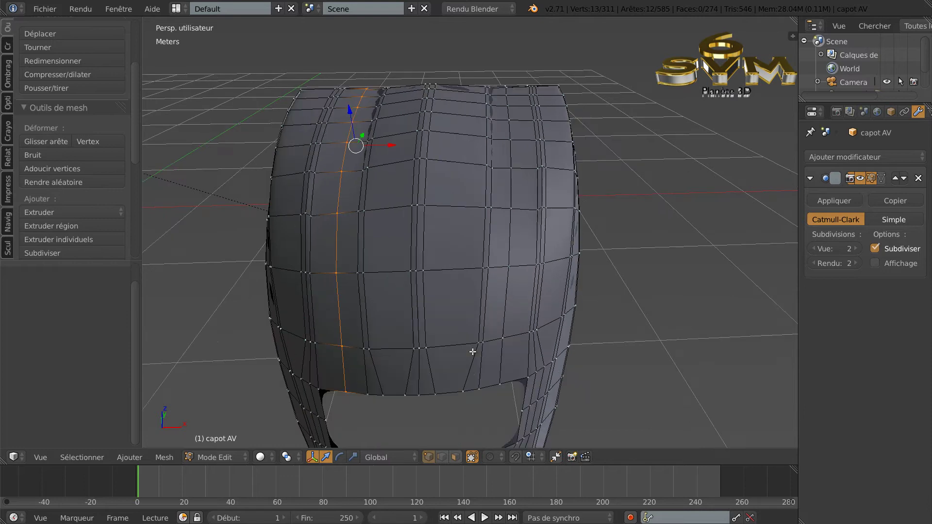
pyautogui.scroll(-1, 473, 350)
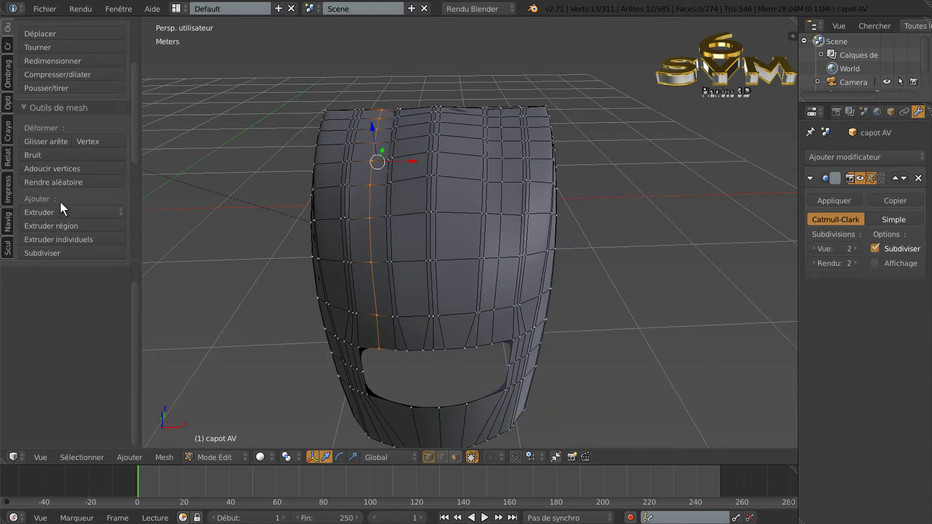
pyautogui.click(43, 141)
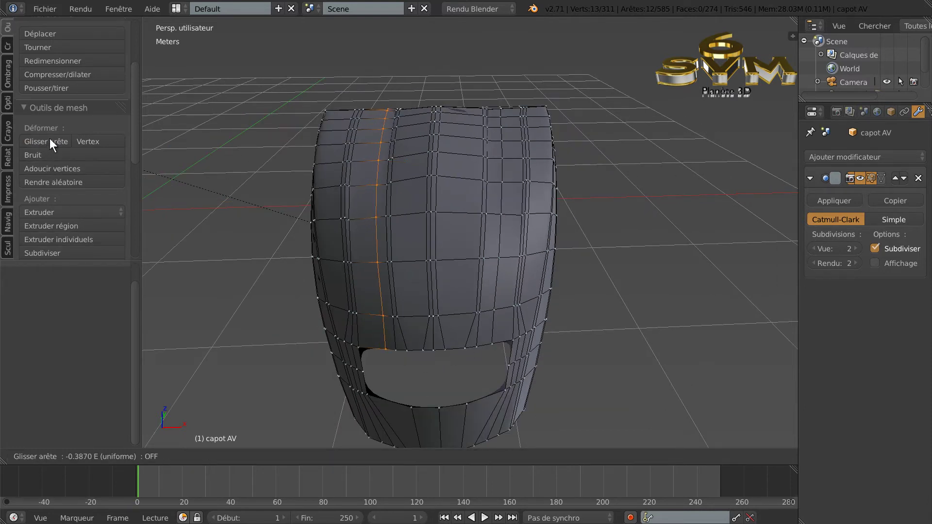
pyautogui.click(49, 138)
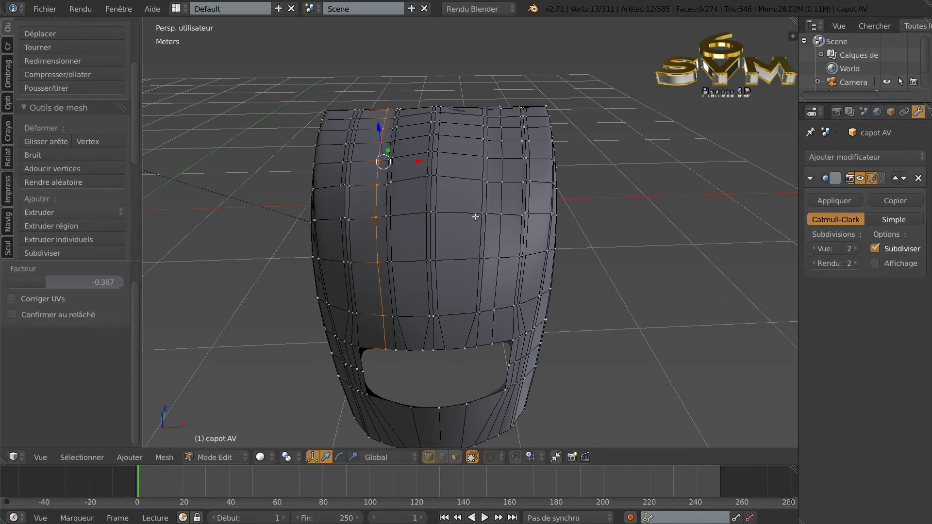
pyautogui.keyDown('alt'); pyautogui.rightClick(500, 206); pyautogui.keyUp('alt')
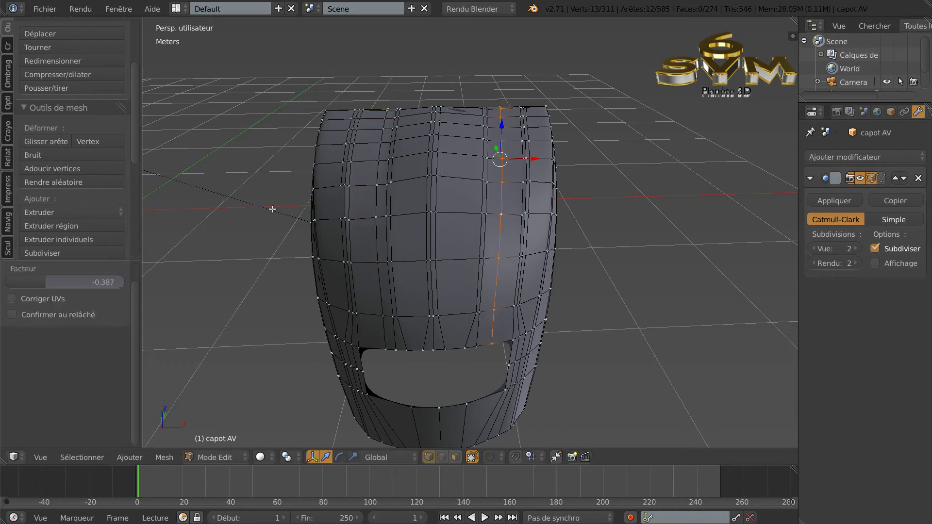
pyautogui.click(36, 139)
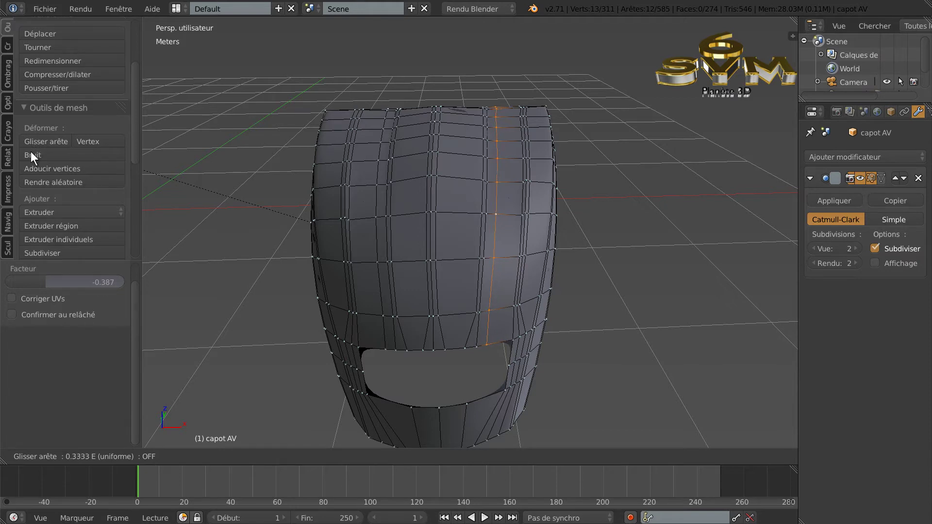
pyautogui.click(30, 152)
# Step: After a smoothed-surface check, tighten the same −X and +X loops against the ridges with edge slides of −0.325 and 0.334
pyautogui.press('Tab')
pyautogui.moveTo(225, 243); pyautogui.dragTo(289, 290, button='middle')
pyautogui.press('Tab')
pyautogui.moveTo(376, 322); pyautogui.dragTo(354, 310, button='middle')
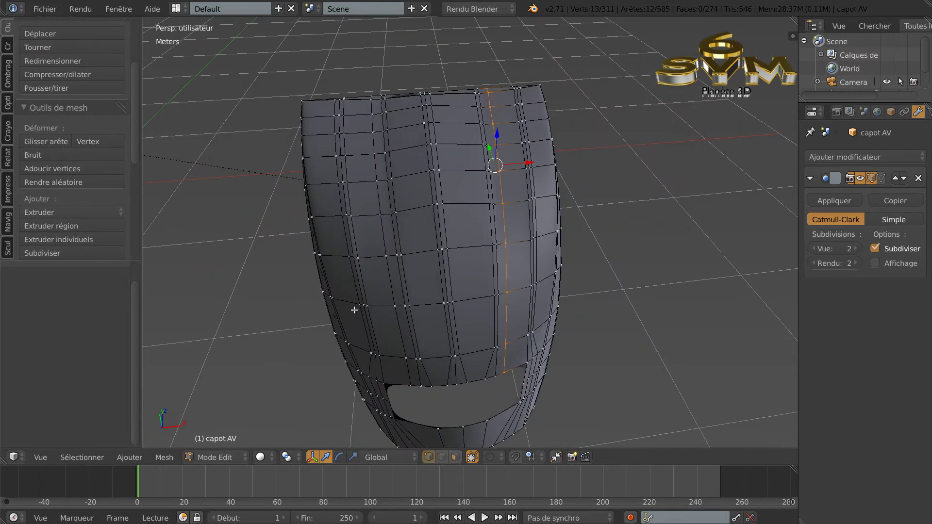
pyautogui.keyDown('alt'); pyautogui.rightClick(391, 287); pyautogui.keyUp('alt')
pyautogui.click(54, 142)
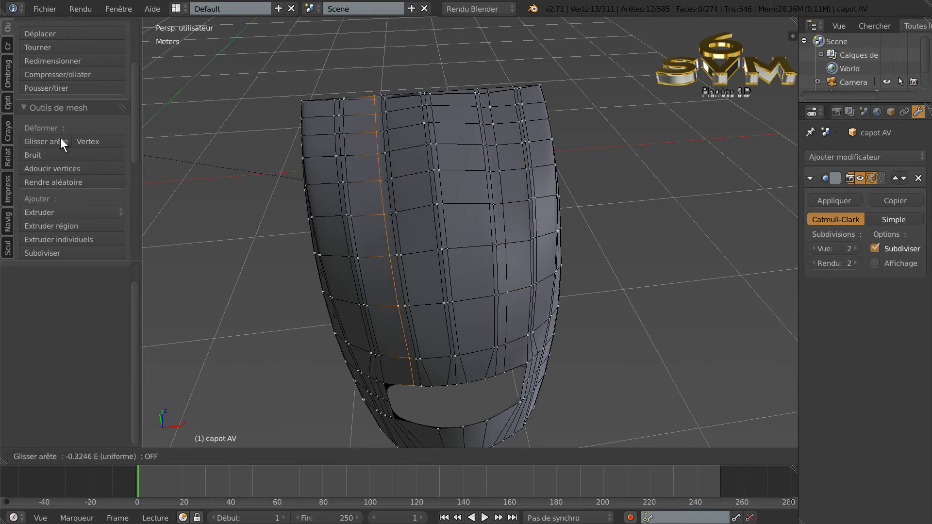
pyautogui.click(60, 138)
pyautogui.keyDown('alt'); pyautogui.rightClick(506, 214); pyautogui.keyUp('alt')
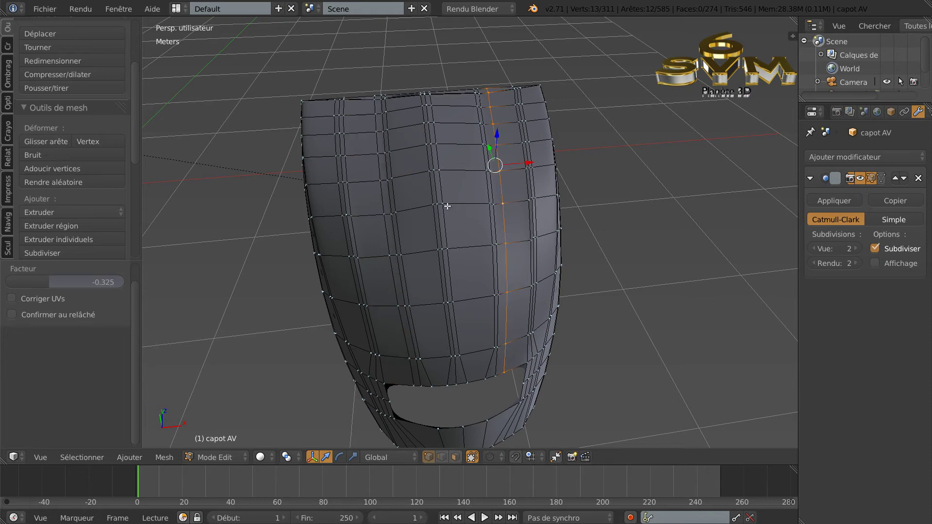
pyautogui.click(63, 139)
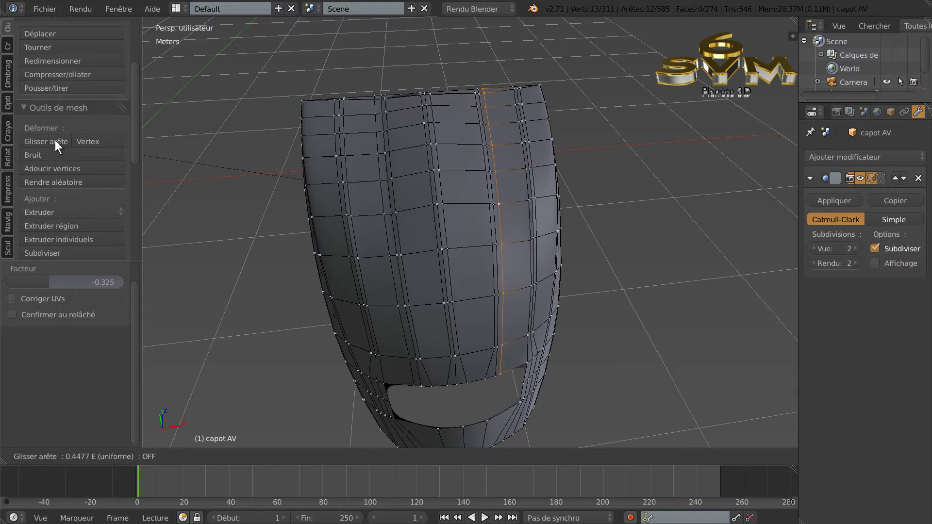
pyautogui.click(57, 139)
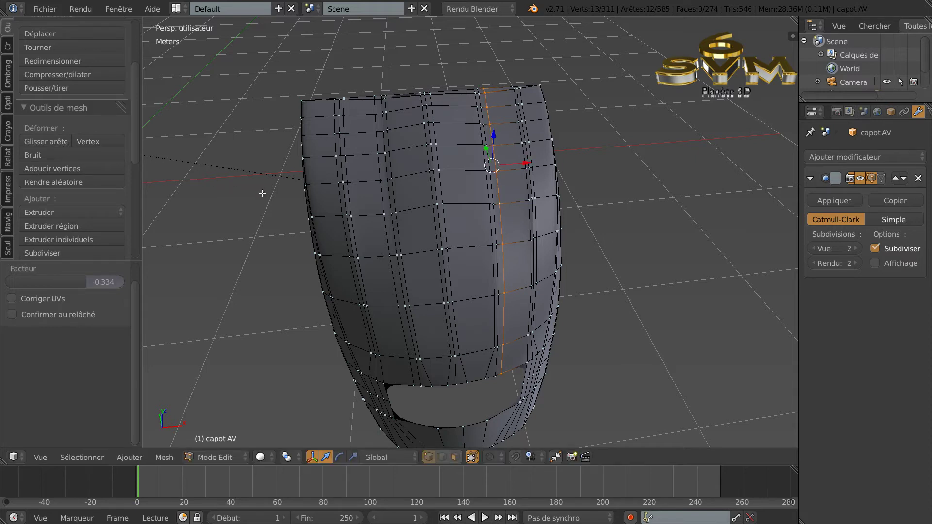
# Step: Examine the sharpened ridges on the smoothed hood from the front and above against the reference photo, then resume mesh editing
pyautogui.press('Tab')
pyautogui.moveTo(276, 201)
pyautogui.mouseDown(button='middle')
pyautogui.moveTo(287, 232)
pyautogui.moveTo(304, 215)
pyautogui.moveTo(271, 212)
pyautogui.mouseUp(button='middle')
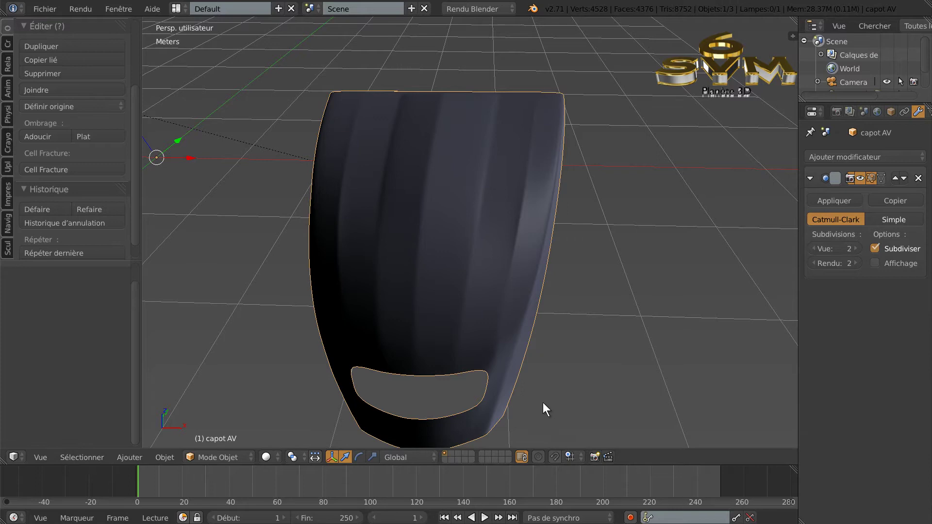
pyautogui.moveTo(543, 403); pyautogui.dragTo(620, 360, button='middle')
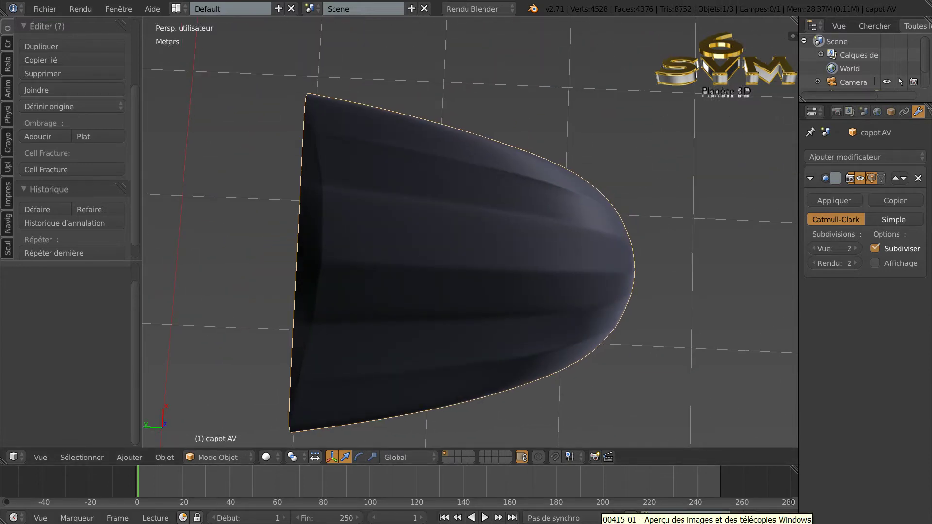
pyautogui.click(602, 523)
pyautogui.click(602, 523)
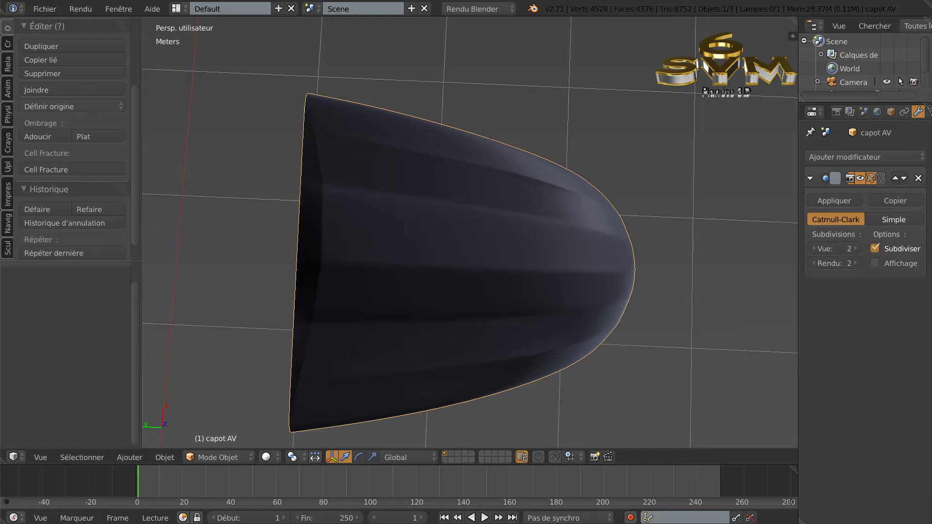
pyautogui.press('Tab')
# Step: Slide the +X support loop closer to its ridge by a factor of 0.443 and the −X support loop by −0.325
pyautogui.moveTo(564, 427); pyautogui.dragTo(459, 377, button='middle')
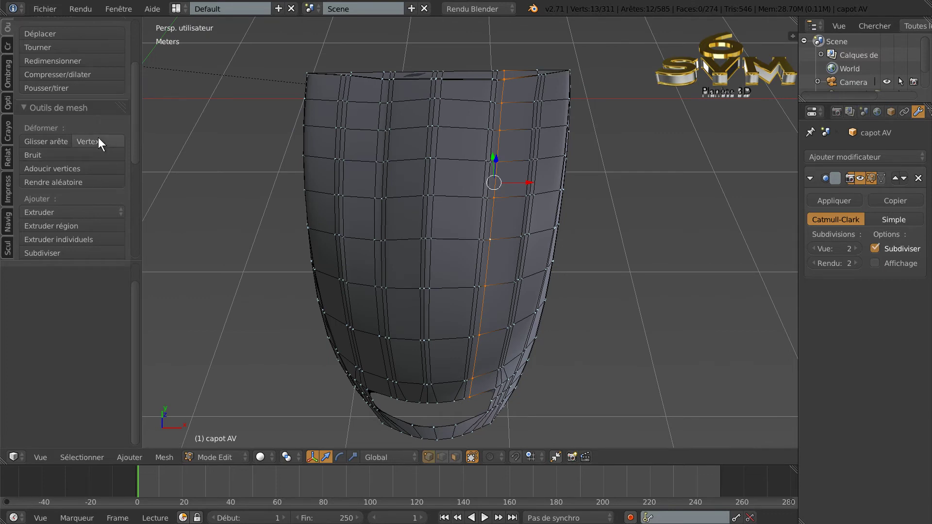
pyautogui.click(46, 141)
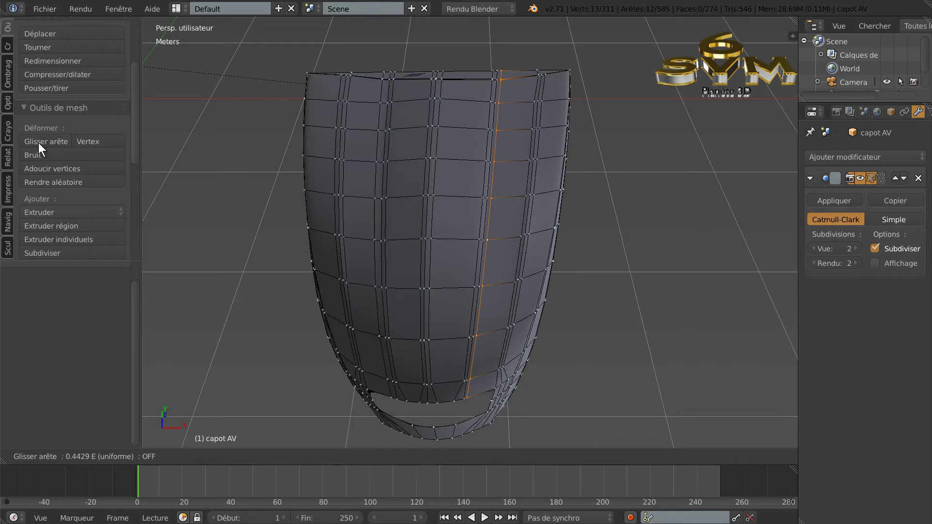
pyautogui.click(39, 143)
pyautogui.keyDown('alt'); pyautogui.rightClick(371, 226); pyautogui.keyUp('alt')
pyautogui.click(48, 141)
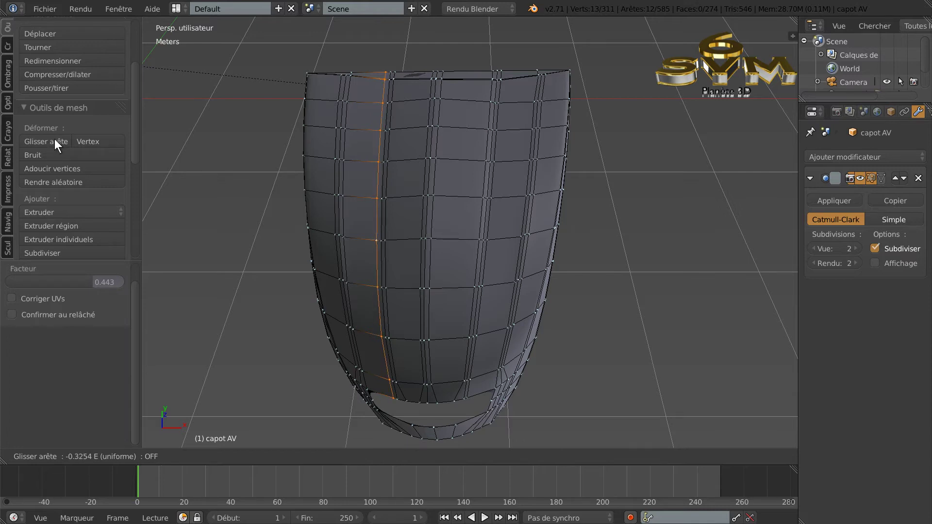
pyautogui.click(54, 139)
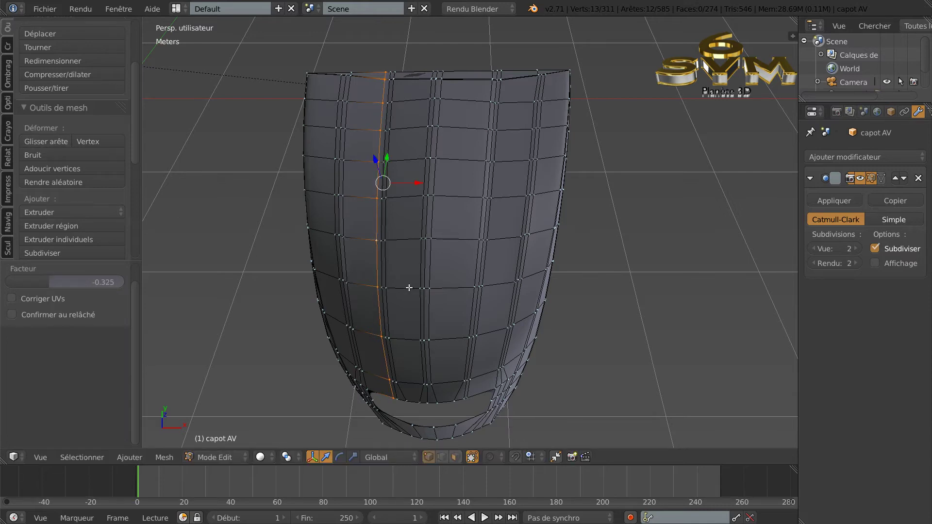
# Step: Compare the smoothed hood's ridges with the reference photo from above and from the front, then resume mesh editing
pyautogui.press('Tab')
pyautogui.moveTo(474, 303); pyautogui.dragTo(578, 339, button='middle')
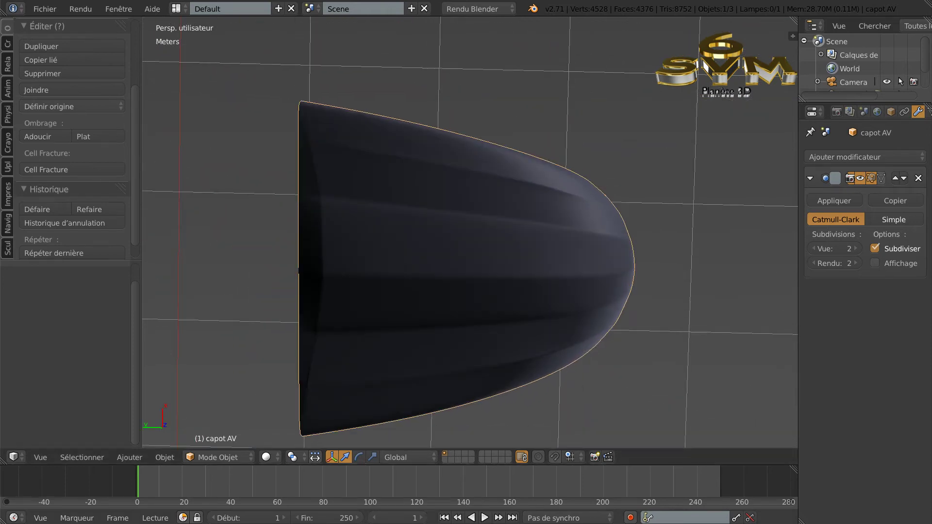
pyautogui.click(631, 519)
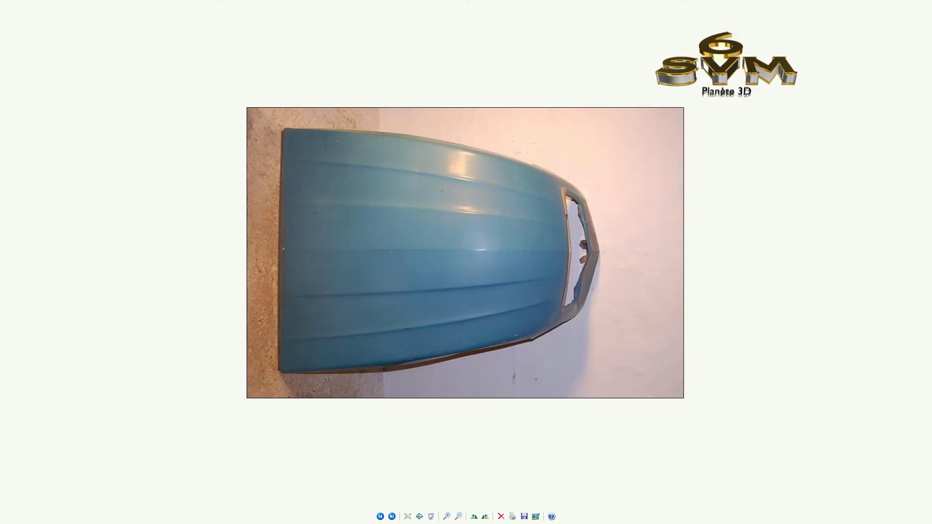
pyautogui.hotkey('alt', 'Tab')
pyautogui.moveTo(628, 387); pyautogui.dragTo(575, 349, button='middle')
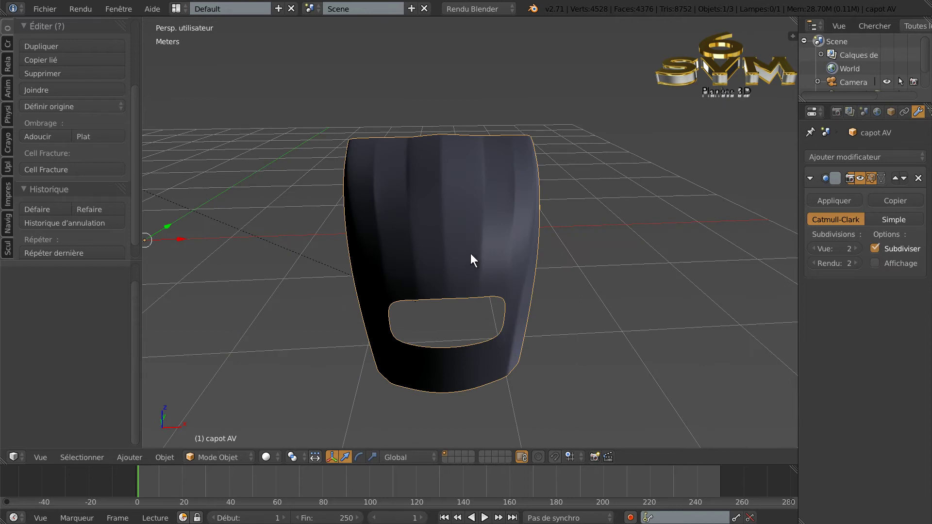
pyautogui.moveTo(456, 313); pyautogui.dragTo(489, 360, button='middle')
pyautogui.press('Tab')
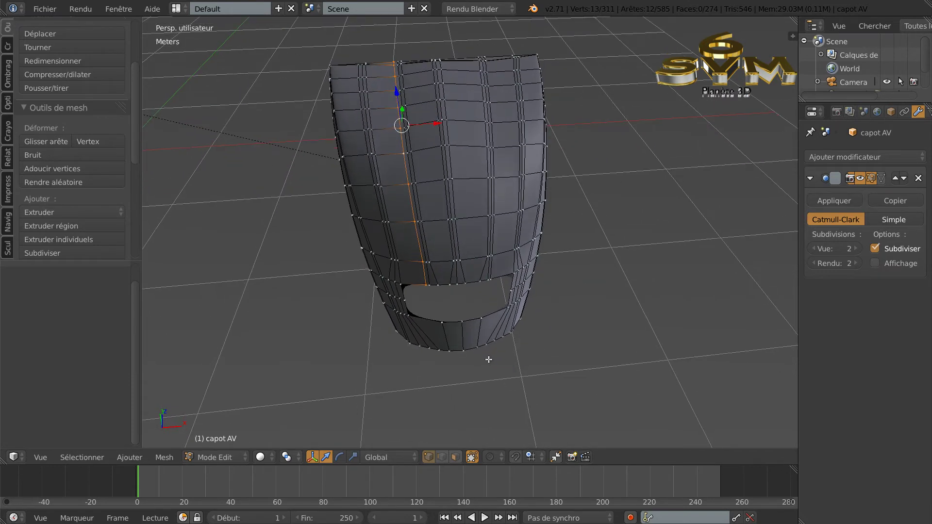
# Step: In edge selection mode, move the central edge of the strip below the hood opening −6.528 mm along Y
pyautogui.click(441, 457)
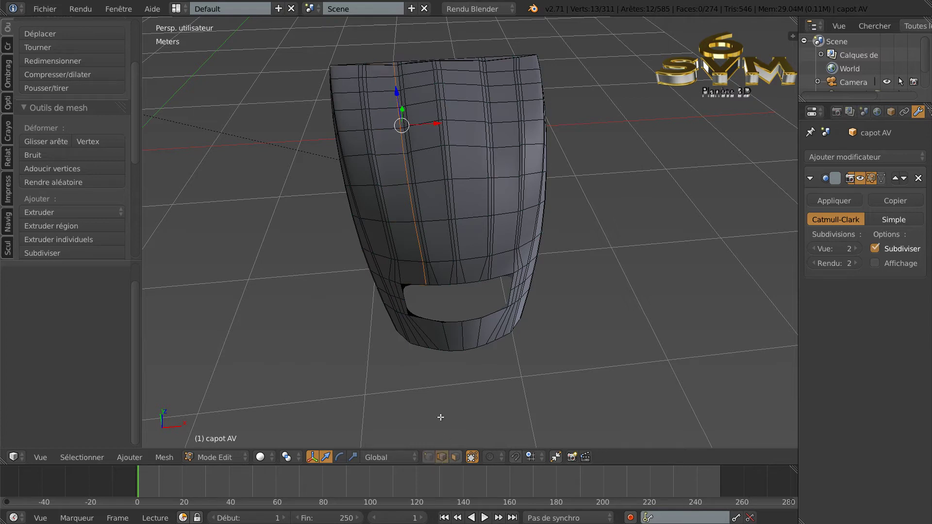
pyautogui.rightClick(463, 336)
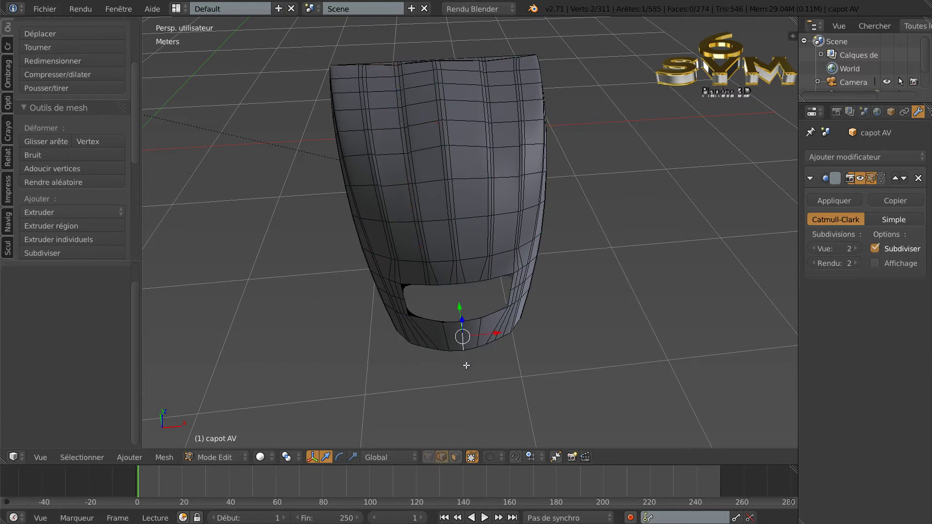
pyautogui.moveTo(532, 366)
pyautogui.mouseDown(button='middle')
pyautogui.moveTo(547, 366)
pyautogui.moveTo(524, 374)
pyautogui.mouseUp(button='middle')
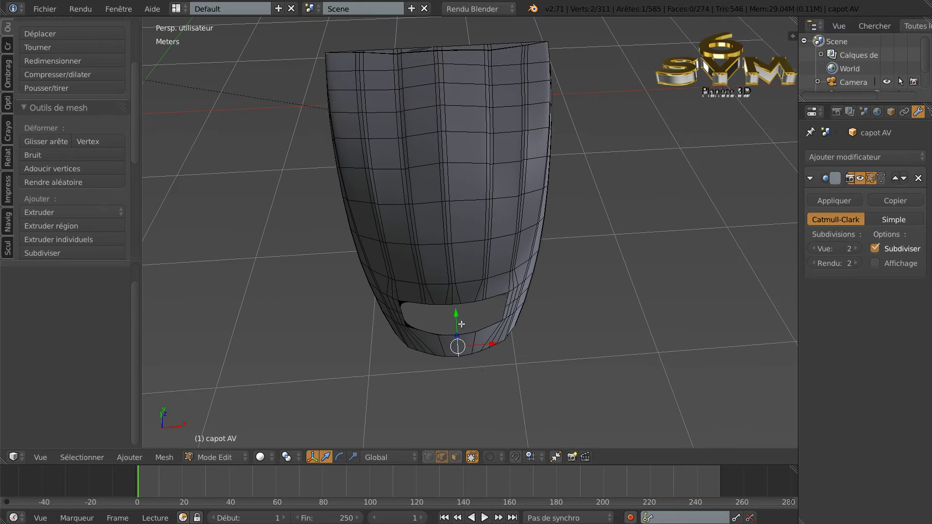
pyautogui.moveTo(457, 315); pyautogui.dragTo(457, 316)
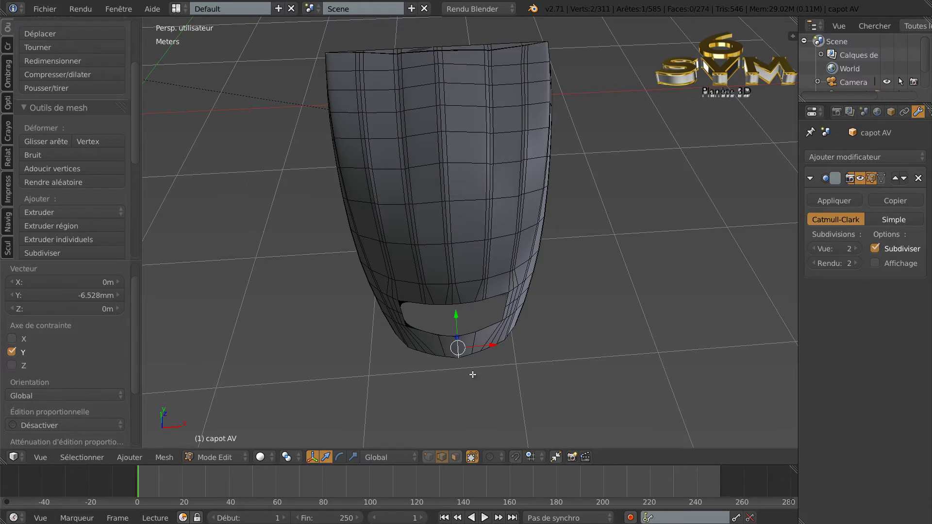
pyautogui.moveTo(502, 357); pyautogui.dragTo(583, 319, button='middle')
# Step: Examine the smoothed nose and opening of the hood against the reference photo, then return to mesh editing
pyautogui.press('Tab')
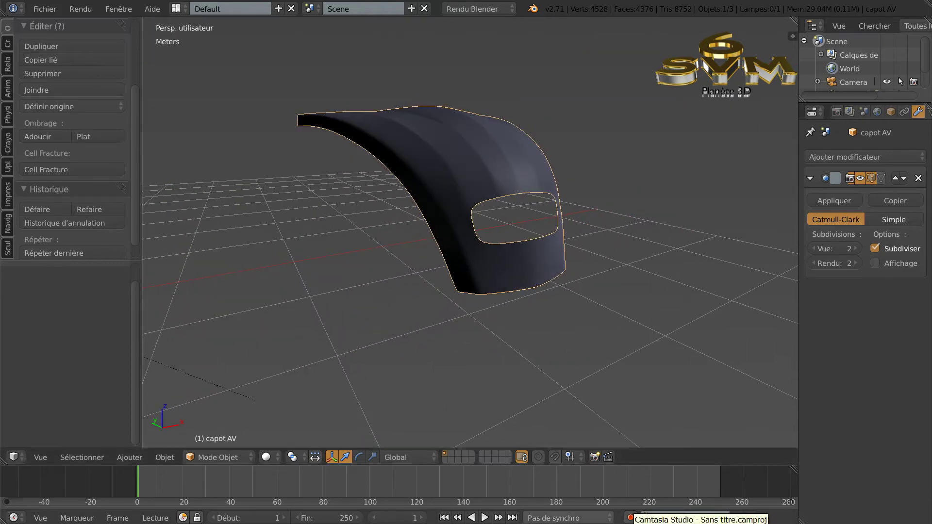
pyautogui.click(606, 523)
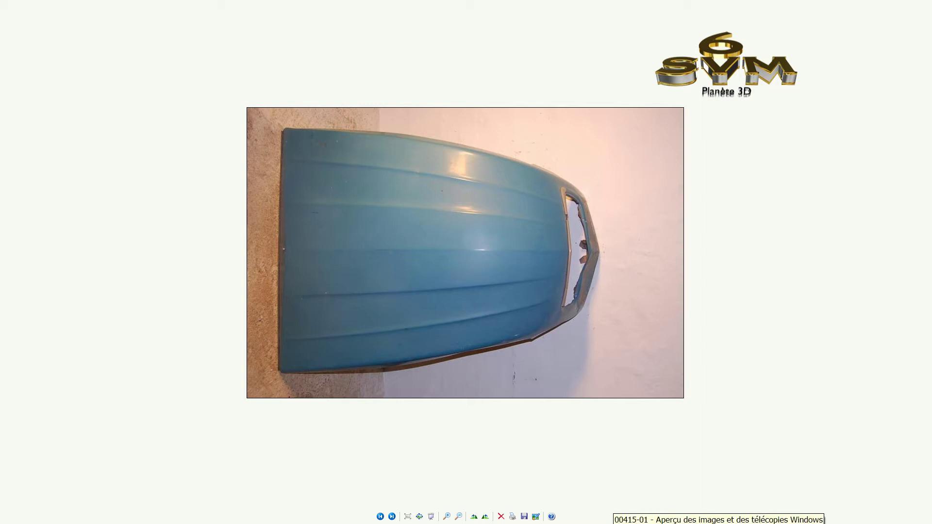
pyautogui.hotkey('alt', 'Tab')
pyautogui.scroll(5, 514, 314)
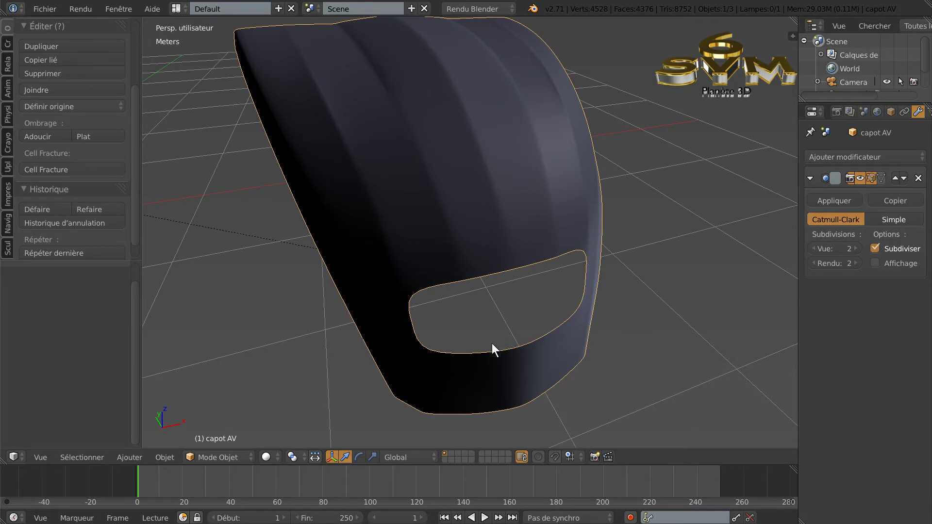
pyautogui.moveTo(438, 346); pyautogui.dragTo(415, 334, button='middle')
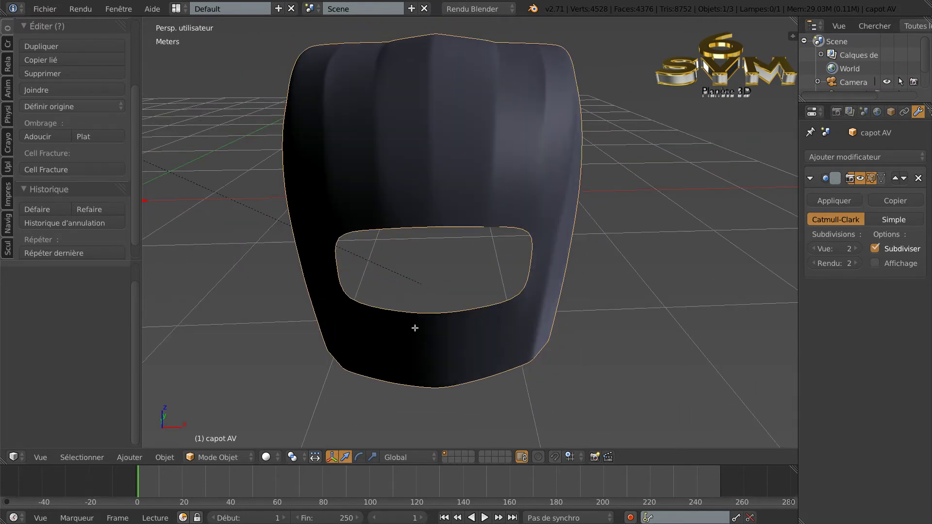
pyautogui.press('Tab')
pyautogui.moveTo(480, 295); pyautogui.dragTo(490, 300, button='middle')
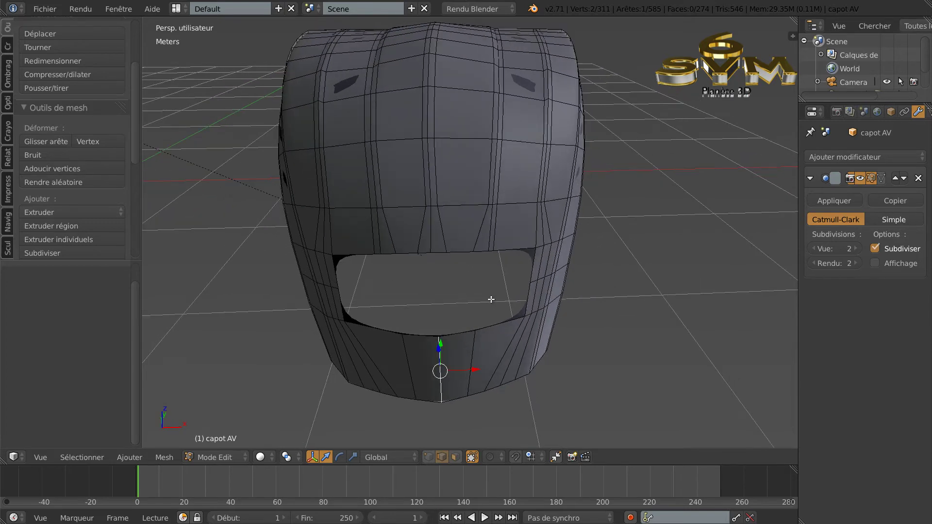
# Step: In vertex selection mode, slide the +X and −X vertices on the opening's upper edge outward by factors of 0.681 and 0.546, and check the smoothed surface
pyautogui.click(428, 457)
pyautogui.rightClick(472, 253)
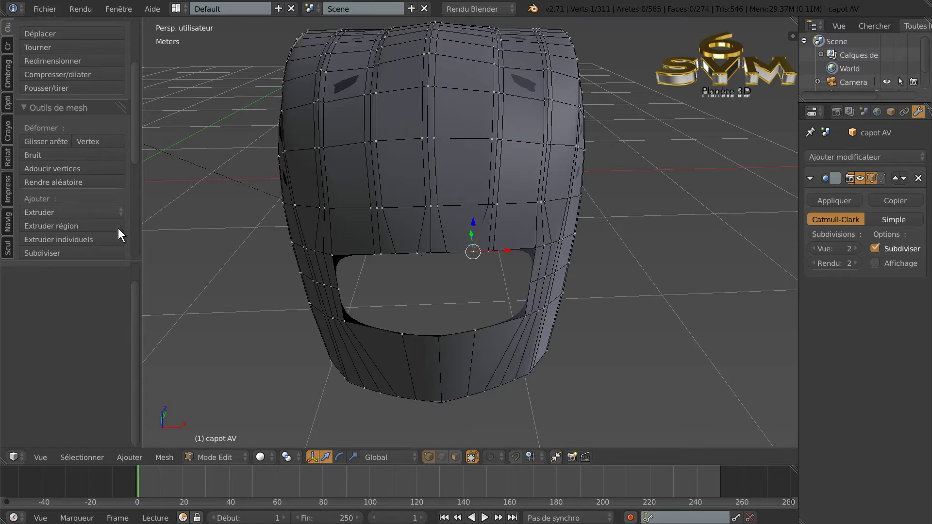
pyautogui.click(95, 142)
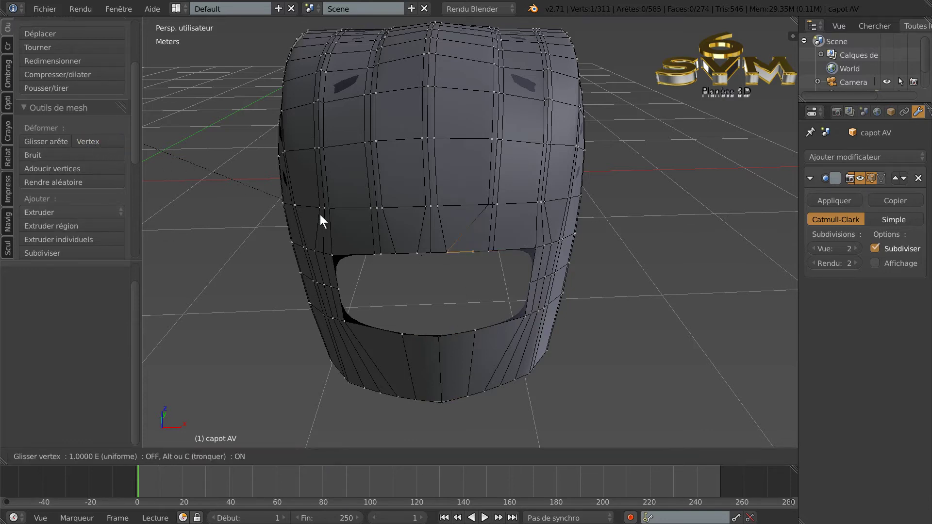
pyautogui.click(484, 255)
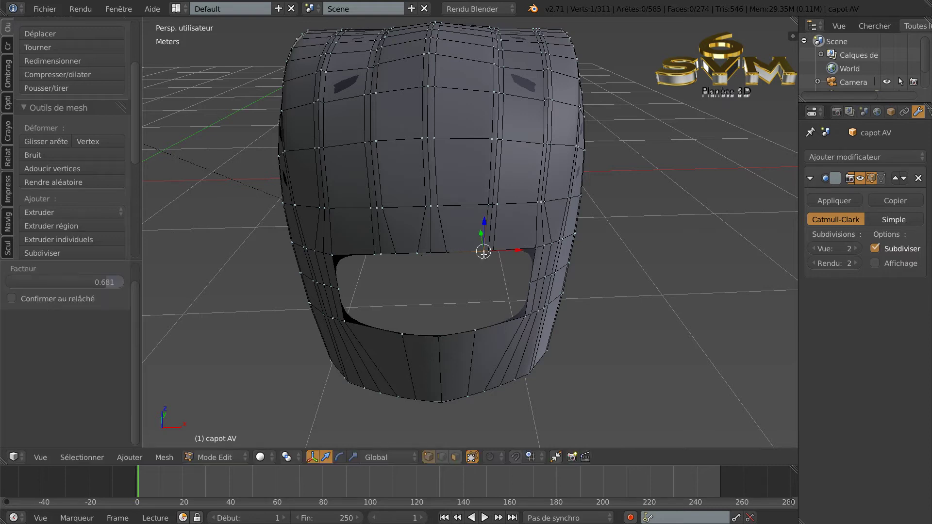
pyautogui.rightClick(394, 253)
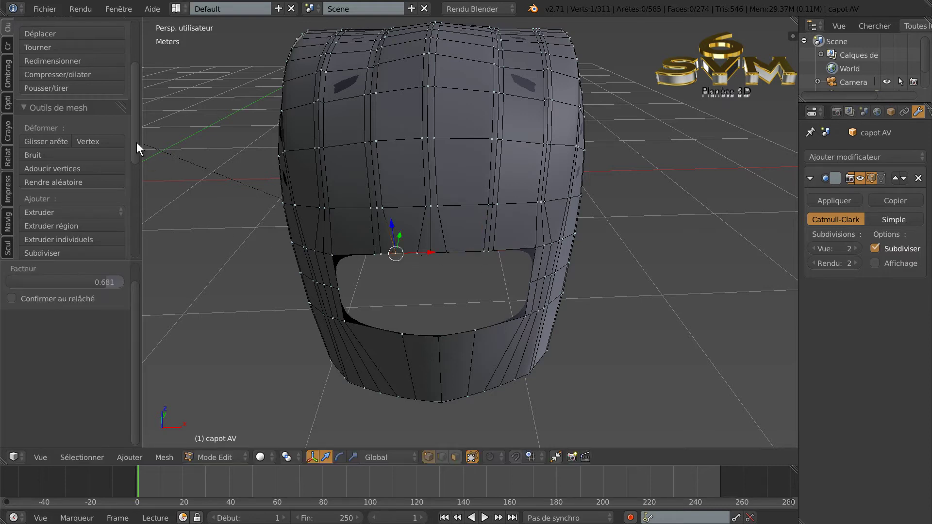
pyautogui.click(88, 141)
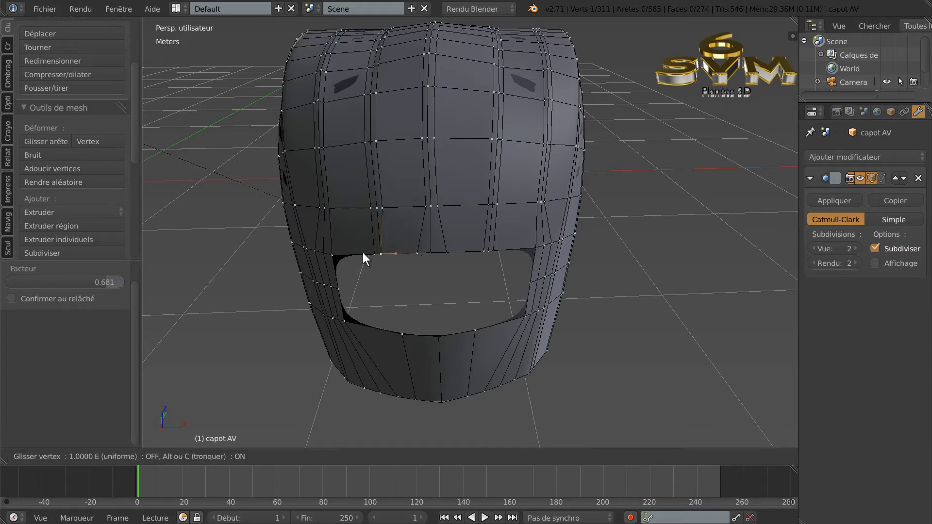
pyautogui.click(388, 253)
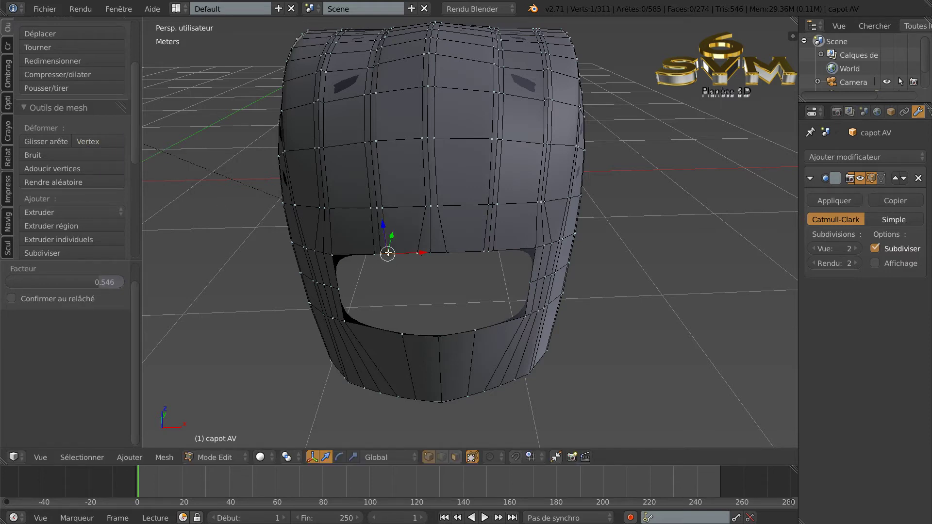
pyautogui.press('Tab')
pyautogui.moveTo(449, 306); pyautogui.dragTo(467, 288, button='middle')
pyautogui.press('Tab')
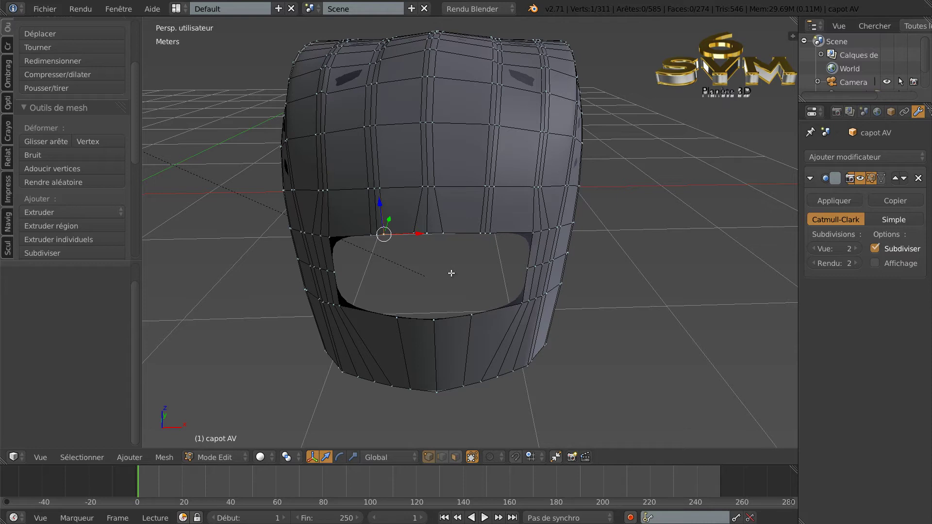
# Step: Extrude the edge loop around the hood's front opening and move the new loop 1.997 cm inward along Y
pyautogui.moveTo(447, 293)
pyautogui.mouseDown(button='middle')
pyautogui.moveTo(491, 318)
pyautogui.moveTo(388, 298)
pyautogui.moveTo(454, 290)
pyautogui.mouseUp(button='middle')
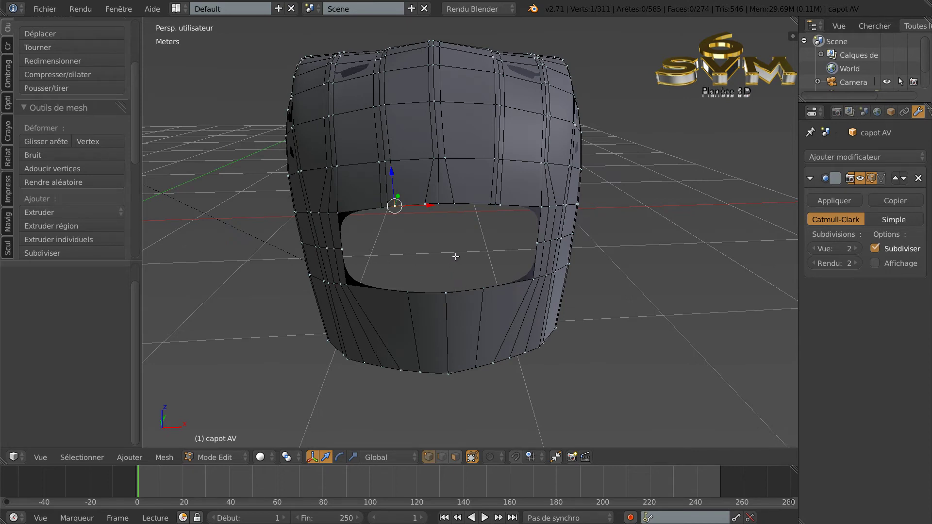
pyautogui.keyDown('alt'); pyautogui.rightClick(461, 293); pyautogui.keyUp('alt')
pyautogui.moveTo(503, 255); pyautogui.dragTo(465, 290, button='middle')
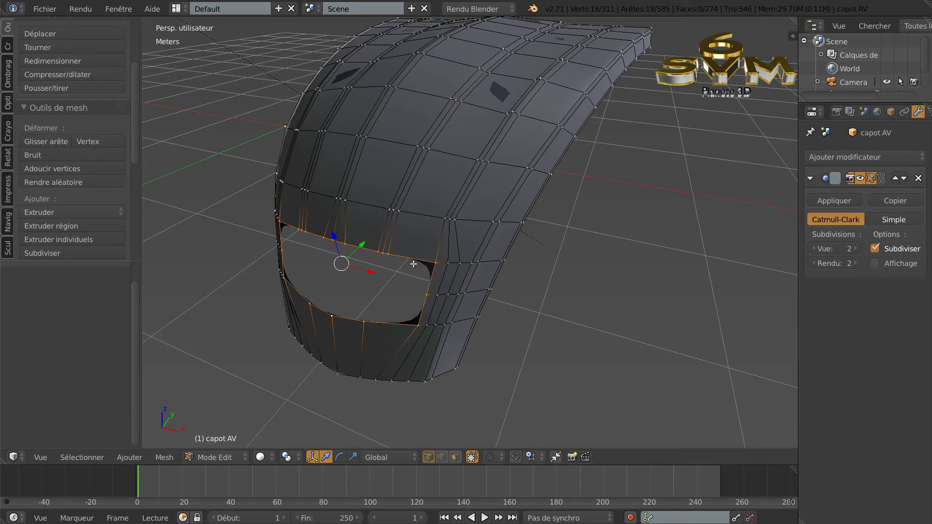
pyautogui.press('e')
pyautogui.press('s')
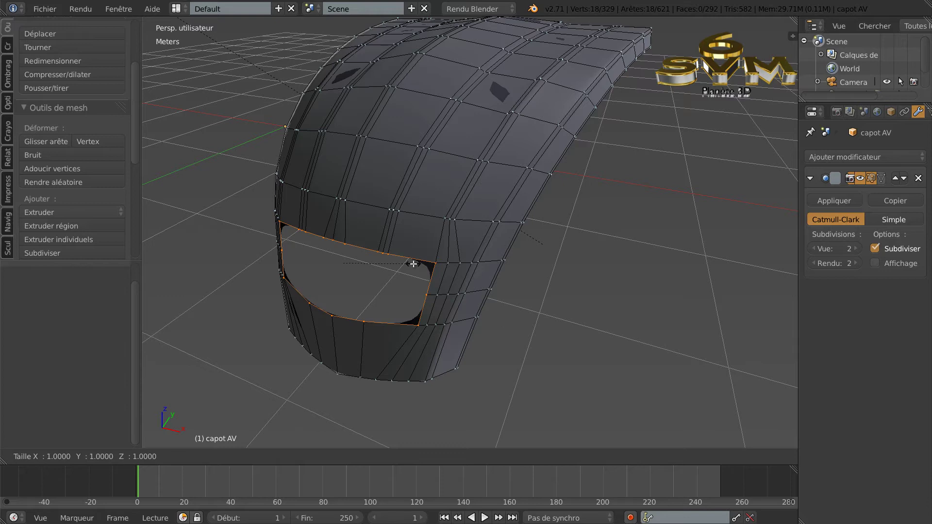
pyautogui.click(413, 264)
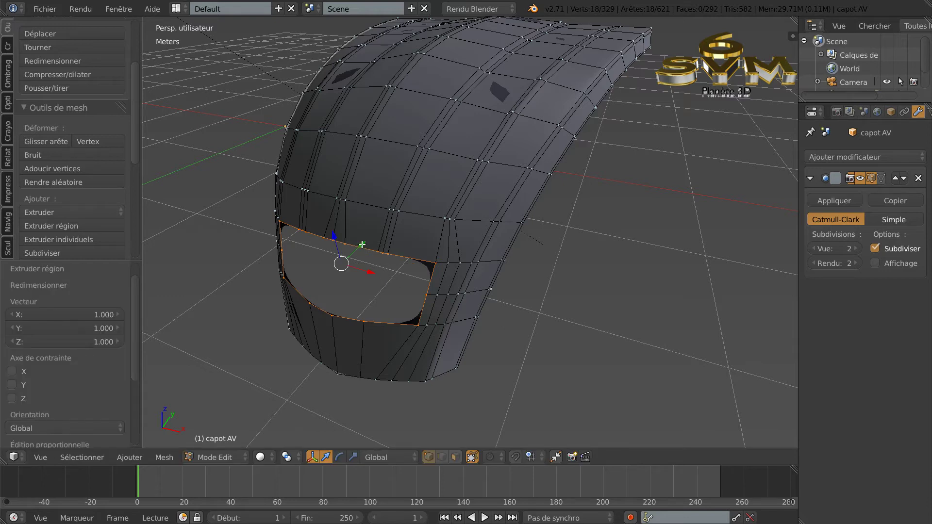
pyautogui.press('g')
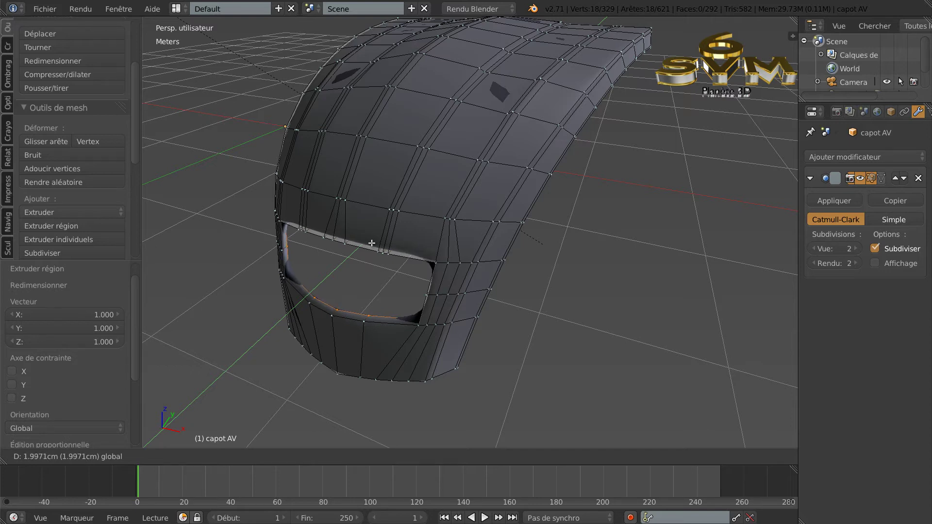
pyautogui.click(372, 243)
pyautogui.moveTo(371, 242); pyautogui.dragTo(525, 304, button='middle')
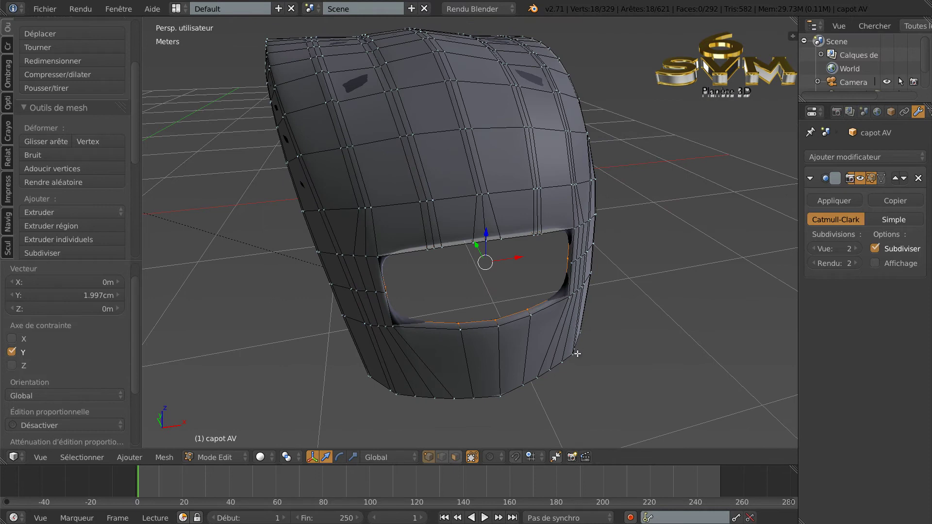
# Step: Scale the extruded inner loop of the opening uniformly to 0.960
pyautogui.scroll(3, 576, 353)
pyautogui.scroll(-1, 582, 355)
pyautogui.moveTo(577, 354); pyautogui.dragTo(564, 400, button='middle')
pyautogui.moveTo(463, 236); pyautogui.dragTo(468, 267, button='middle')
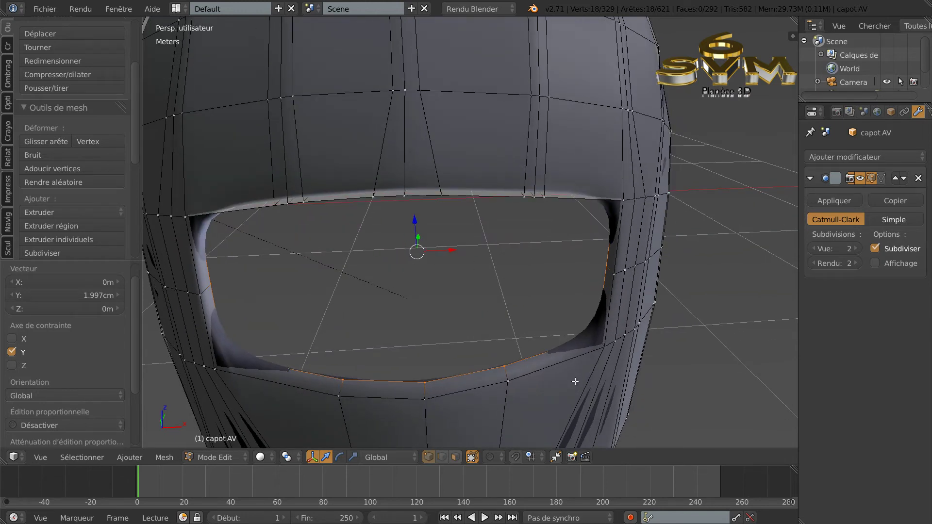
pyautogui.press('s')
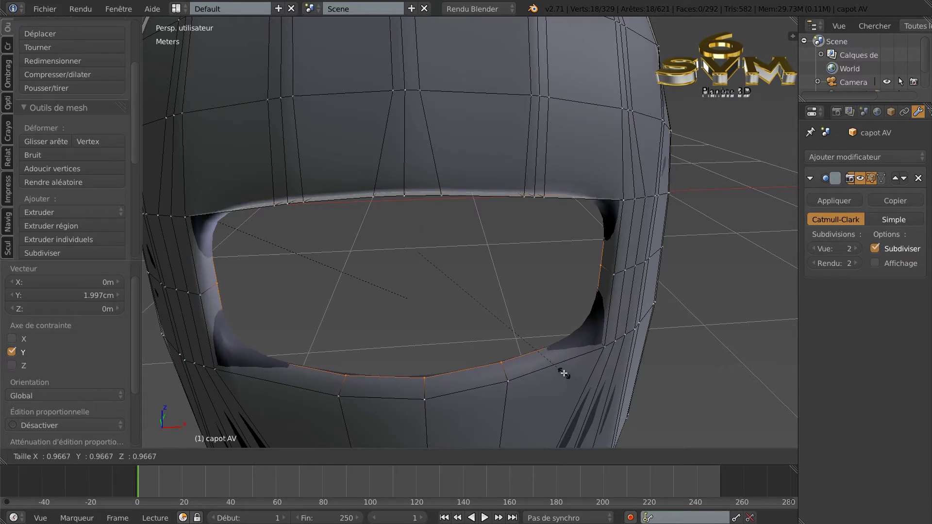
pyautogui.click(563, 373)
pyautogui.moveTo(563, 373); pyautogui.dragTo(609, 321, button='middle')
# Step: Set the Catmull-Clark viewport subdivisions to 0 and inspect the opening's inner rim from the front
pyautogui.scroll(2, 609, 334)
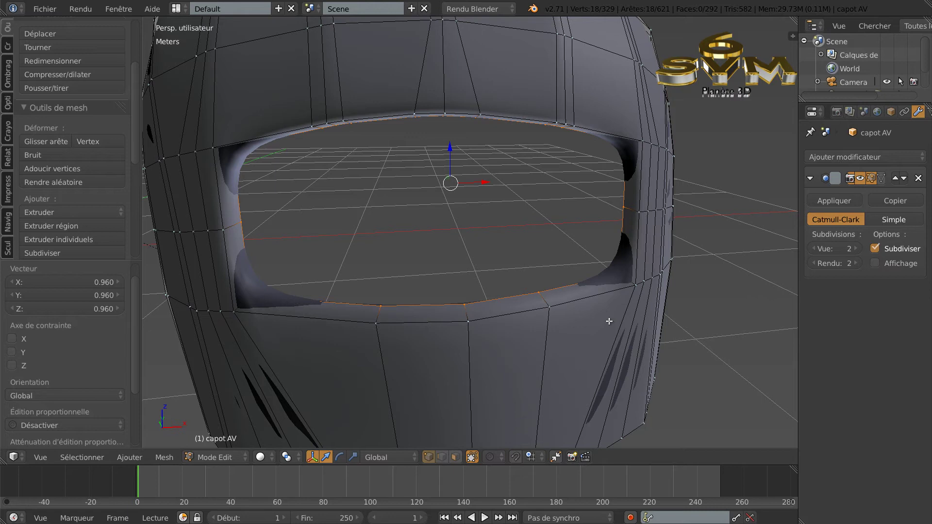
pyautogui.press('KP_5')
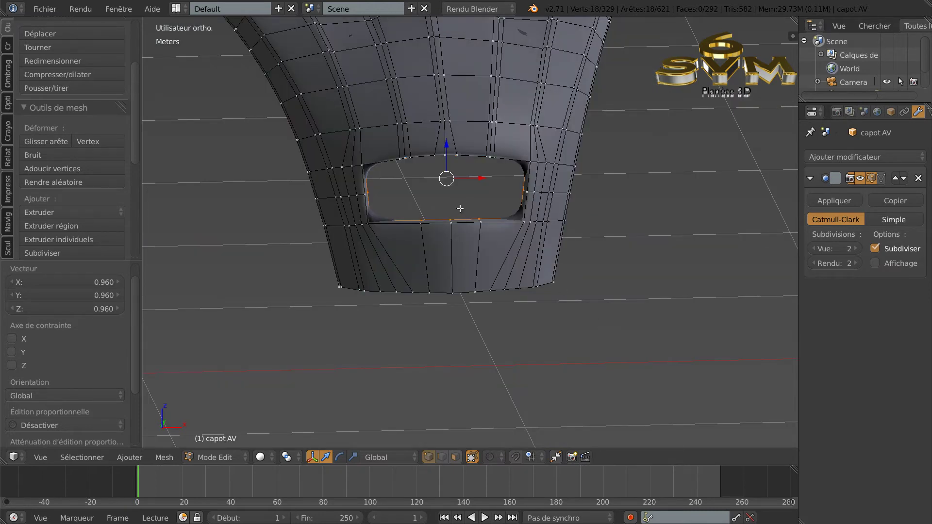
pyautogui.press('KP_1')
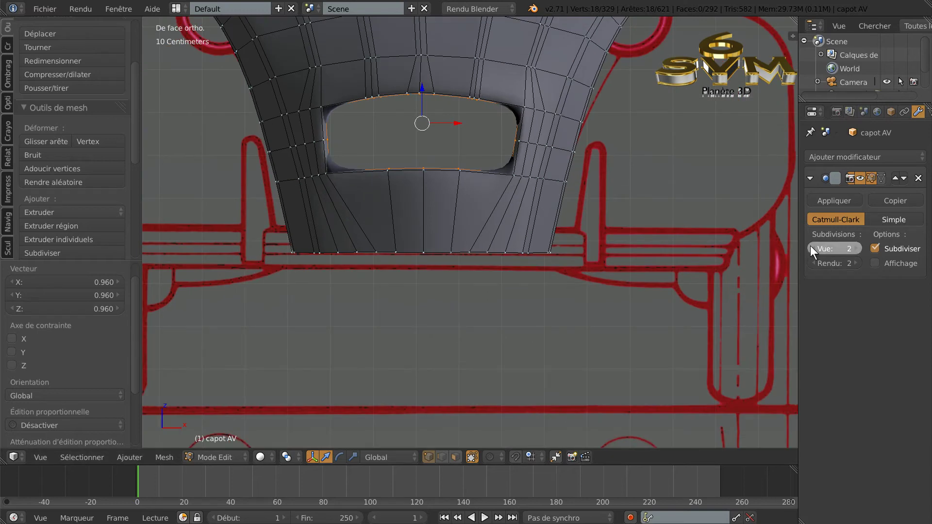
pyautogui.click(811, 248)
pyautogui.click(811, 248)
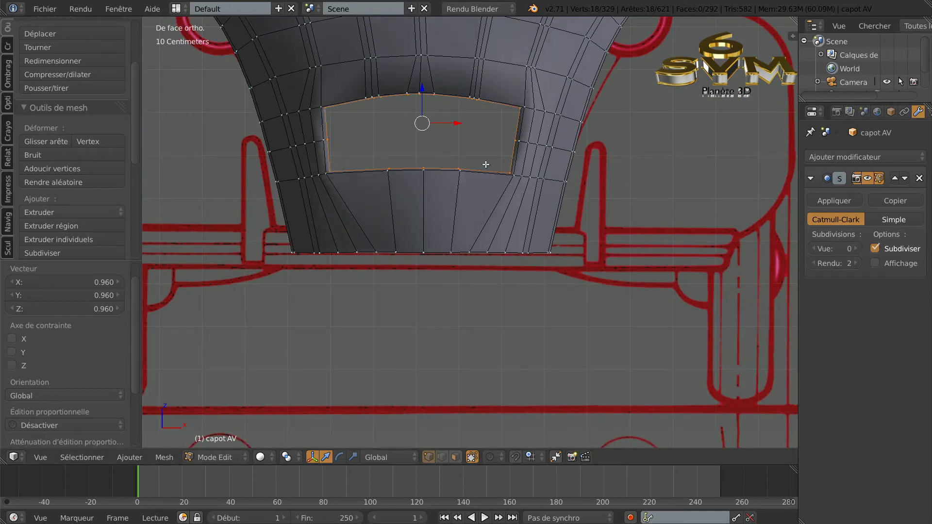
pyautogui.scroll(1, 485, 166)
pyautogui.moveTo(485, 168); pyautogui.dragTo(500, 188, button='middle')
pyautogui.scroll(-5, 489, 171)
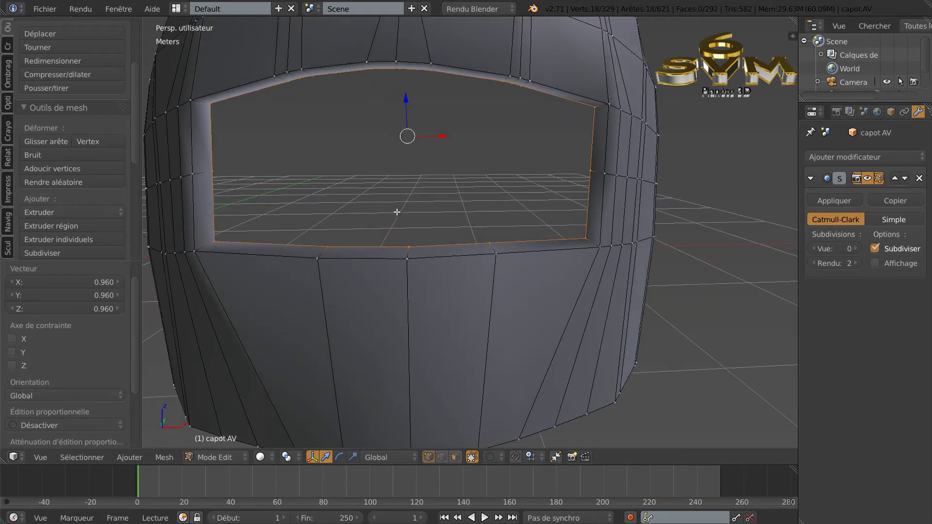
pyautogui.moveTo(455, 201); pyautogui.dragTo(444, 223, button='middle')
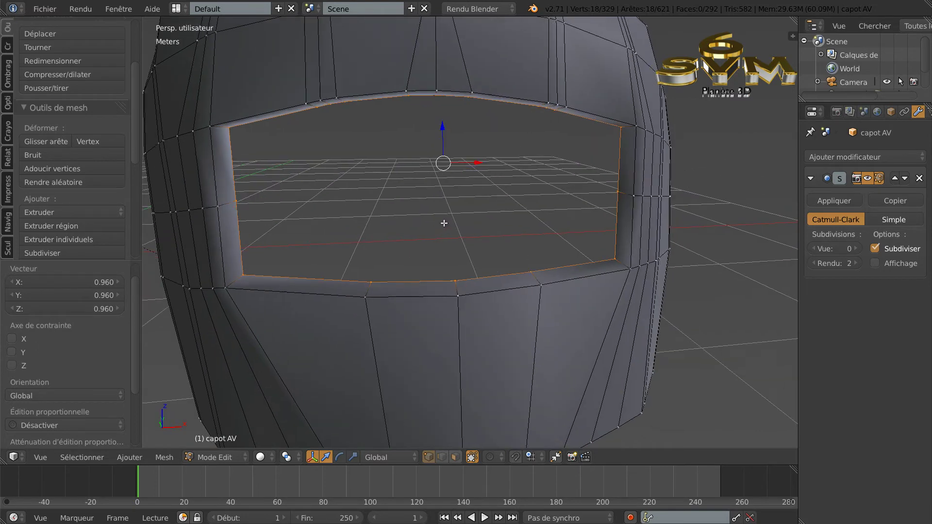
pyautogui.moveTo(461, 268); pyautogui.dragTo(458, 264, button='middle')
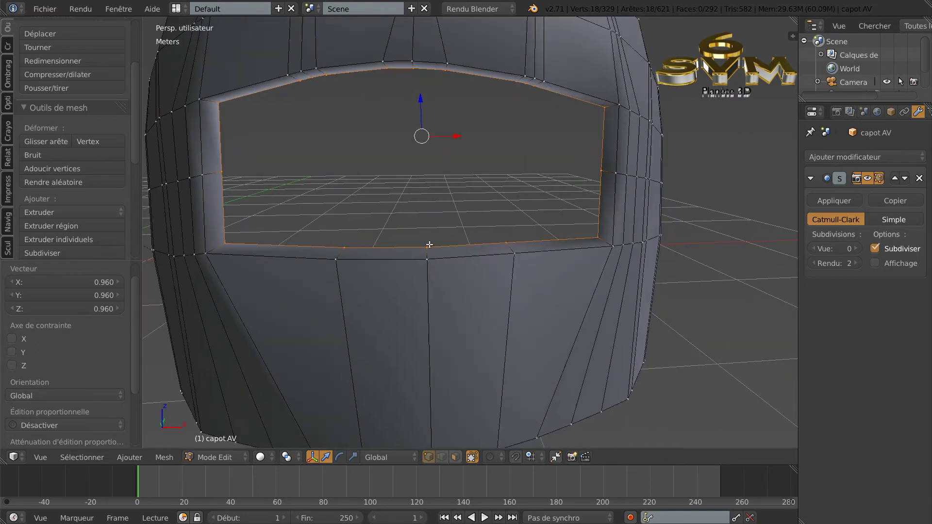
# Step: Move the opening's inner edge loop down 3.202 mm along Z and check the rim from the front
pyautogui.moveTo(420, 102); pyautogui.dragTo(421, 105)
pyautogui.moveTo(470, 115); pyautogui.dragTo(427, 127, button='middle')
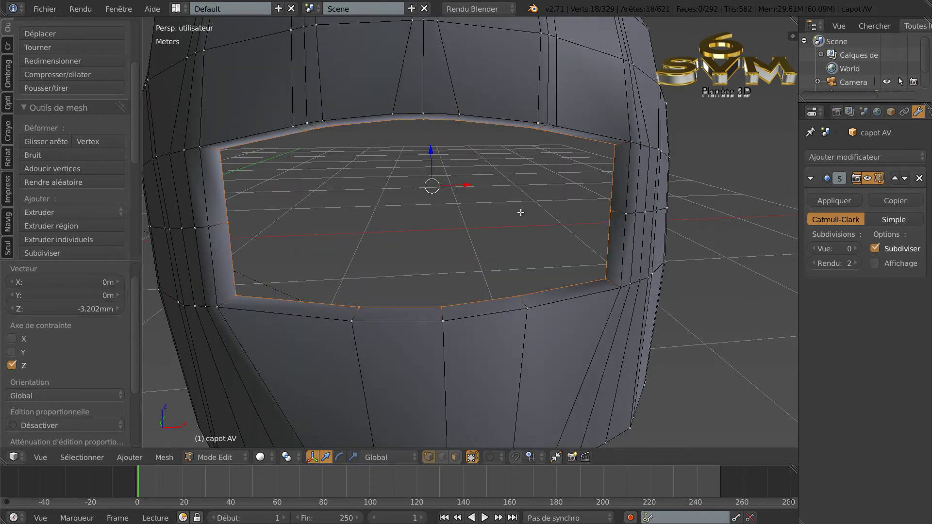
pyautogui.scroll(-4, 520, 213)
pyautogui.scroll(2, 527, 212)
pyautogui.moveTo(524, 227); pyautogui.dragTo(524, 223, button='middle')
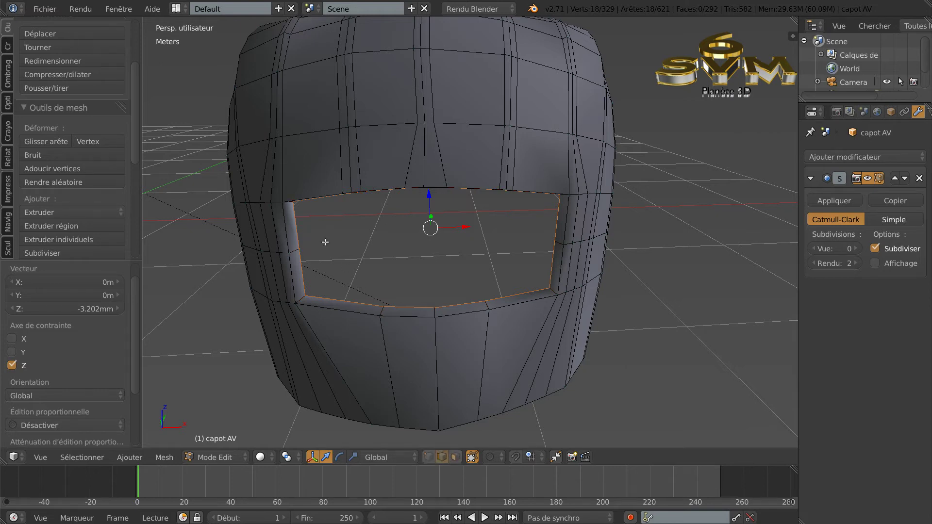
# Step: In edge selection mode, select the vertical edges on both sides of the opening's inner loop
pyautogui.rightClick(297, 232)
pyautogui.keyDown('shift'); pyautogui.rightClick(302, 266); pyautogui.keyUp('shift')
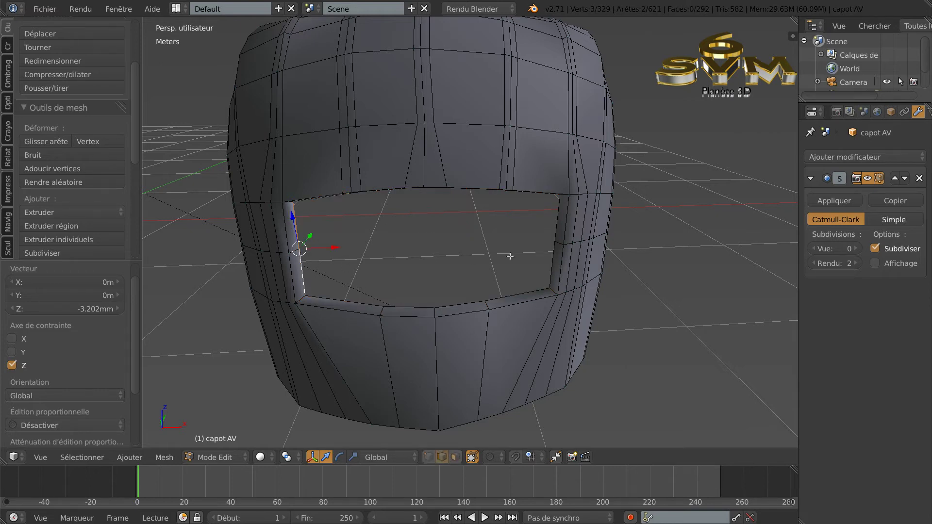
pyautogui.keyDown('shift'); pyautogui.rightClick(553, 229); pyautogui.keyUp('shift')
pyautogui.keyDown('shift'); pyautogui.rightClick(550, 256); pyautogui.keyUp('shift')
pyautogui.moveTo(487, 254)
pyautogui.mouseDown(button='middle')
pyautogui.moveTo(474, 254)
pyautogui.moveTo(487, 249)
pyautogui.mouseUp(button='middle')
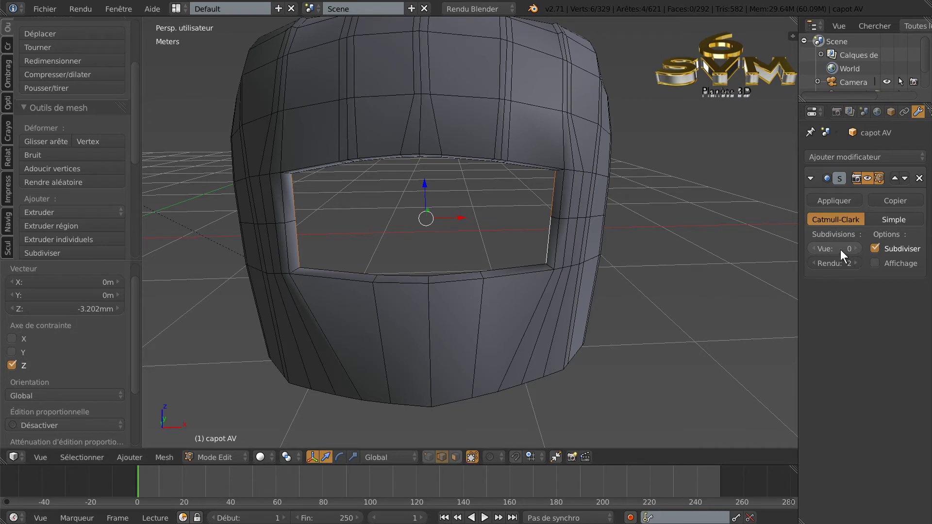
# Step: Set the Catmull-Clark viewport subdivisions to 3 and inspect the smoothed rim of the front opening
pyautogui.click(856, 249)
pyautogui.click(855, 248)
pyautogui.click(855, 248)
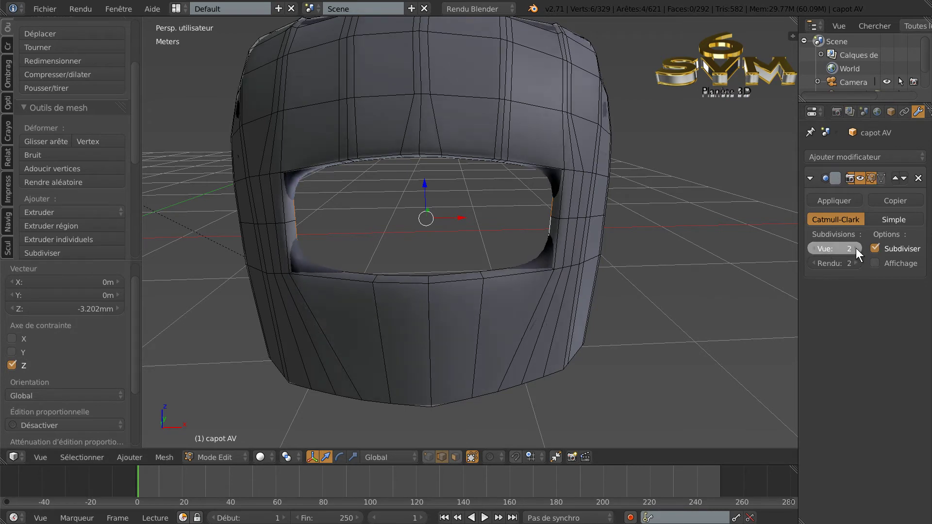
pyautogui.moveTo(578, 266); pyautogui.dragTo(498, 272, button='middle')
pyautogui.press('Tab')
pyautogui.press('Tab')
pyautogui.scroll(3, 522, 280)
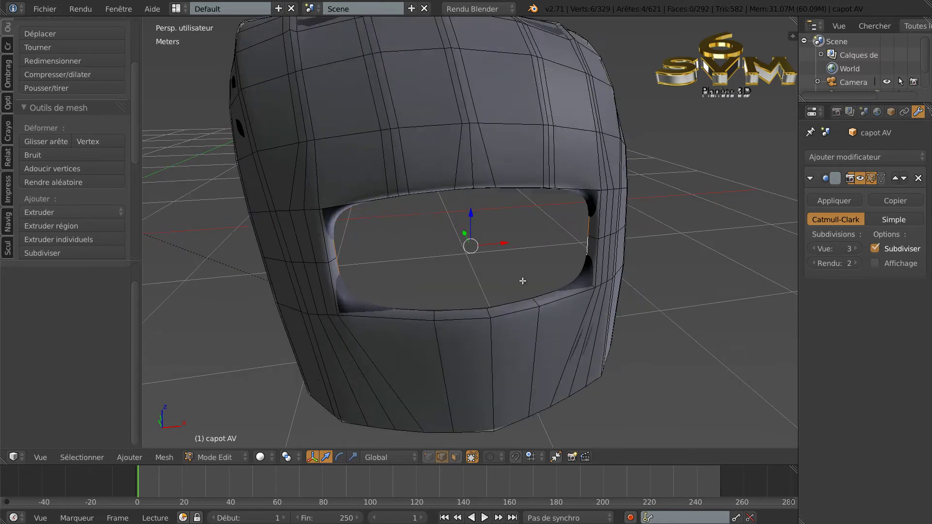
pyautogui.scroll(2, 523, 281)
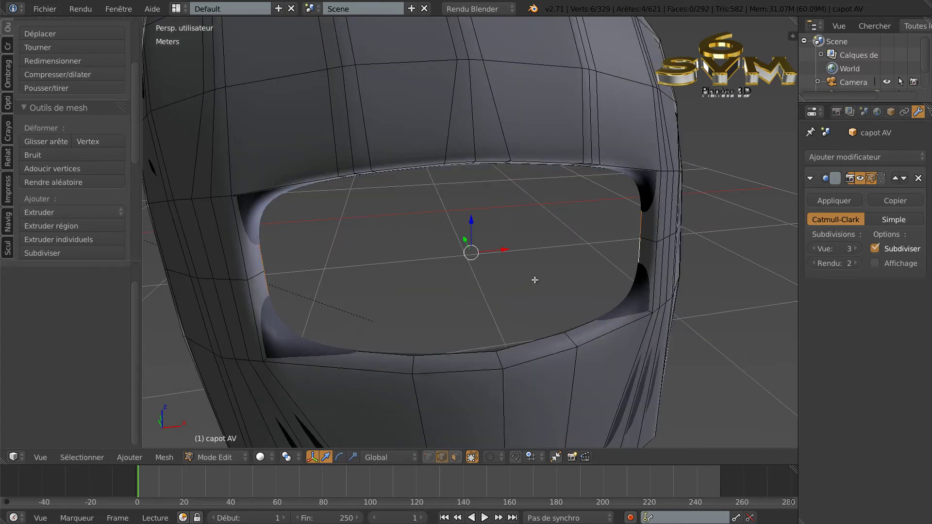
# Step: Add two loop cuts around the opening's rim, slid toward its outer and inner edges by factors of 0.643 and about -0.634, and check the smoothed hood
pyautogui.hotkey('ctrl', 'r')
pyautogui.click(569, 338)
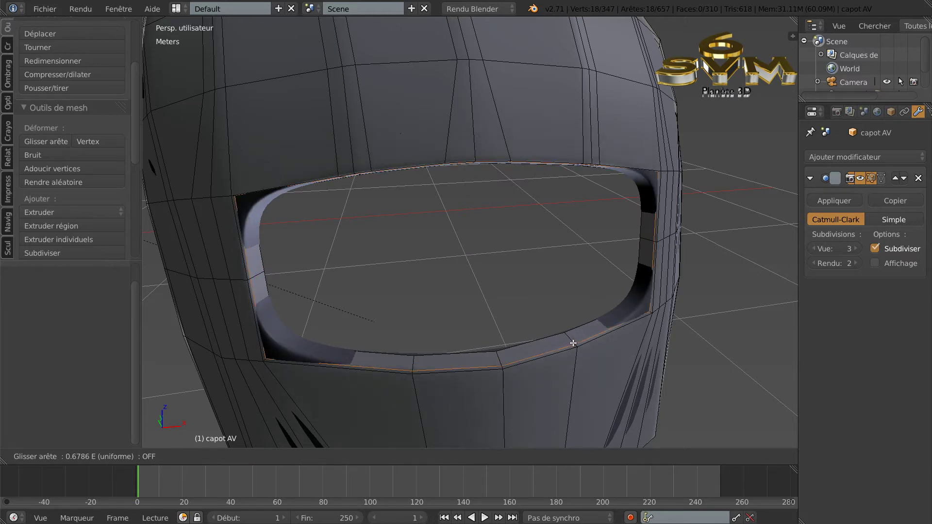
pyautogui.click(572, 340)
pyautogui.hotkey('ctrl', 'r')
pyautogui.click(572, 337)
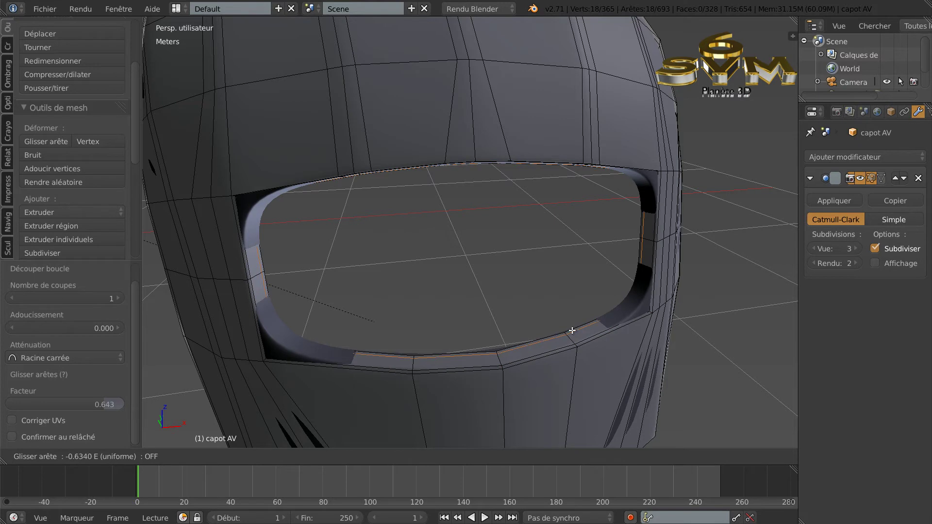
pyautogui.click(572, 330)
pyautogui.press('Tab')
pyautogui.moveTo(575, 331)
pyautogui.mouseDown(button='middle')
pyautogui.moveTo(609, 332)
pyautogui.moveTo(578, 320)
pyautogui.moveTo(558, 329)
pyautogui.moveTo(610, 322)
pyautogui.moveTo(627, 334)
pyautogui.moveTo(623, 357)
pyautogui.moveTo(584, 365)
pyautogui.moveTo(584, 334)
pyautogui.moveTo(602, 322)
pyautogui.moveTo(633, 333)
pyautogui.moveTo(632, 319)
pyautogui.moveTo(586, 337)
pyautogui.moveTo(592, 328)
pyautogui.moveTo(601, 379)
pyautogui.mouseUp(button='middle')
pyautogui.scroll(-6, 555, 323)
pyautogui.press('Tab')
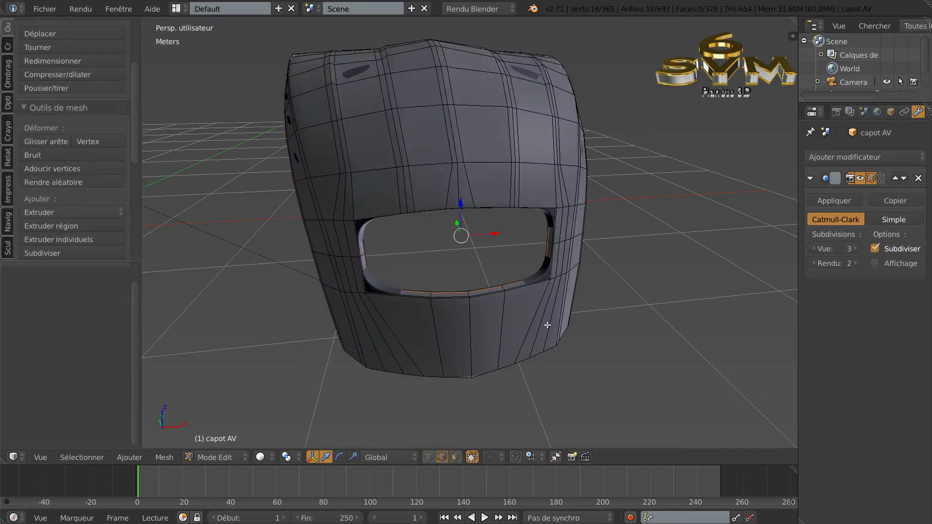
# Step: Add the rim's innermost edge loop to the selected loop cut and scale both loops uniformly to 0.974
pyautogui.scroll(2, 550, 316)
pyautogui.moveTo(552, 314); pyautogui.dragTo(551, 325, button='middle')
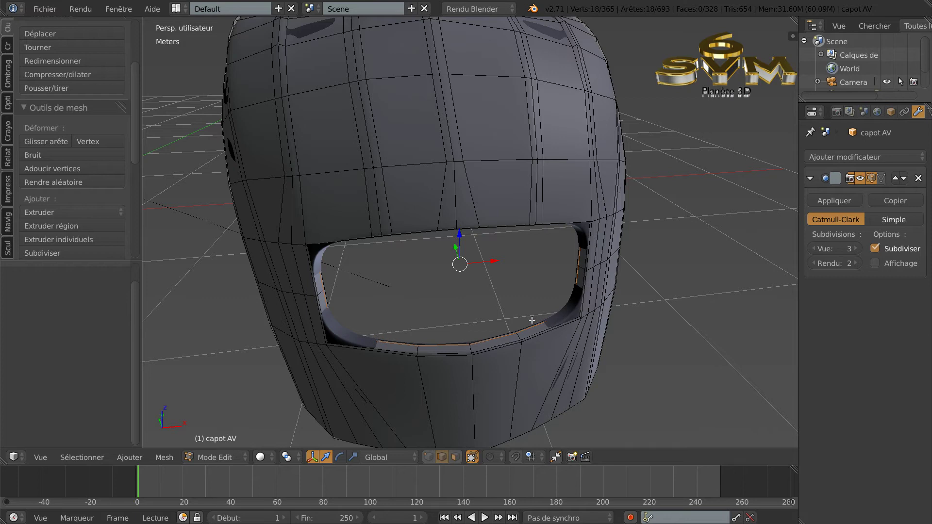
pyautogui.keyDown('alt'); pyautogui.keyDown('shift'); pyautogui.rightClick(531, 322); pyautogui.keyUp('shift'); pyautogui.keyUp('alt')
pyautogui.moveTo(590, 333); pyautogui.dragTo(582, 322, button='middle')
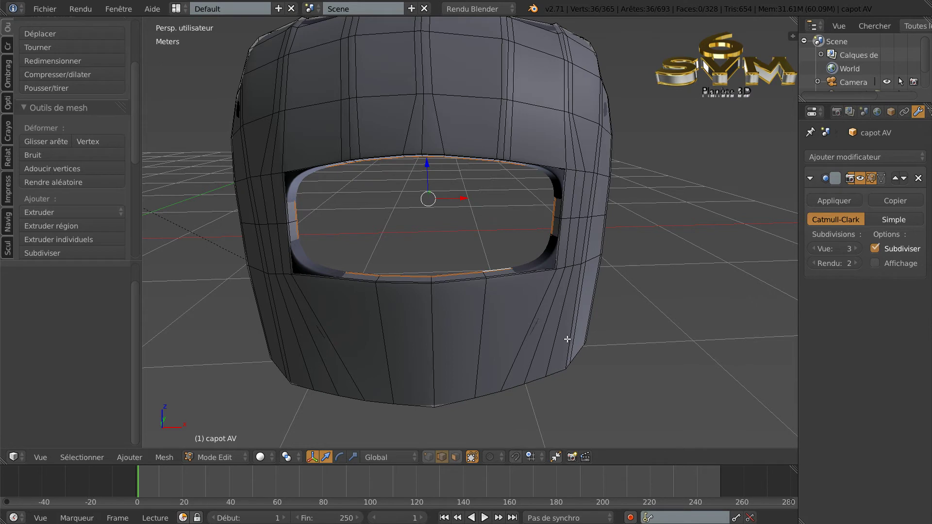
pyautogui.press('s')
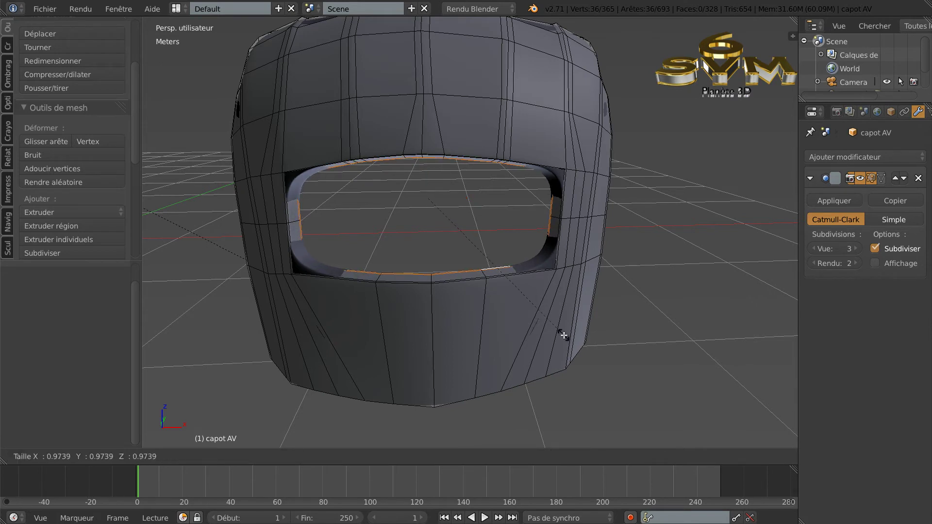
pyautogui.click(564, 335)
pyautogui.moveTo(558, 316); pyautogui.dragTo(570, 303, button='middle')
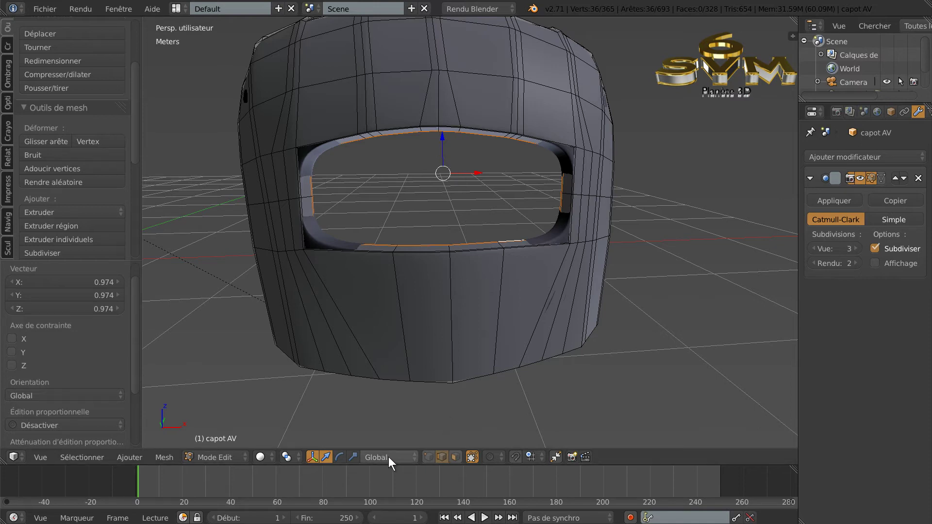
# Step: Scale the two inner rim loops by 1.027 along X and check the opening in object mode
pyautogui.click(353, 456)
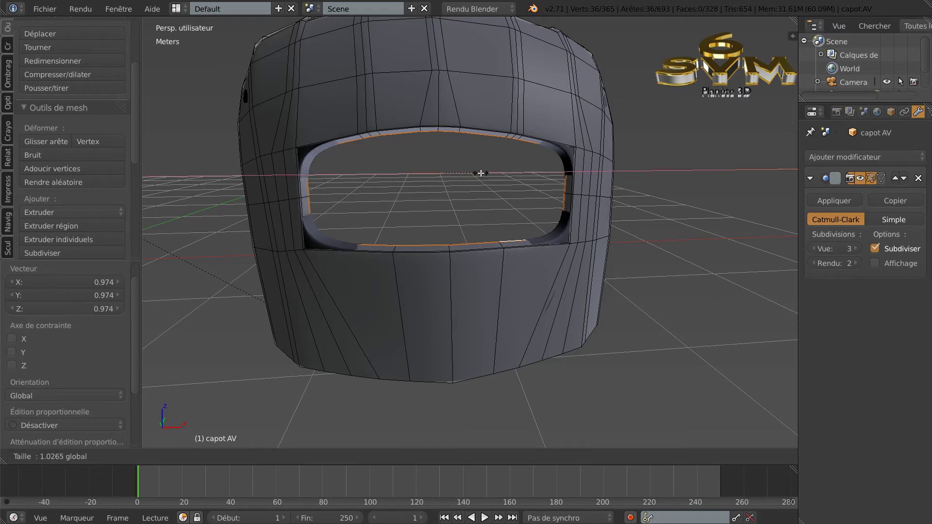
pyautogui.click(480, 172)
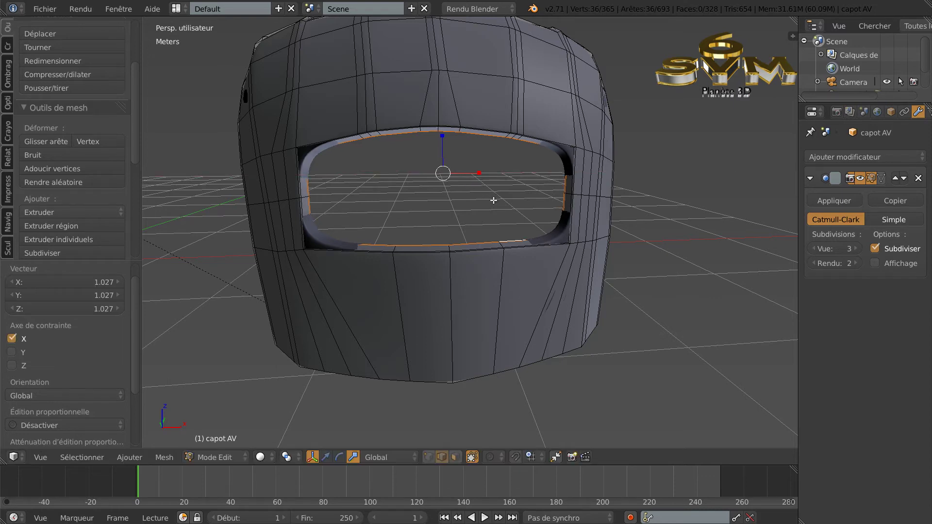
pyautogui.press('Tab')
pyautogui.moveTo(496, 208); pyautogui.dragTo(473, 226, button='middle')
pyautogui.scroll(3, 516, 234)
pyautogui.scroll(-3, 516, 243)
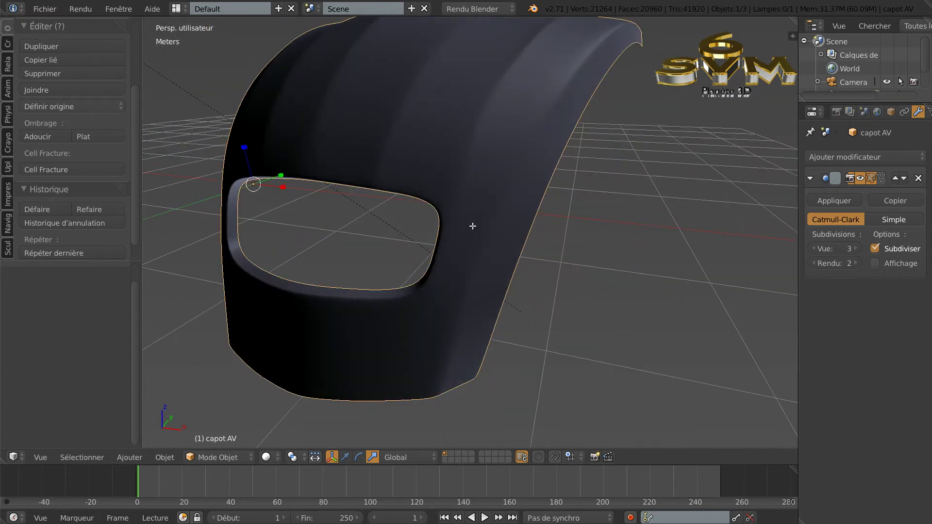
pyautogui.press('Tab')
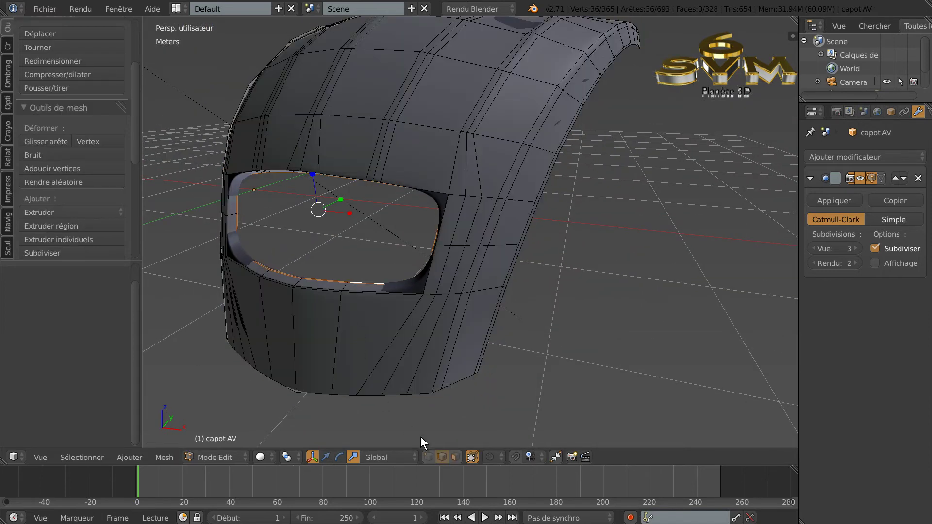
# Step: Move the two inner rim loops -5.36 mm along Y and inspect the smoothed hood in object mode
pyautogui.click(326, 457)
pyautogui.moveTo(375, 246); pyautogui.dragTo(370, 276, button='middle')
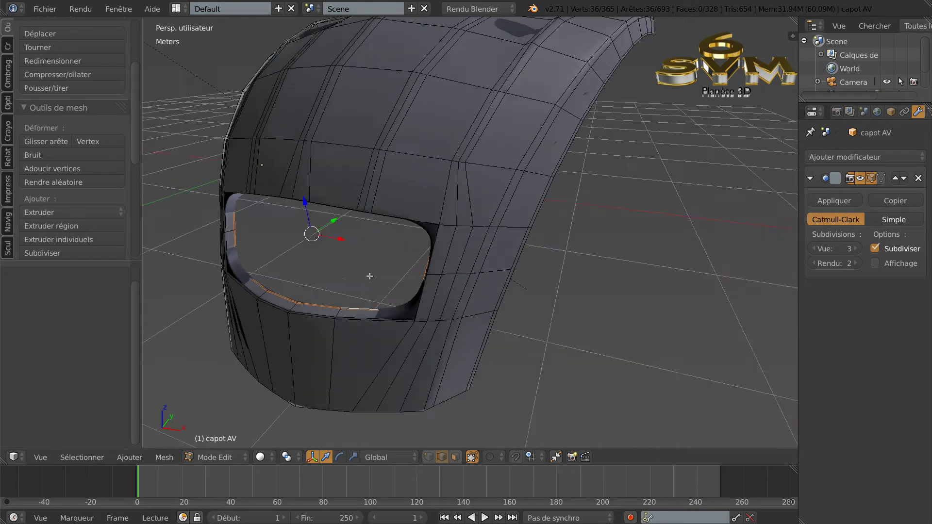
pyautogui.moveTo(325, 244); pyautogui.dragTo(327, 248)
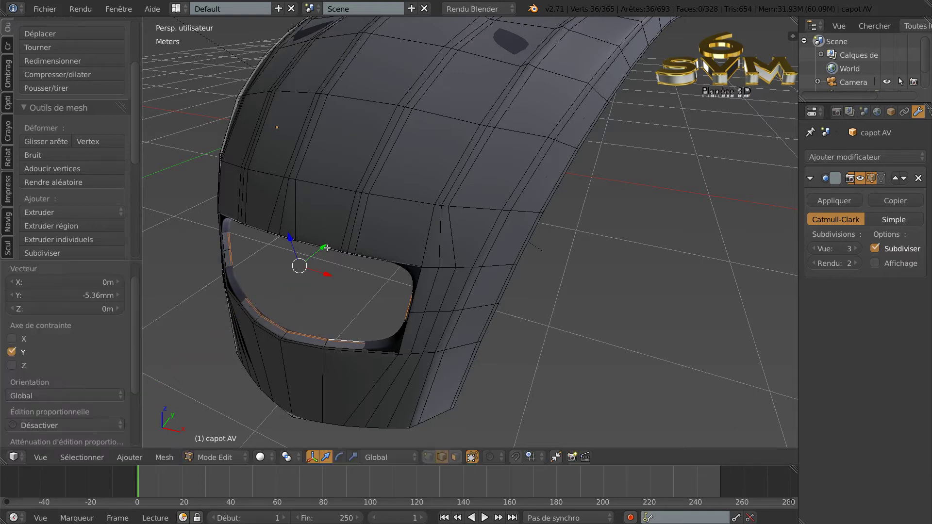
pyautogui.press('Tab')
pyautogui.moveTo(332, 245); pyautogui.dragTo(480, 236, button='middle')
pyautogui.scroll(-5, 409, 224)
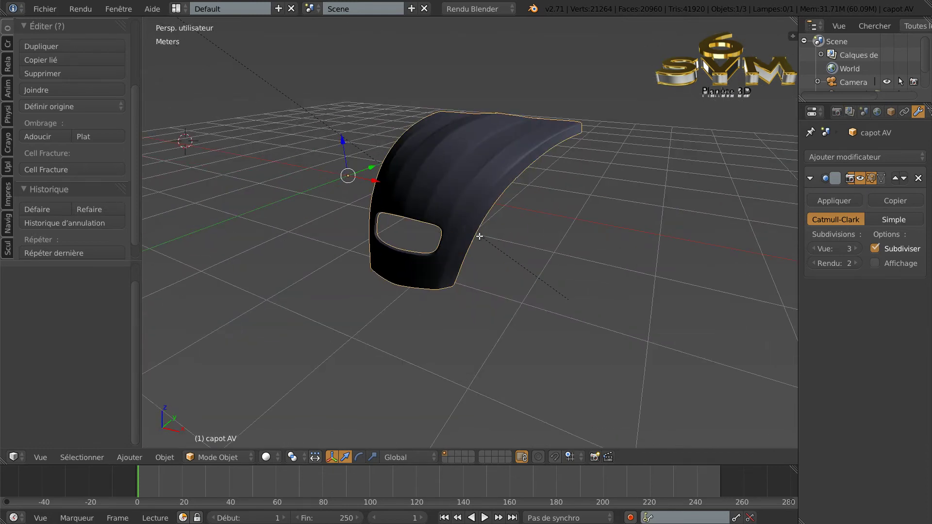
# Step: Deselect the whole hood mesh in Edit Mode and return to object mode to view the smoothed result
pyautogui.press('Tab')
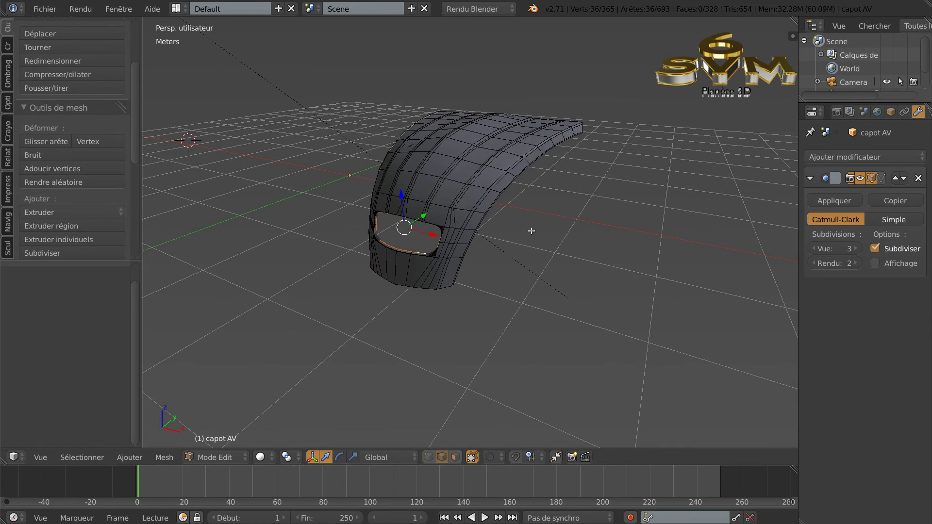
pyautogui.scroll(1, 530, 229)
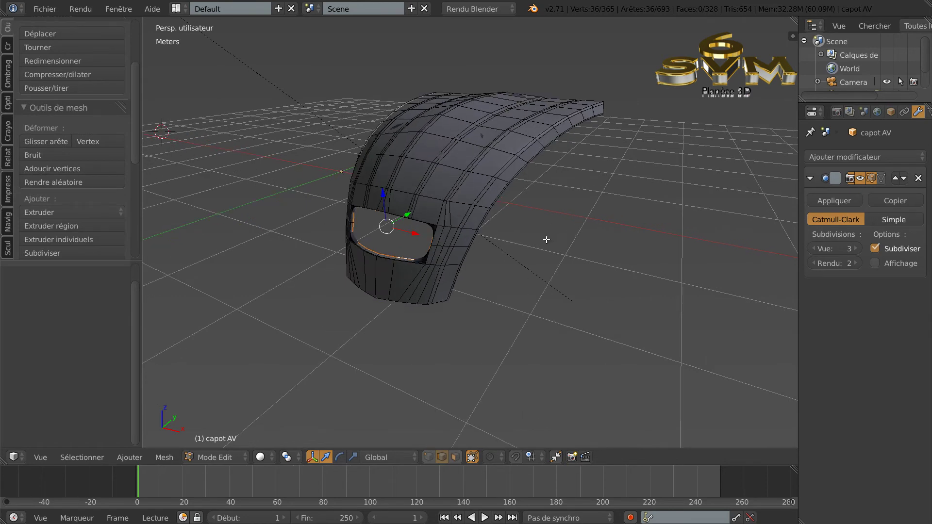
pyautogui.moveTo(506, 287); pyautogui.dragTo(531, 328, button='middle')
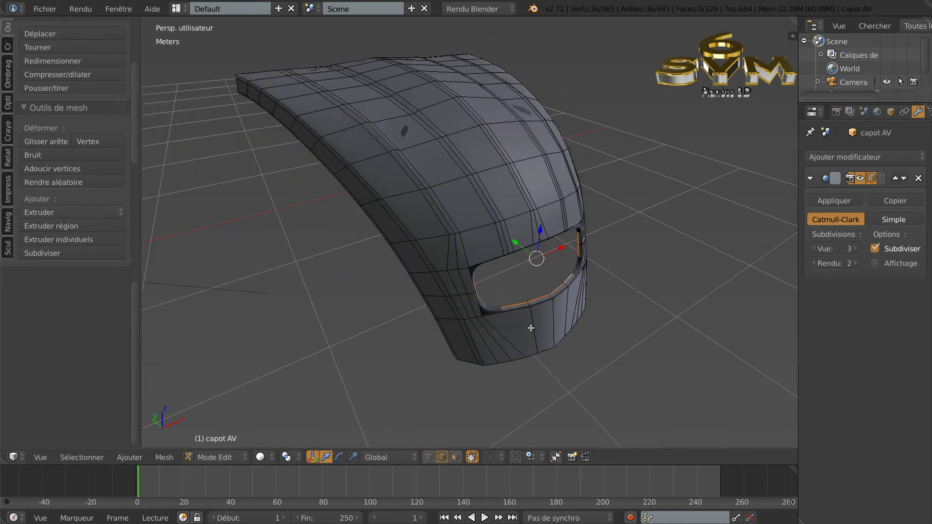
pyautogui.hotkey('shift', 'q')
pyautogui.press('a')
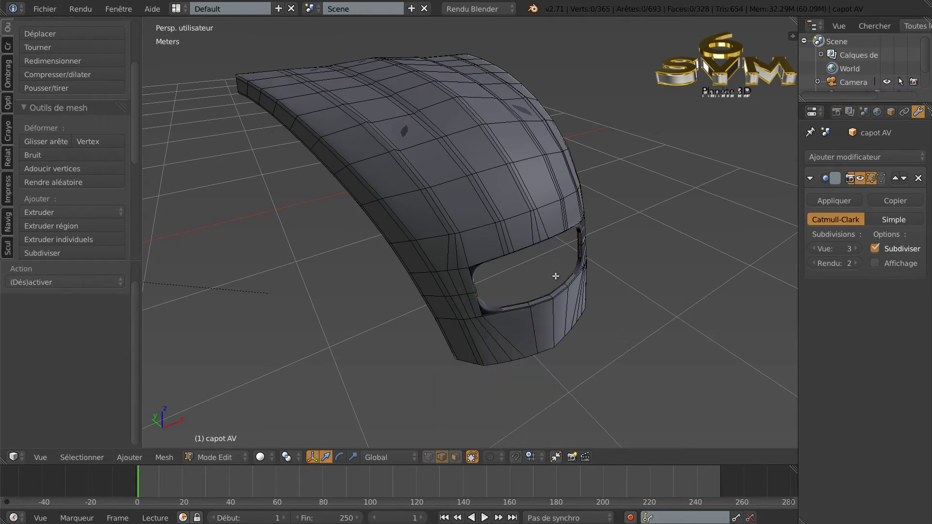
pyautogui.press('Tab')
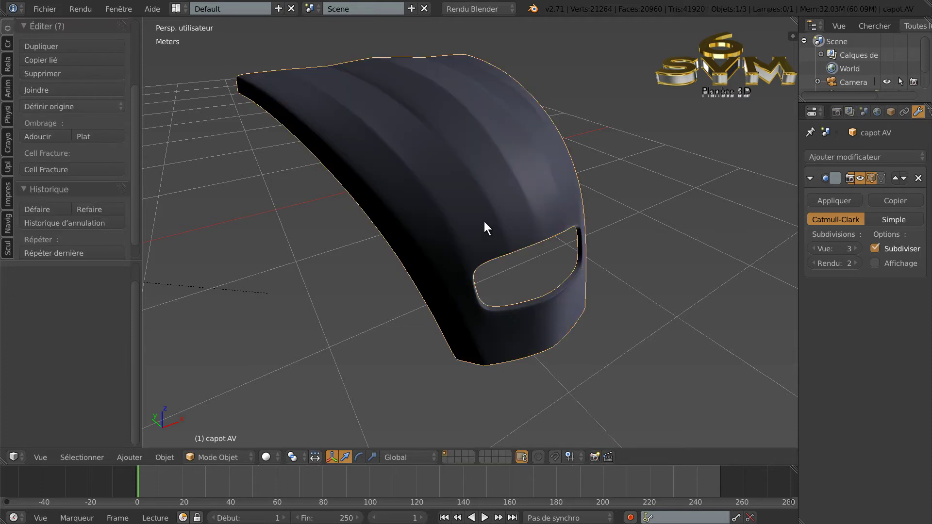
# Step: Widen the properties area, create a new material for the hood and make it shadeless (Sans ombrage)
pyautogui.moveTo(799, 323); pyautogui.dragTo(727, 325)
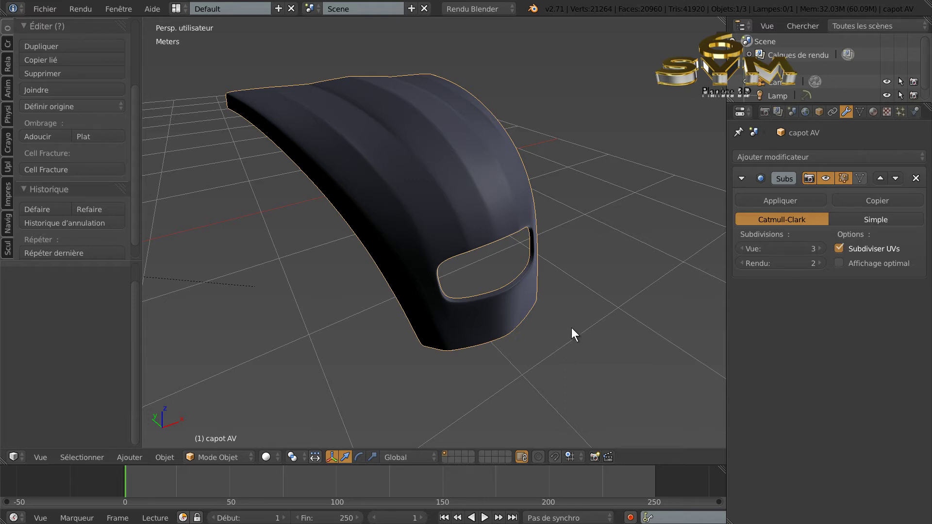
pyautogui.click(873, 111)
pyautogui.click(806, 204)
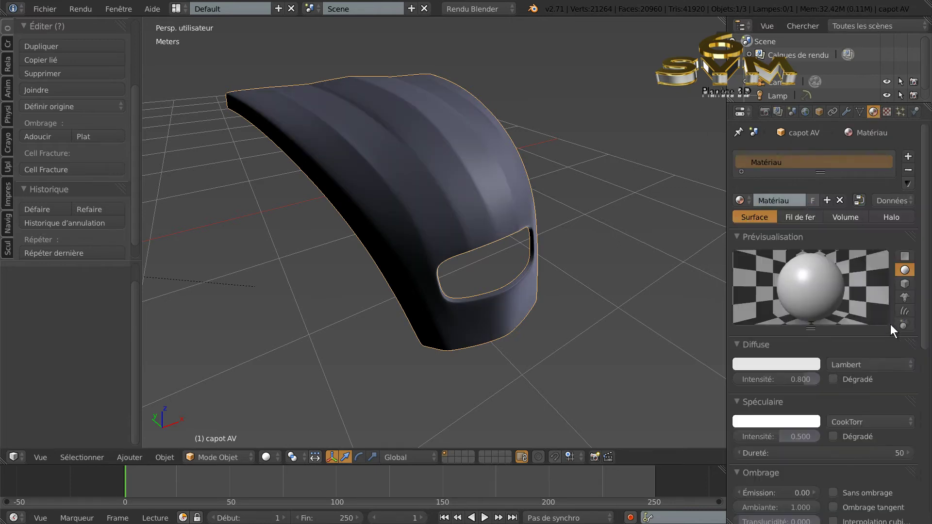
pyautogui.scroll(-5, 927, 279)
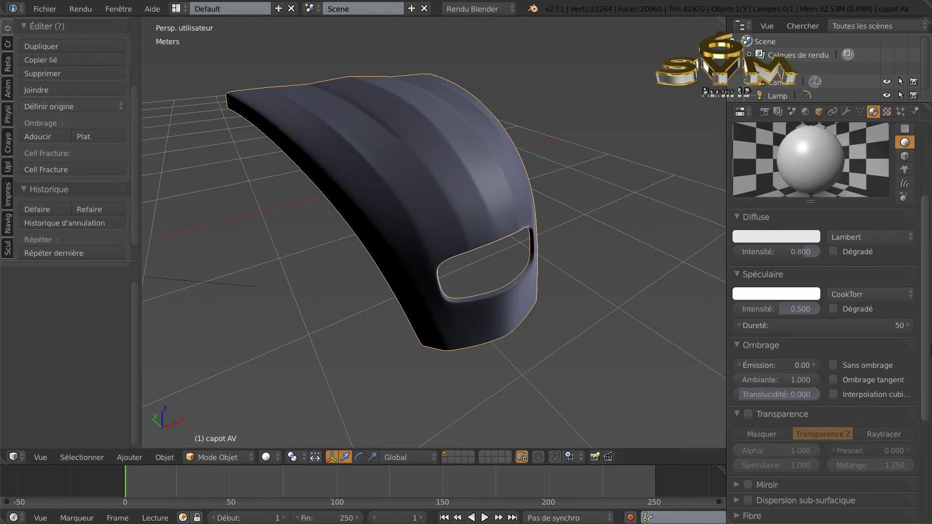
pyautogui.click(833, 365)
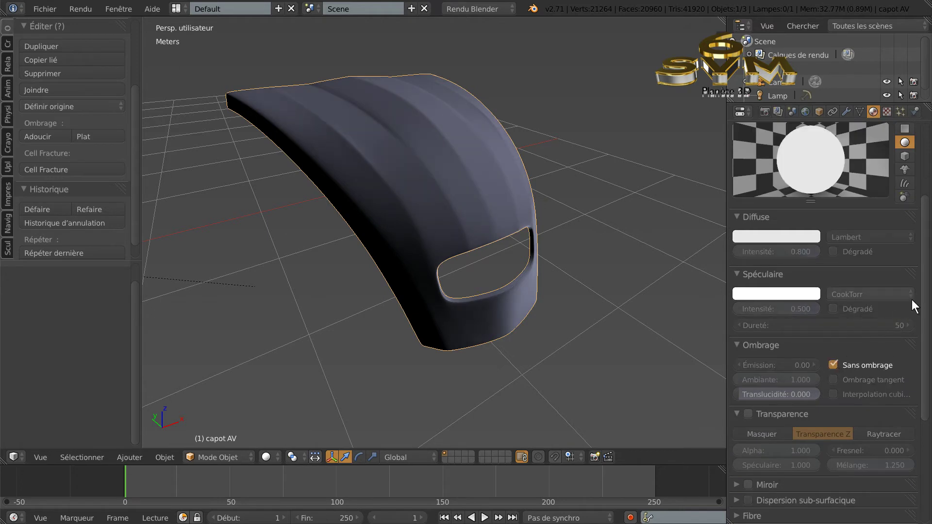
pyautogui.scroll(5, 912, 252)
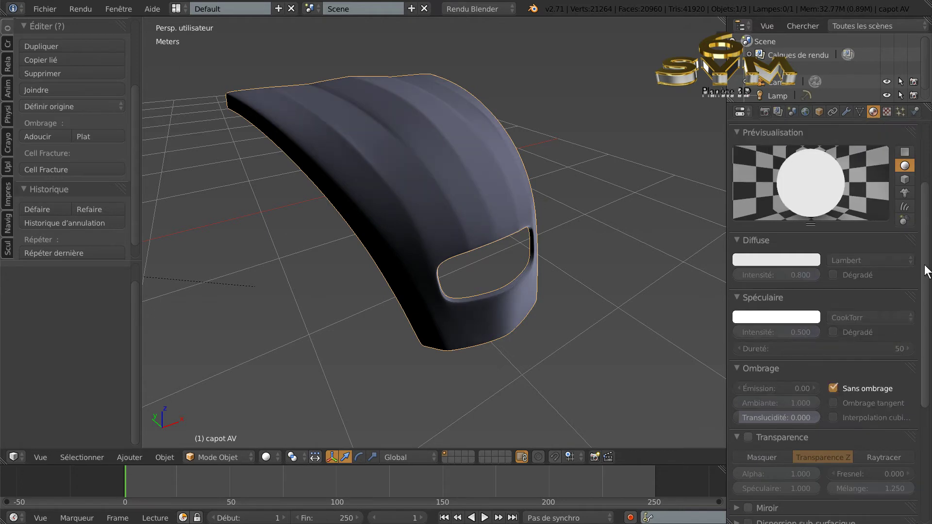
# Step: Add a new texture to the hood material and set its type to Image ou vidéo
pyautogui.click(886, 111)
pyautogui.click(866, 259)
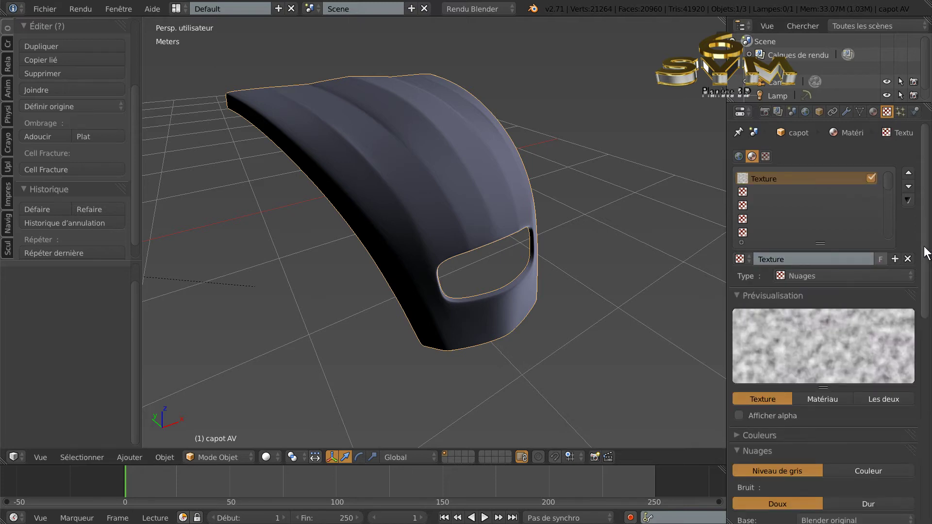
pyautogui.scroll(-2, 924, 262)
pyautogui.click(843, 235)
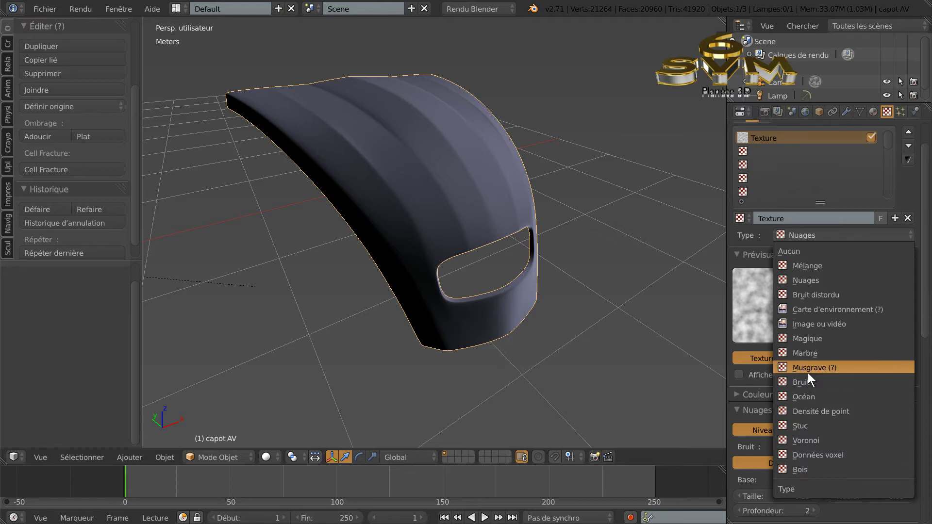
pyautogui.click(812, 324)
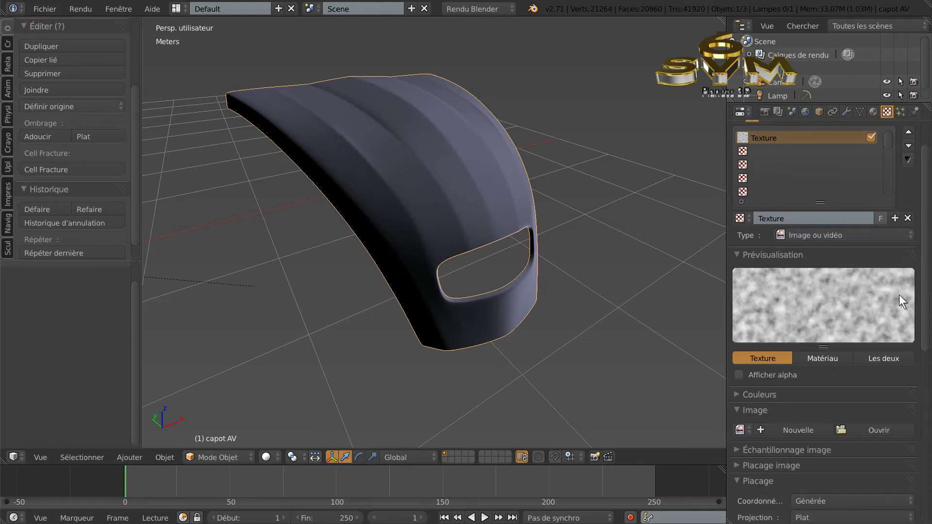
# Step: Load the image matcap carosserie 2cv 3.png from the 2cv texture folder into the hood's texture
pyautogui.moveTo(928, 277); pyautogui.dragTo(928, 315)
pyautogui.click(880, 355)
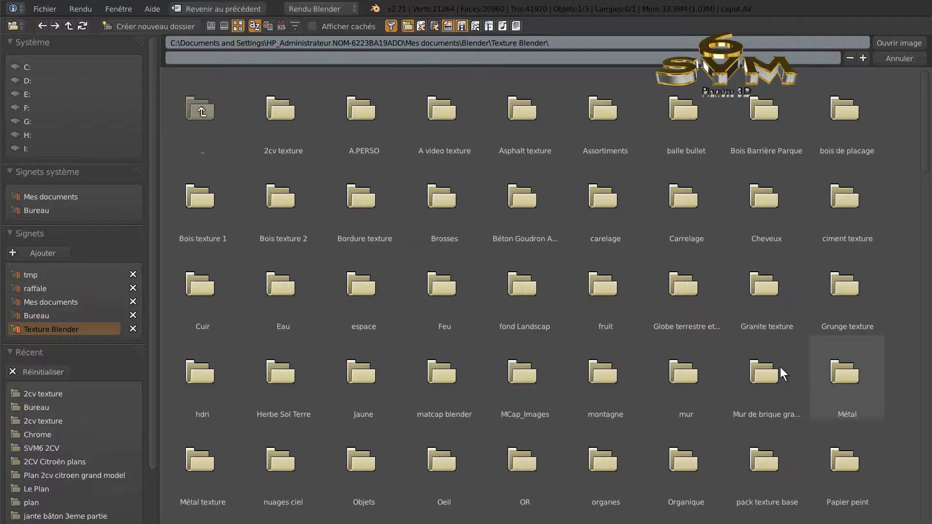
pyautogui.click(280, 119)
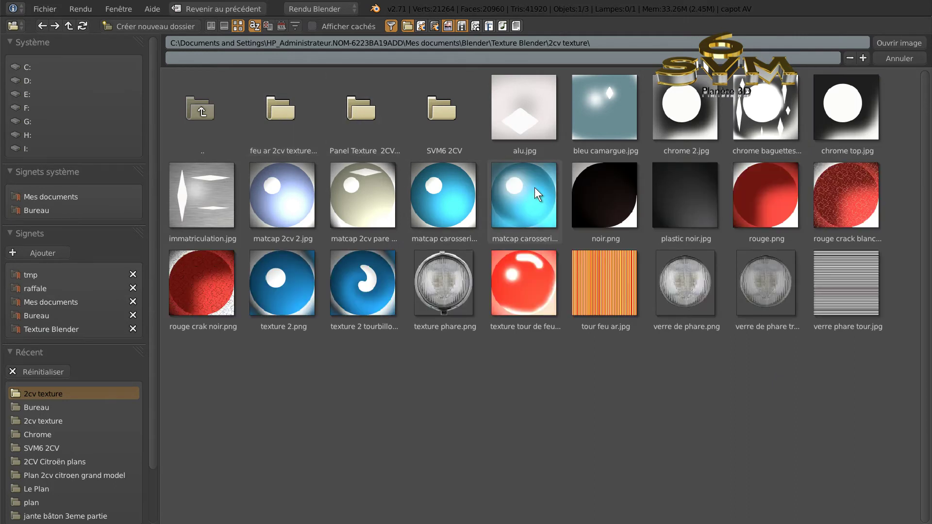
pyautogui.click(538, 194)
pyautogui.click(898, 44)
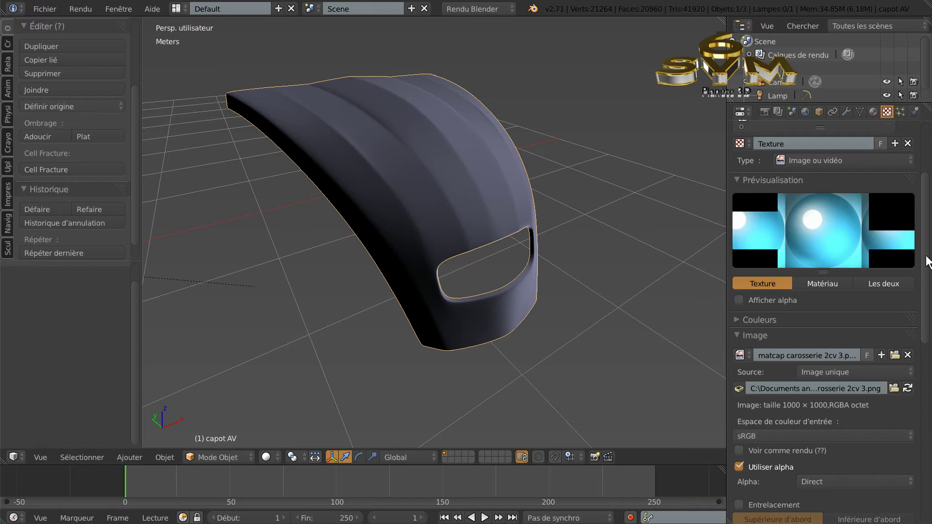
# Step: Set the hood texture's mapping coordinates to Réflexion
pyautogui.scroll(-3, 928, 286)
pyautogui.scroll(1, 852, 191)
pyautogui.scroll(-2, 929, 313)
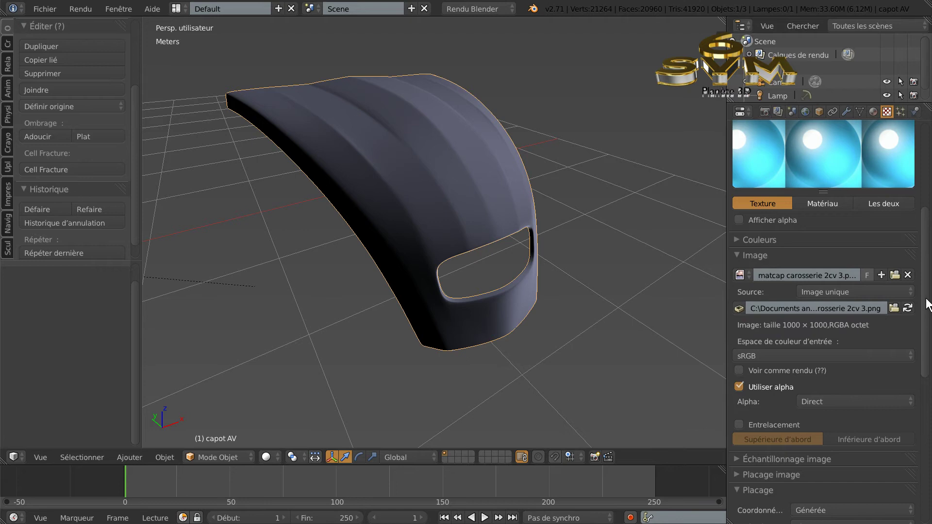
pyautogui.scroll(-5, 928, 325)
pyautogui.scroll(-1, 928, 335)
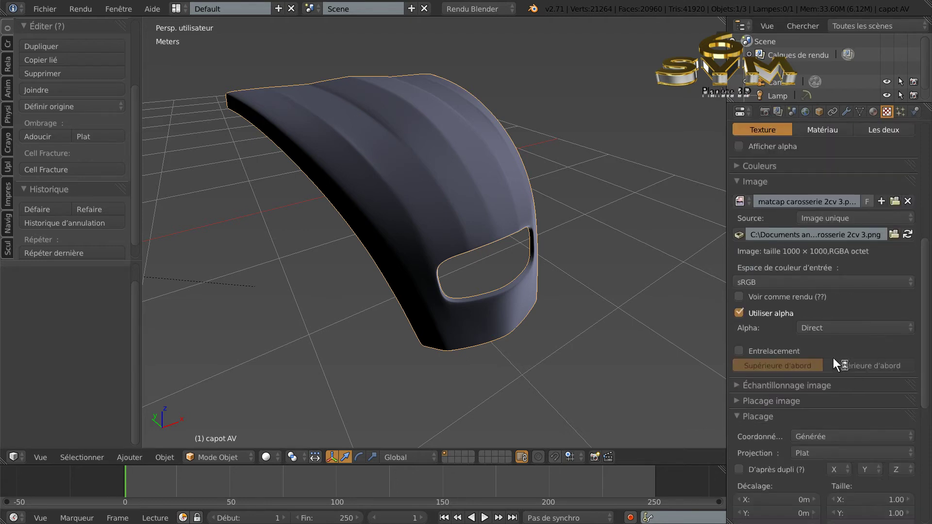
pyautogui.click(824, 435)
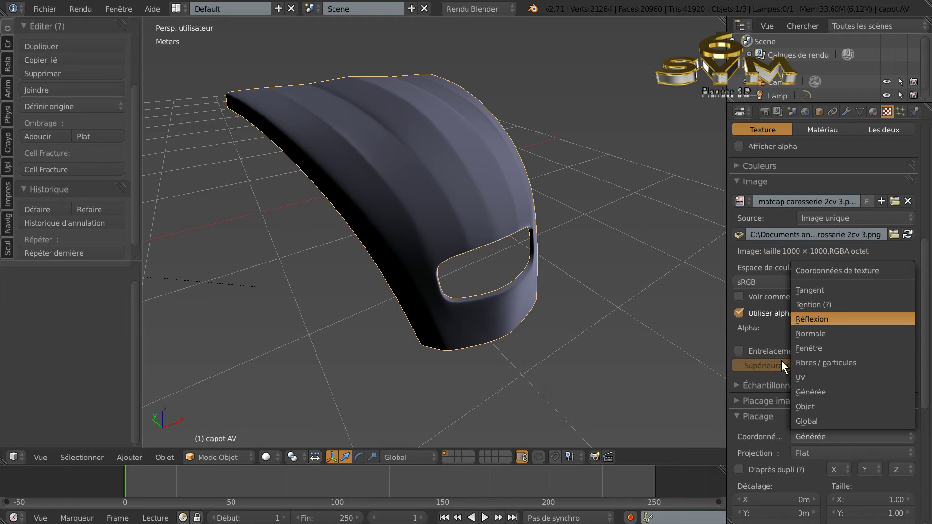
pyautogui.click(829, 318)
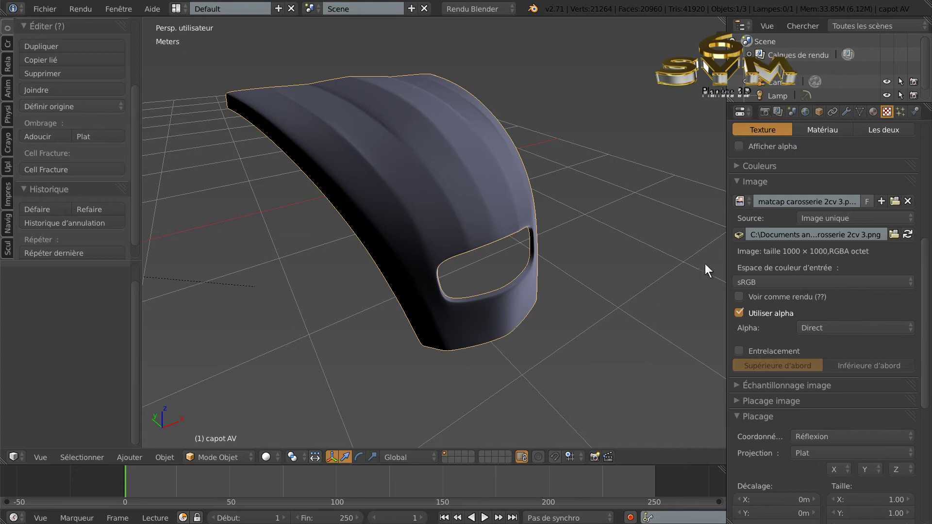
# Step: Pack the matcap image into the file and narrow the properties area to widen the 3D view
pyautogui.click(738, 235)
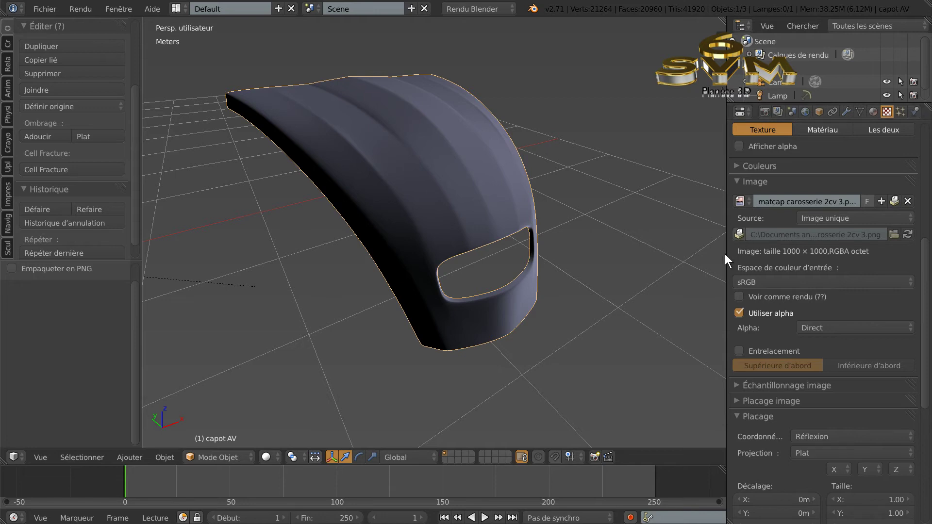
pyautogui.moveTo(727, 254); pyautogui.dragTo(740, 255)
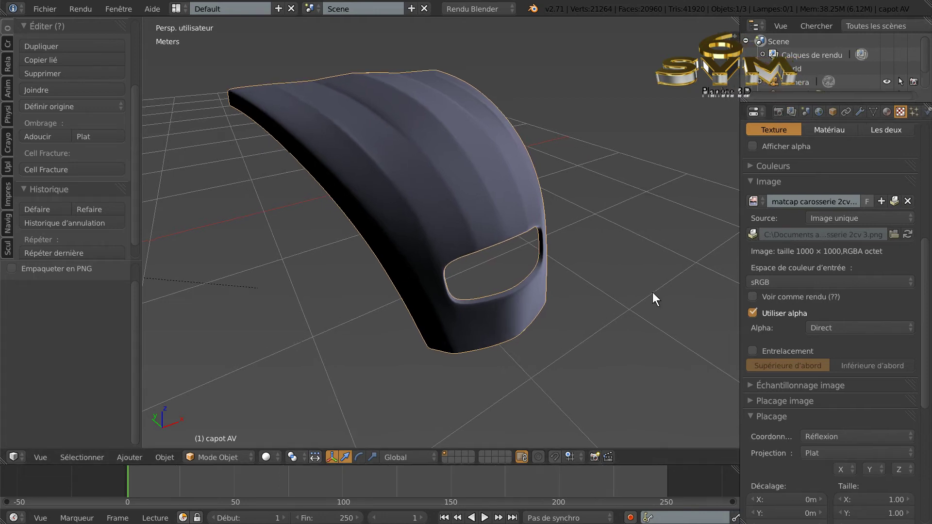
pyautogui.moveTo(627, 310); pyautogui.dragTo(621, 307, button='middle')
pyautogui.scroll(-3, 706, 250)
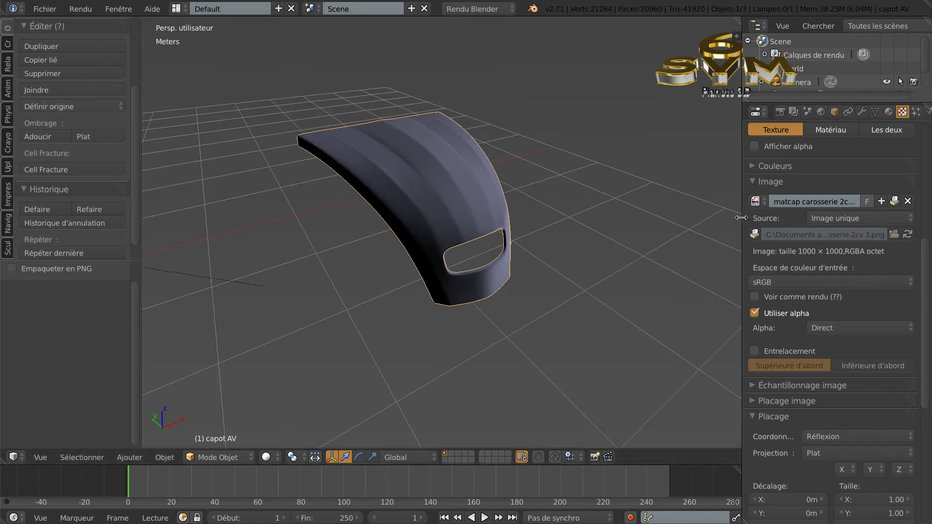
pyautogui.moveTo(740, 220); pyautogui.dragTo(804, 219)
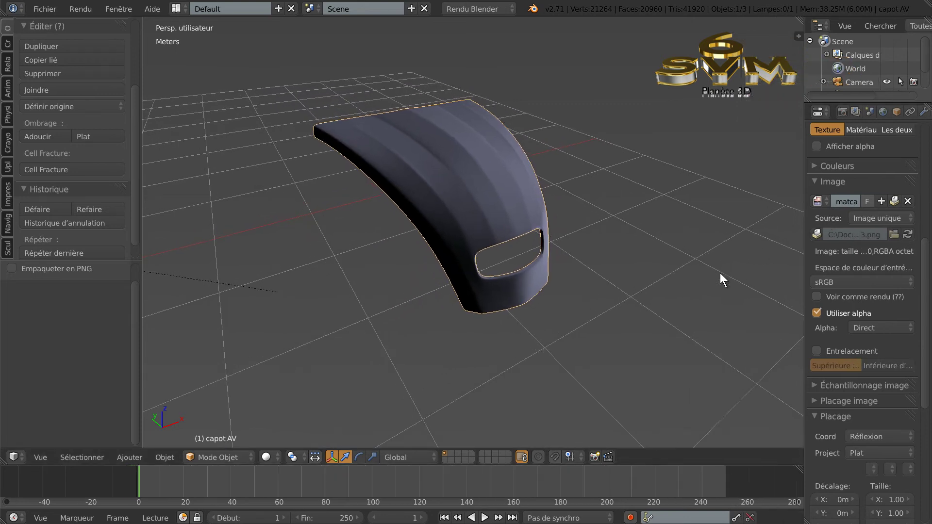
pyautogui.scroll(2, 696, 295)
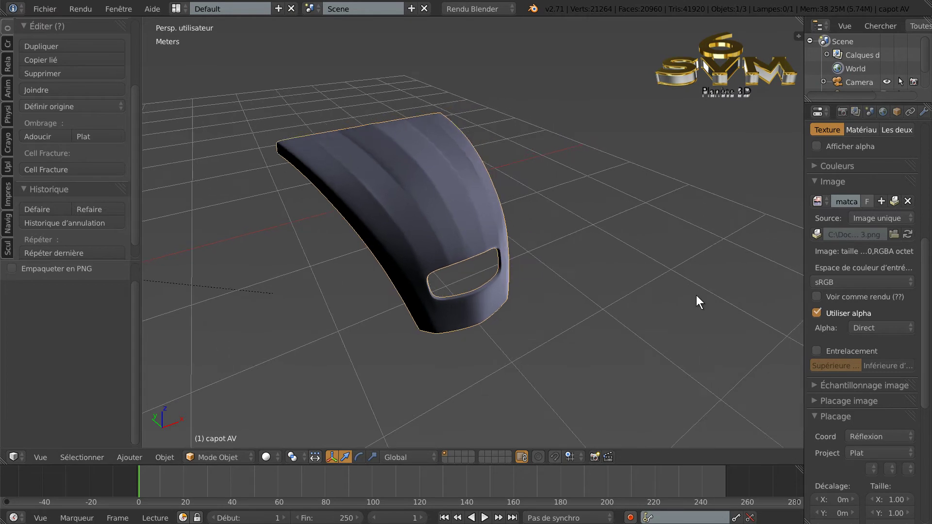
pyautogui.scroll(2, 591, 296)
pyautogui.scroll(-2, 591, 287)
pyautogui.moveTo(593, 282); pyautogui.dragTo(582, 299, button='middle')
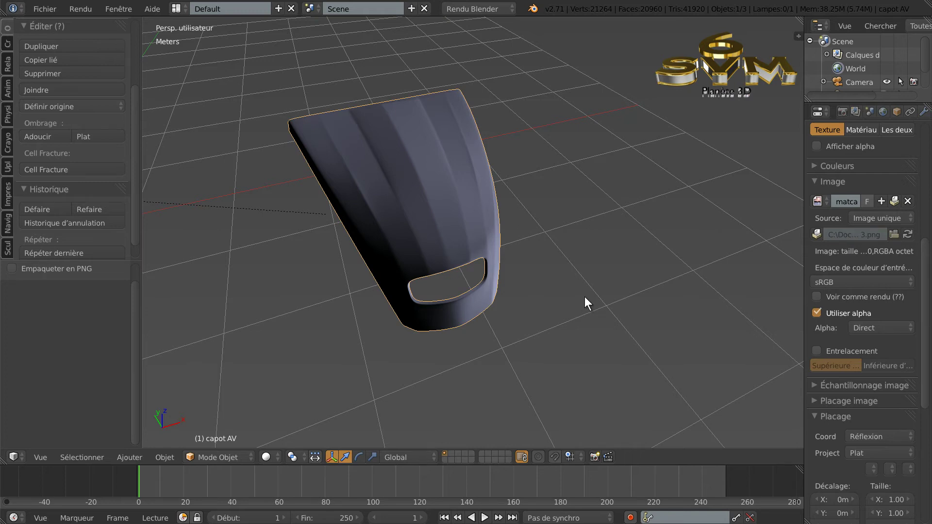
pyautogui.press('KP_0')
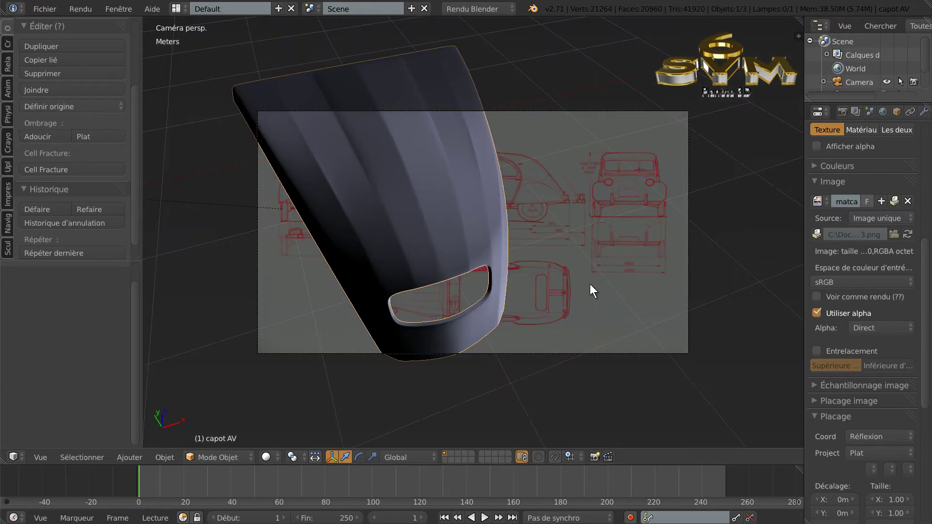
# Step: Align the camera to a three-quarter front view of the hood and shift it by about -16.3, 16.6, 10.7 cm to frame the hood
pyautogui.moveTo(589, 279)
pyautogui.mouseDown(button='middle')
pyautogui.moveTo(580, 263)
pyautogui.moveTo(607, 251)
pyautogui.moveTo(572, 281)
pyautogui.mouseUp(button='middle')
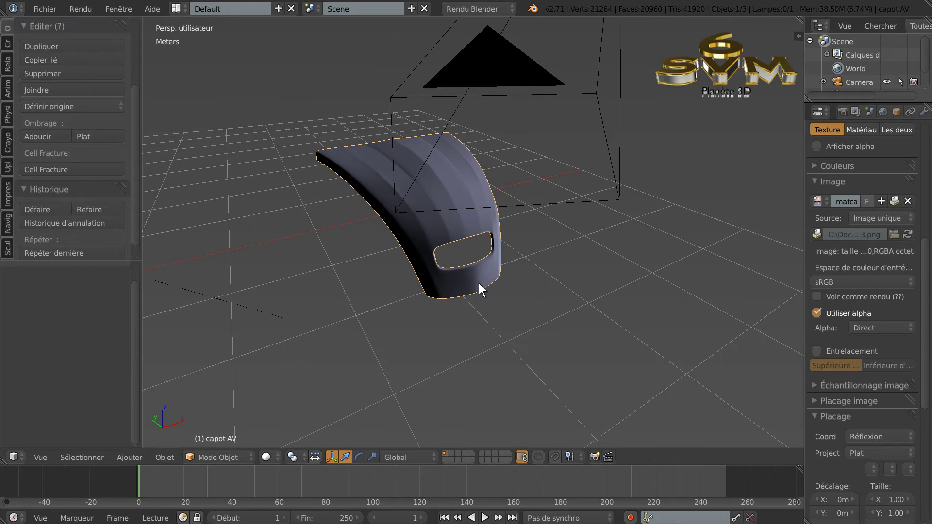
pyautogui.press('KP_0')
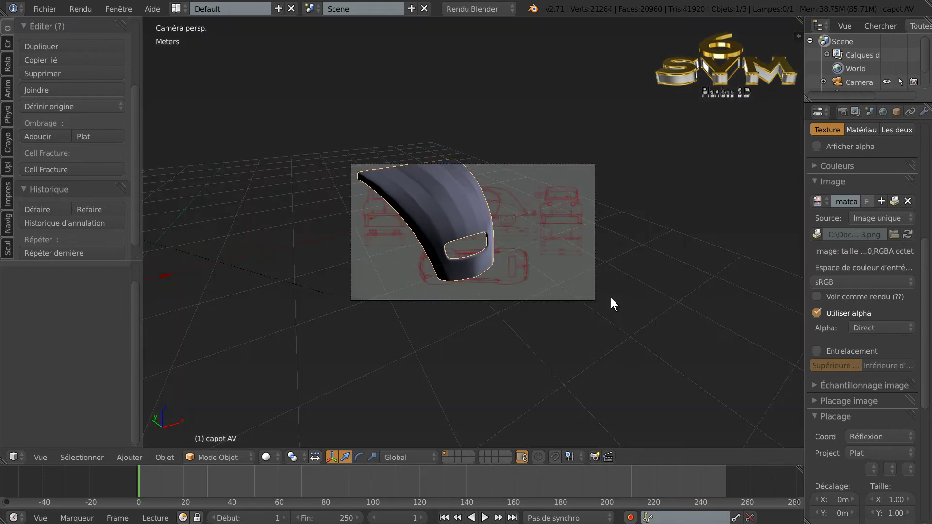
pyautogui.scroll(2, 537, 278)
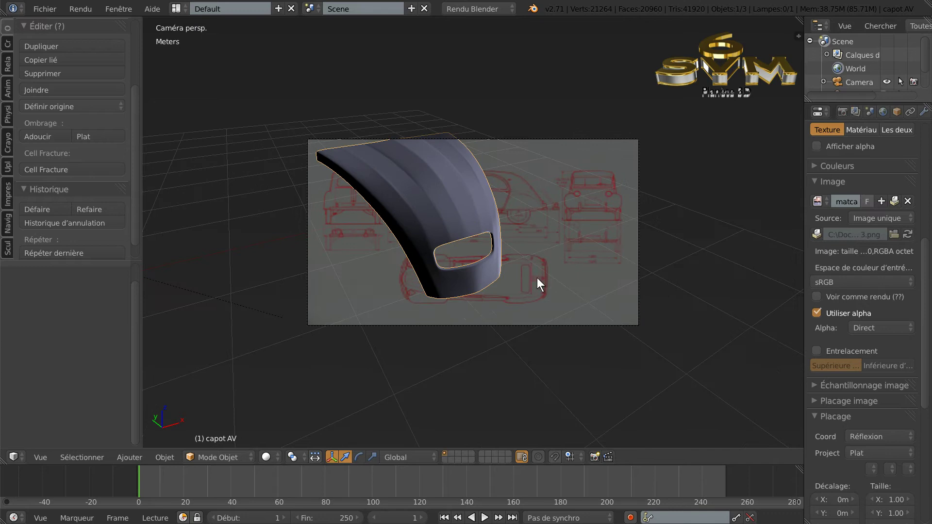
pyautogui.rightClick(560, 325)
pyautogui.press('g')
pyautogui.click(546, 318)
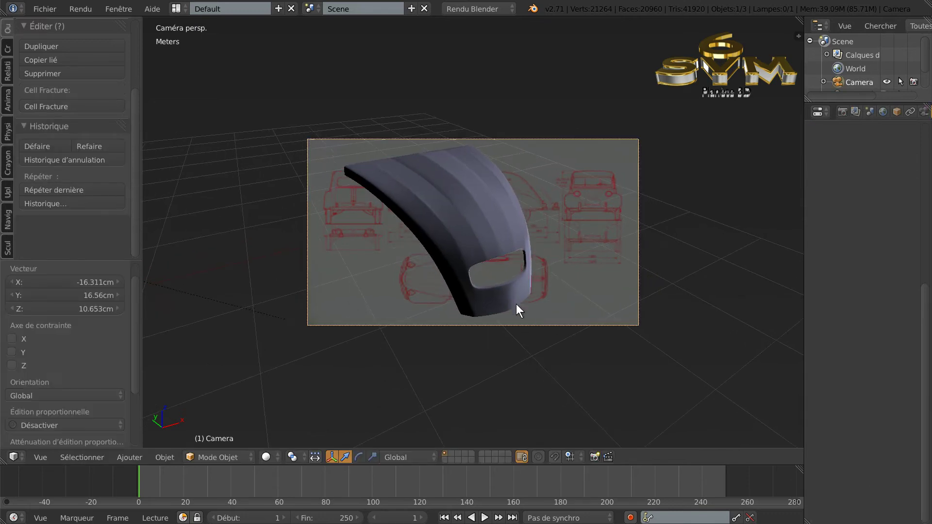
# Step: Render the hood through the camera, examine the reflections around the front opening, and leave the render and camera view
pyautogui.press('F12')
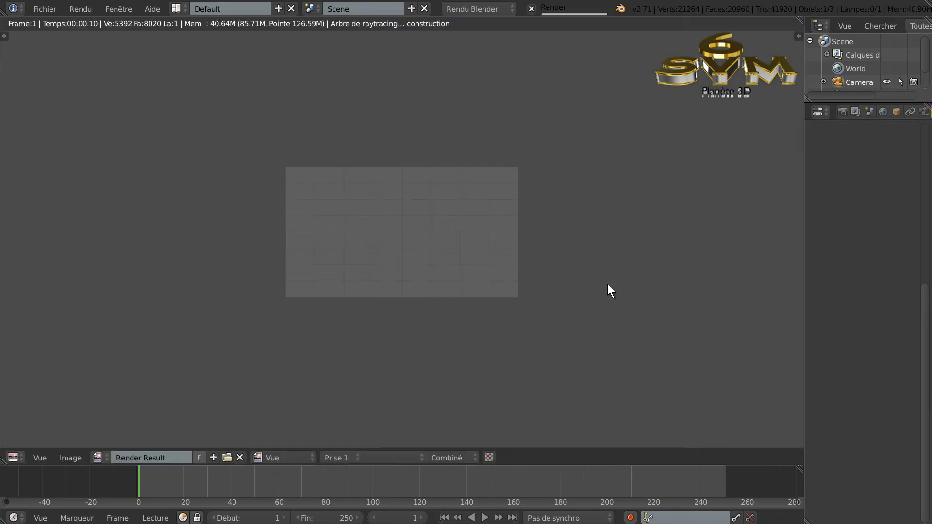
pyautogui.scroll(4, 639, 295)
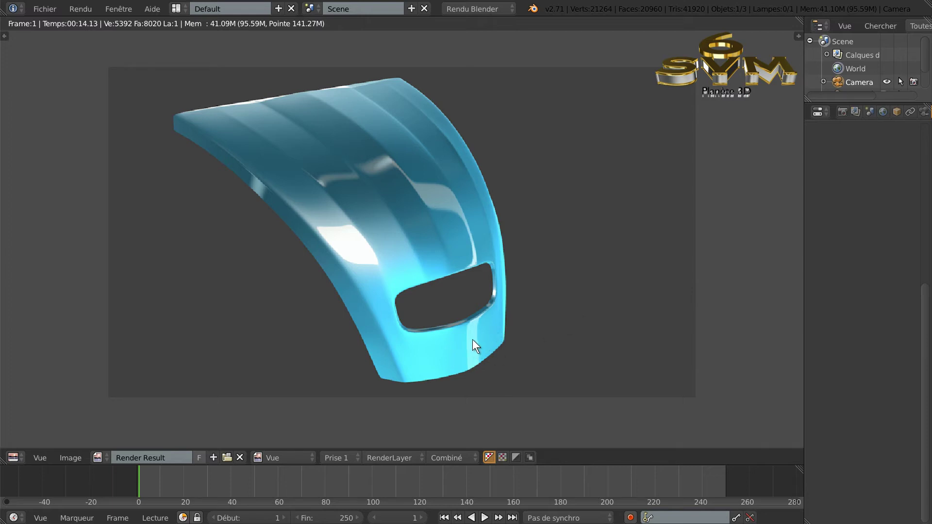
pyautogui.press('Escape')
pyautogui.press('KP_0')
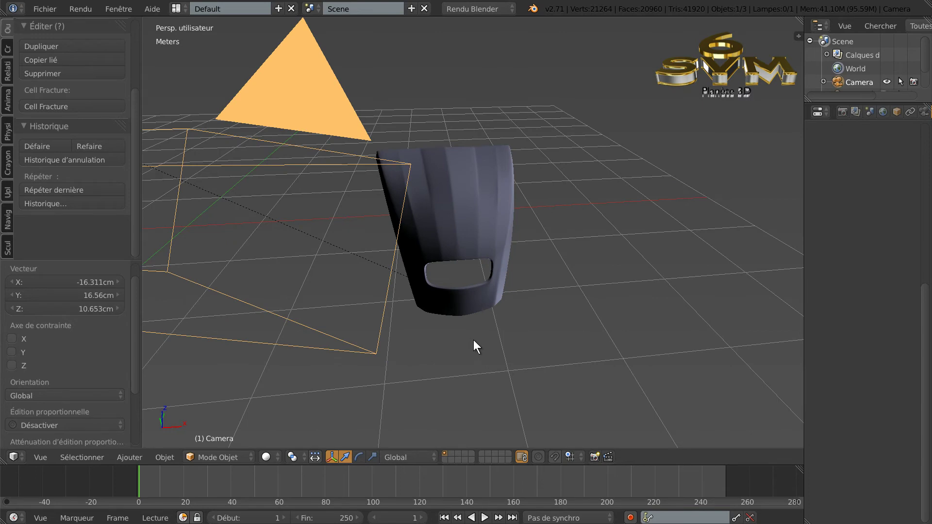
# Step: Add a loop cut on each side of the hood's centre edge below the front opening, slid by about 0.286 and 0.227
pyautogui.rightClick(481, 236)
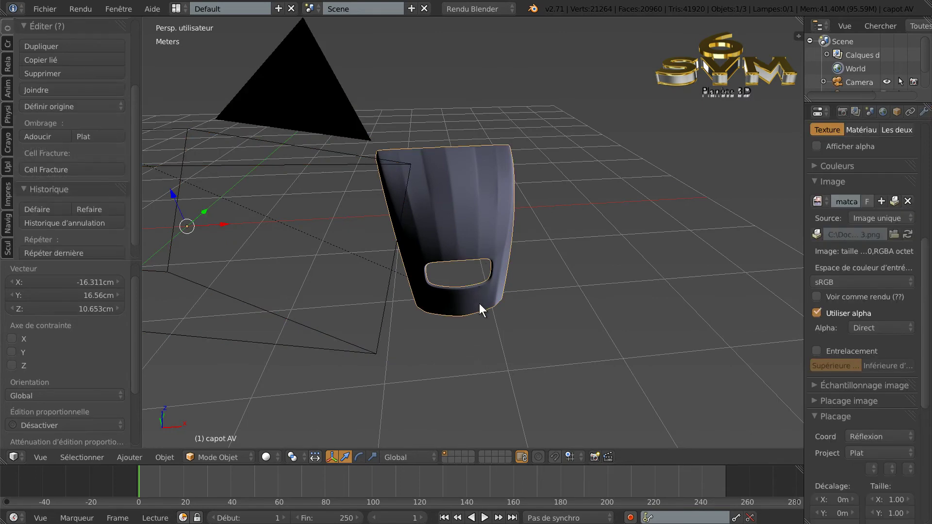
pyautogui.press('Tab')
pyautogui.press('KP_Decimal')
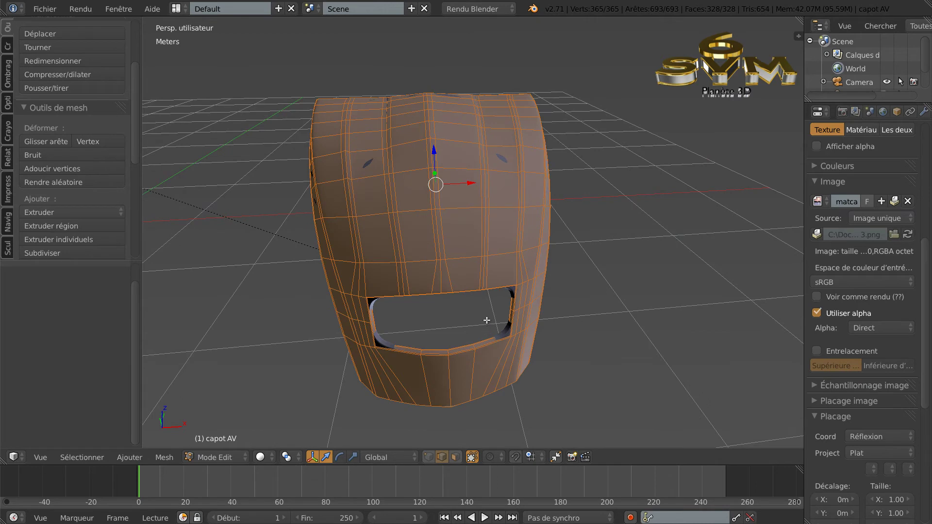
pyautogui.moveTo(488, 318); pyautogui.dragTo(485, 302, button='middle')
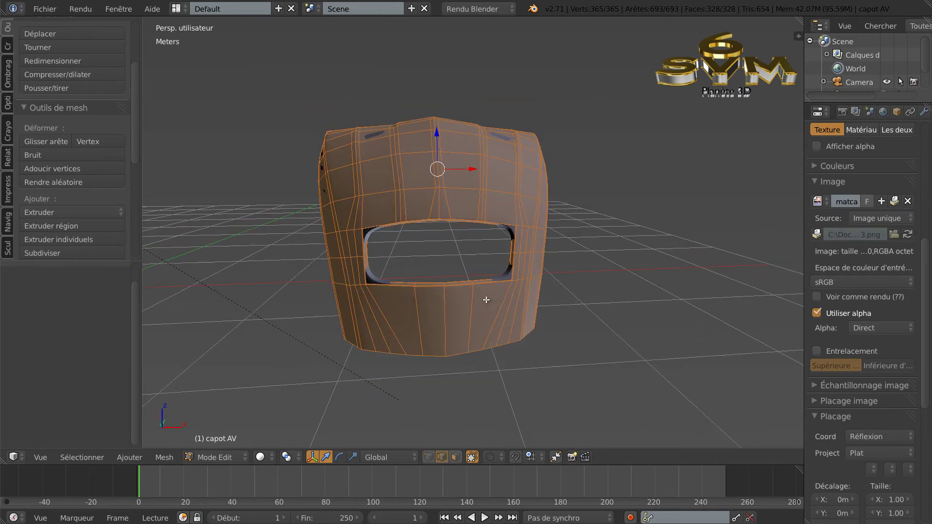
pyautogui.hotkey('ctrl', 'r')
pyautogui.click(459, 293)
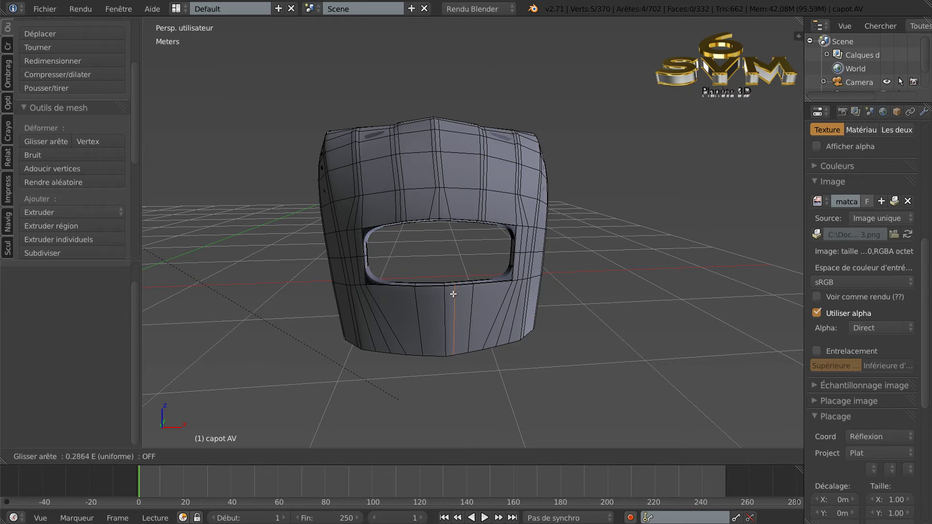
pyautogui.click(453, 293)
pyautogui.hotkey('ctrl', 'r')
pyautogui.click(432, 290)
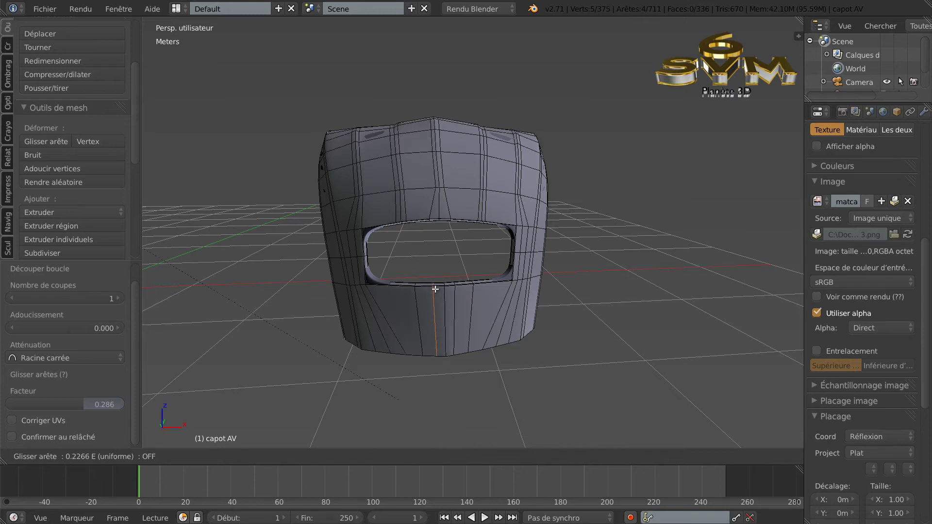
pyautogui.click(435, 289)
# Step: View the smoothed hood in object mode and compare its front crease with the reference photo of the real hood
pyautogui.press('Tab')
pyautogui.moveTo(444, 290)
pyautogui.mouseDown(button='middle')
pyautogui.moveTo(508, 343)
pyautogui.moveTo(502, 319)
pyautogui.moveTo(494, 316)
pyautogui.moveTo(537, 361)
pyautogui.moveTo(511, 356)
pyautogui.moveTo(539, 368)
pyautogui.moveTo(470, 367)
pyautogui.moveTo(464, 357)
pyautogui.moveTo(442, 371)
pyautogui.moveTo(483, 395)
pyautogui.mouseUp(button='middle')
pyautogui.scroll(2, 490, 326)
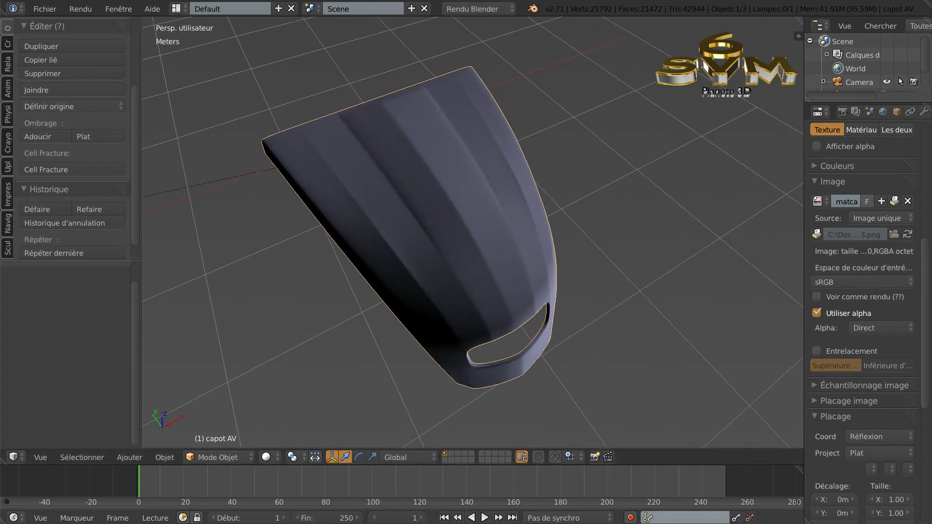
pyautogui.click(626, 522)
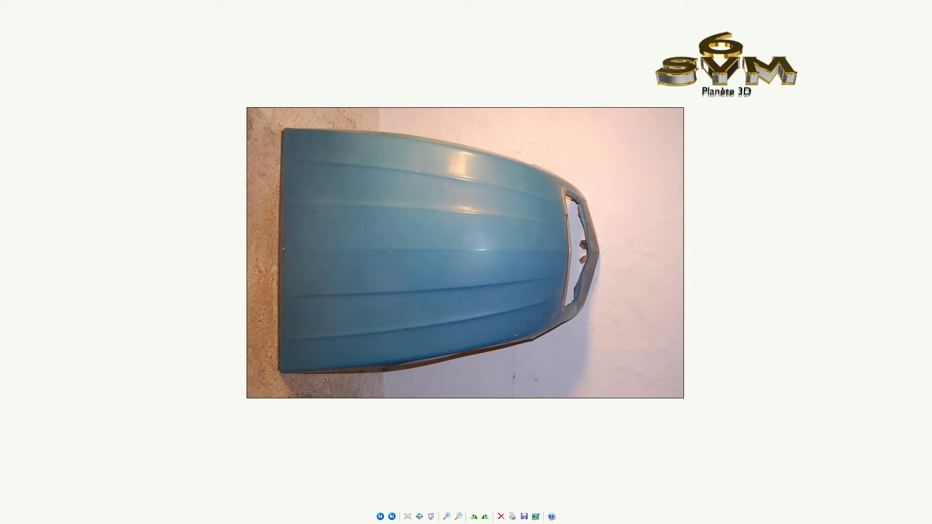
pyautogui.click(701, 518)
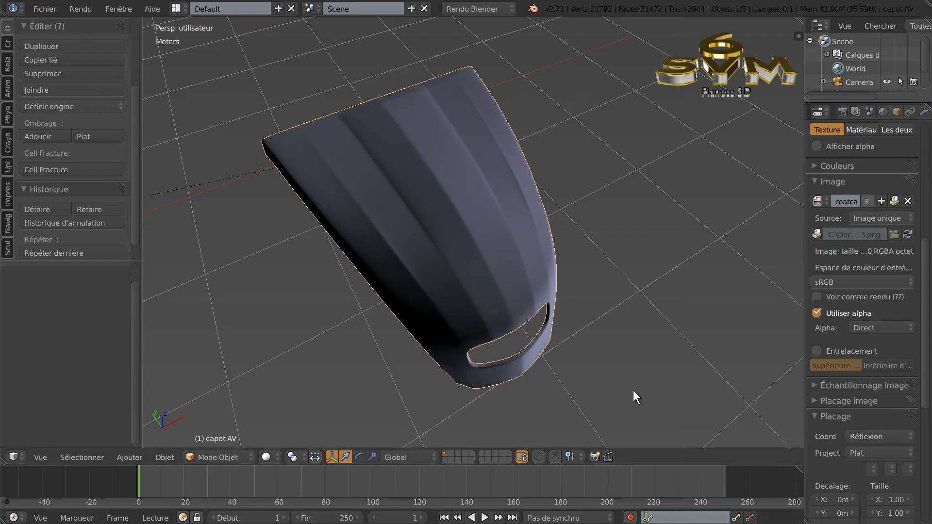
pyautogui.moveTo(605, 380); pyautogui.dragTo(564, 363, button='middle')
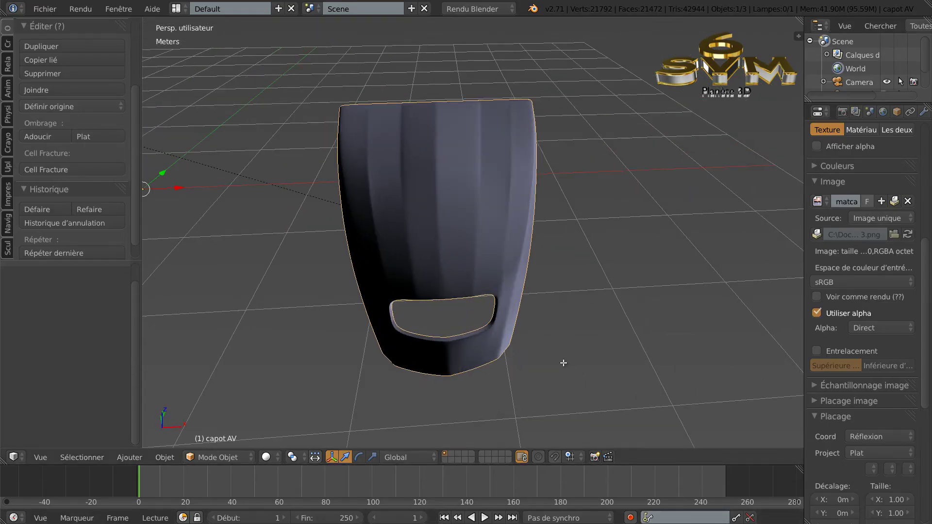
# Step: Slide the two new edge loops closer to the hood's centre edge, by factors 0.259 and 0.110
pyautogui.press('Tab')
pyautogui.moveTo(504, 391); pyautogui.dragTo(500, 366, button='middle')
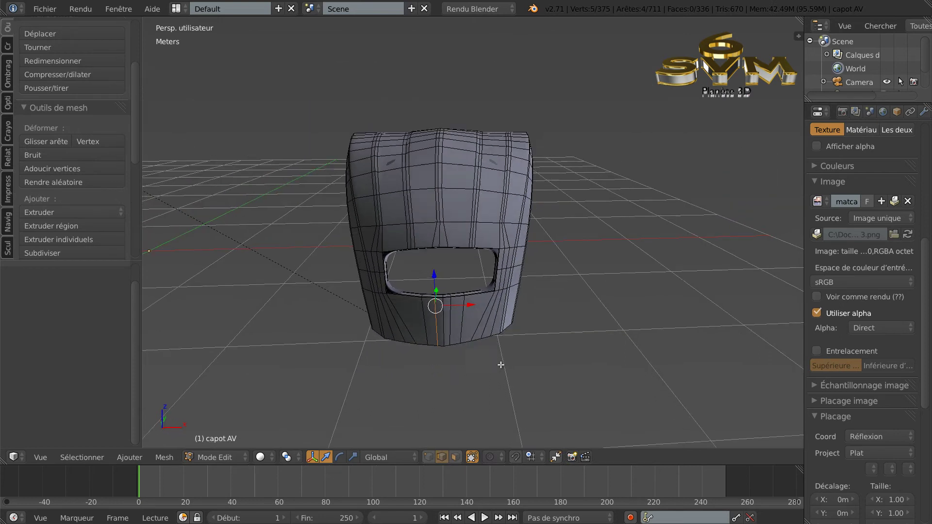
pyautogui.scroll(1, 460, 377)
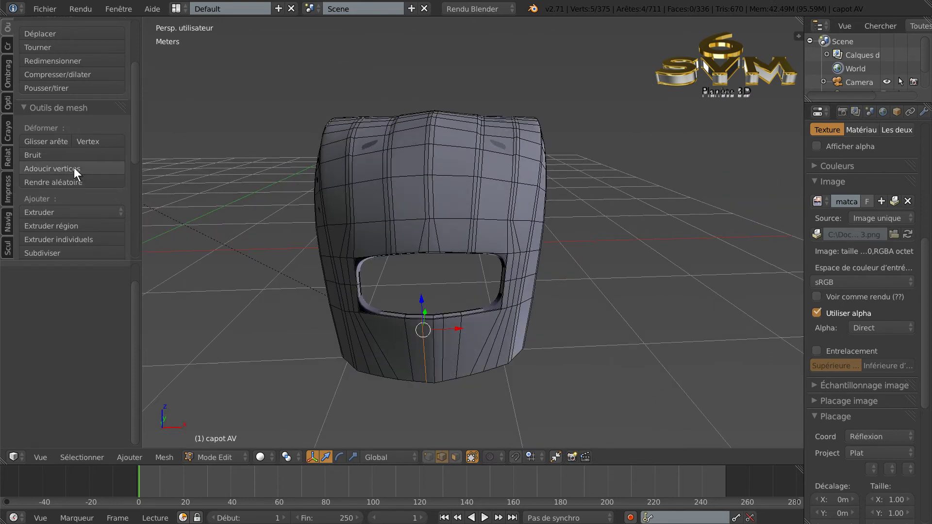
pyautogui.click(61, 141)
pyautogui.click(63, 140)
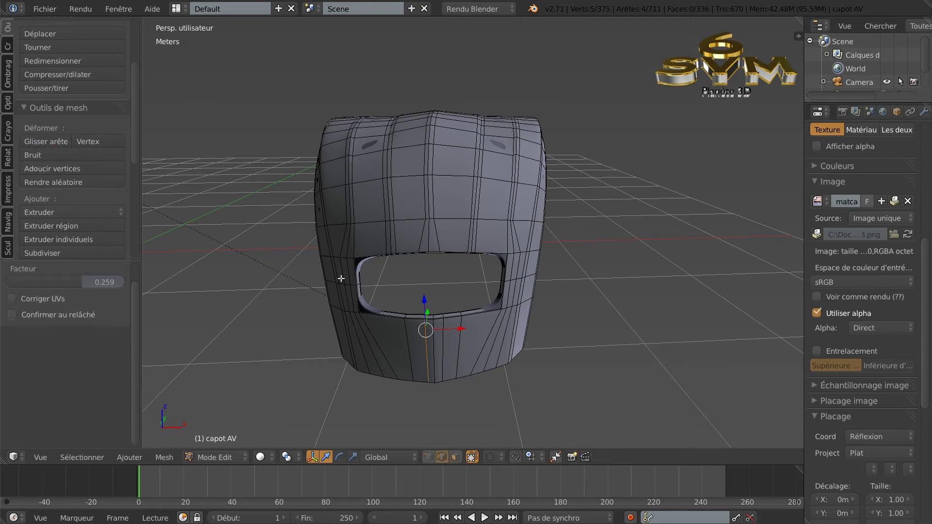
pyautogui.keyDown('alt'); pyautogui.rightClick(443, 342); pyautogui.keyUp('alt')
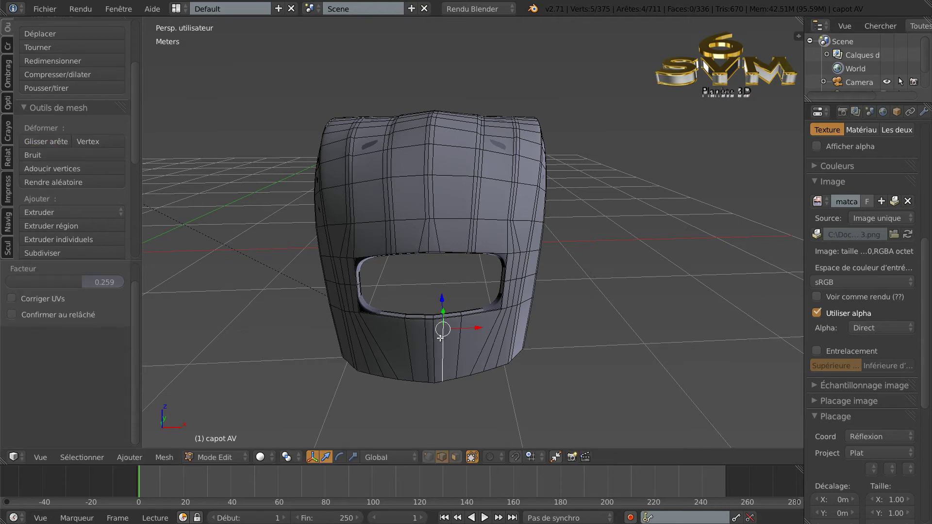
pyautogui.click(43, 140)
pyautogui.click(41, 141)
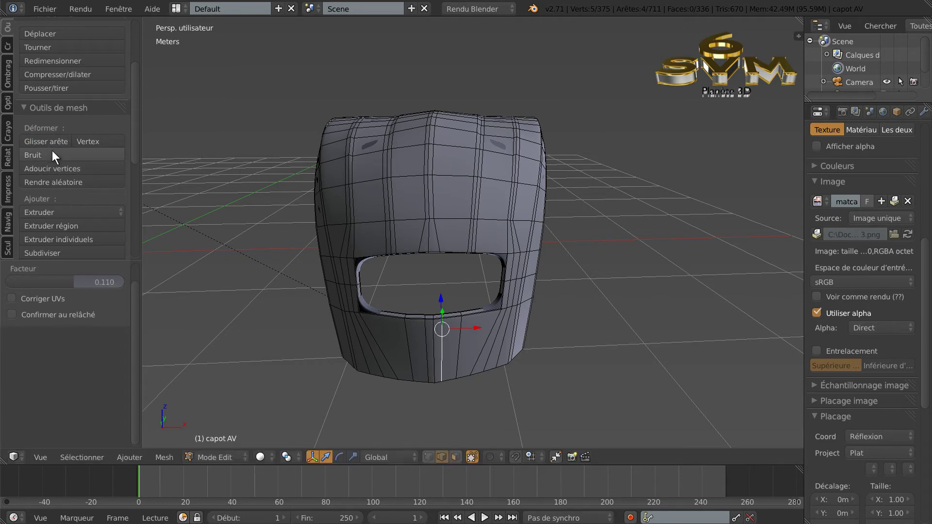
# Step: Set the hood's Subdivision Surface viewport level to 0 while viewing it in front orthographic view
pyautogui.press('Tab')
pyautogui.moveTo(255, 241); pyautogui.dragTo(506, 269, button='middle')
pyautogui.moveTo(549, 237); pyautogui.dragTo(361, 310, button='middle')
pyautogui.press('KP_1')
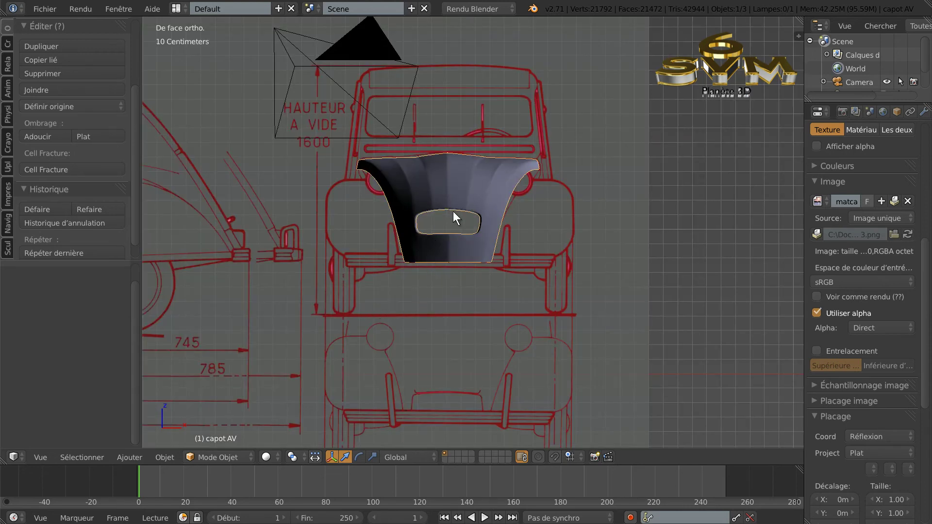
pyautogui.press('Tab')
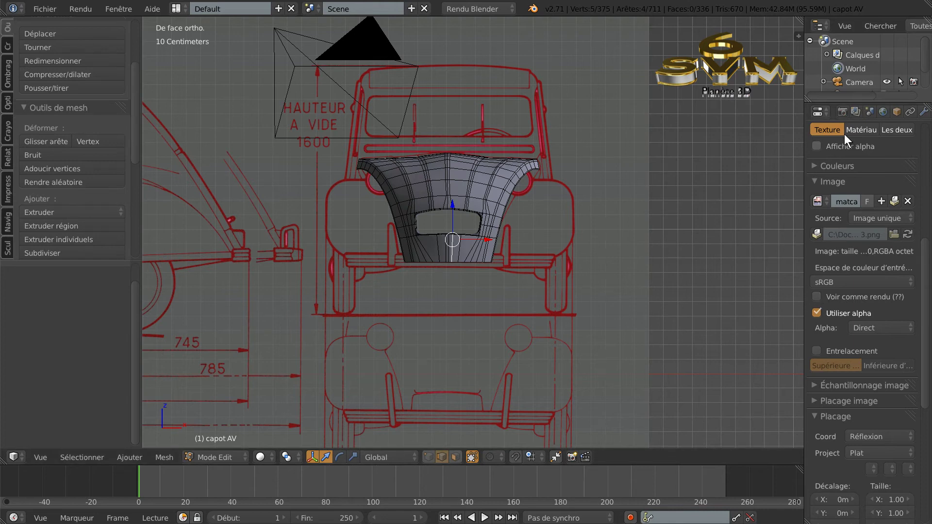
pyautogui.click(923, 112)
pyautogui.click(816, 248)
pyautogui.click(817, 249)
pyautogui.click(816, 249)
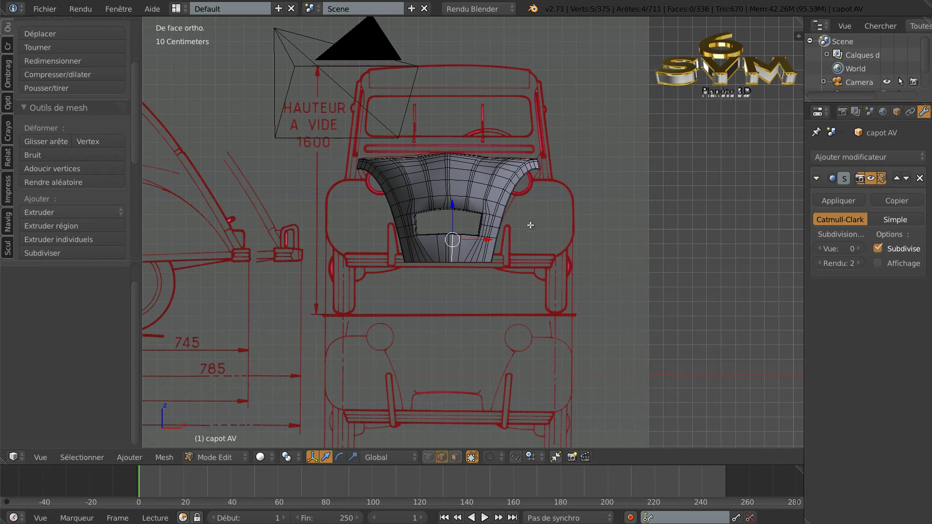
# Step: Examine the unsmoothed hood against the front blueprint, and inspect the mesh along its side edge
pyautogui.scroll(1, 531, 225)
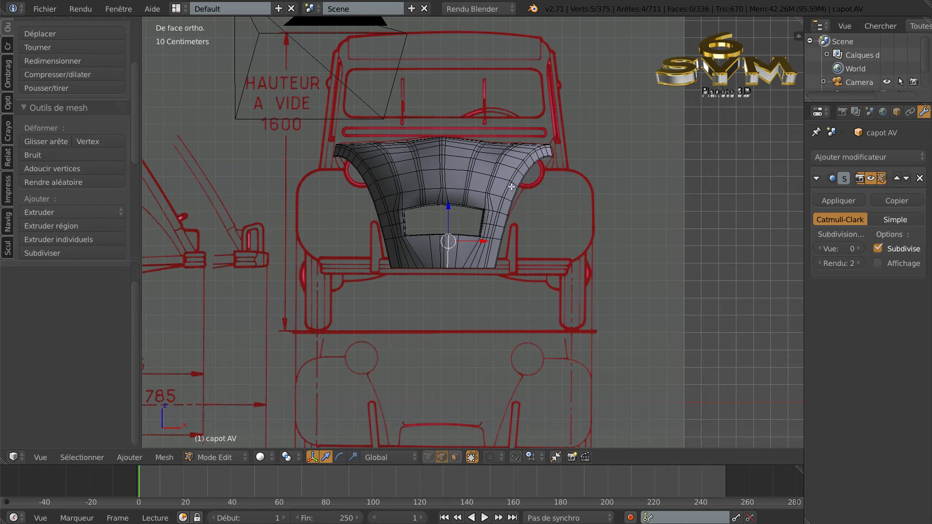
pyautogui.scroll(-1, 511, 191)
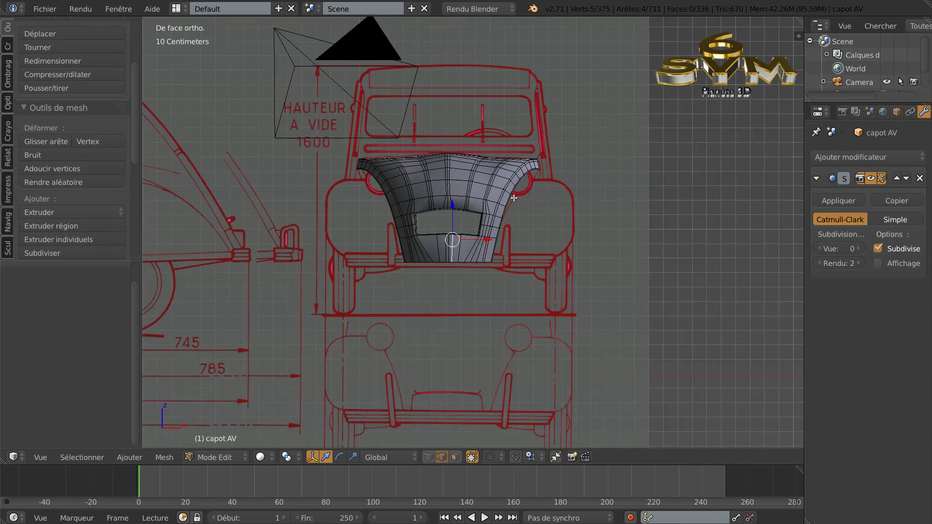
pyautogui.scroll(1, 502, 201)
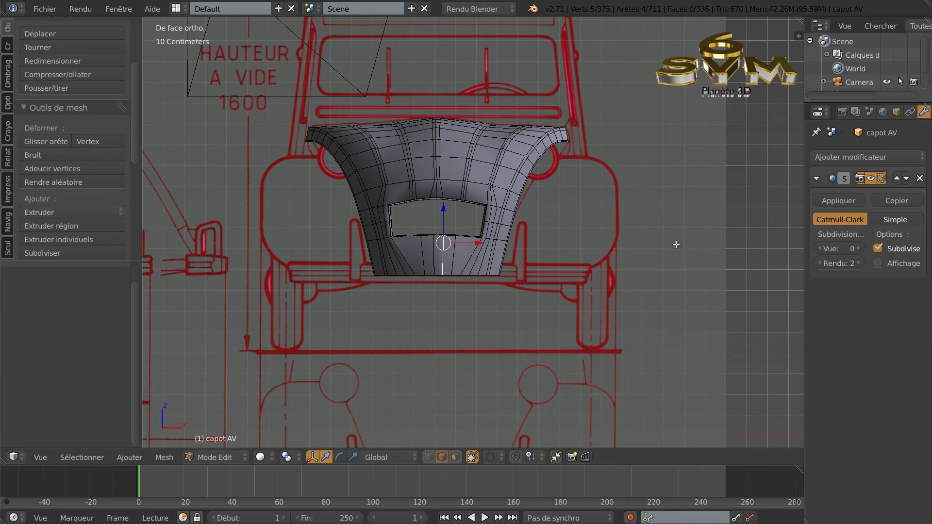
pyautogui.scroll(-1, 677, 246)
pyautogui.press('Tab')
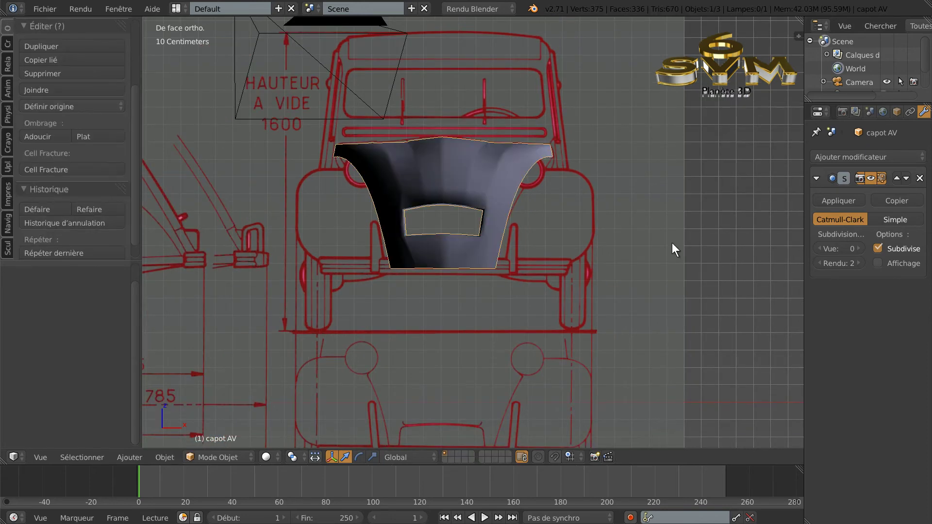
pyautogui.press('Tab')
pyautogui.moveTo(645, 268); pyautogui.dragTo(571, 293, button='middle')
pyautogui.scroll(1, 538, 281)
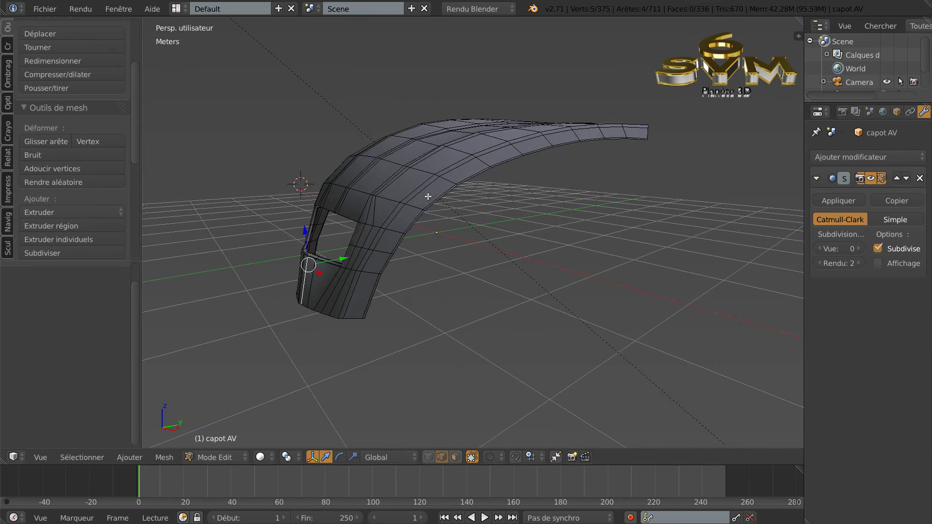
pyautogui.scroll(3, 426, 196)
pyautogui.scroll(-1, 517, 248)
pyautogui.scroll(2, 524, 260)
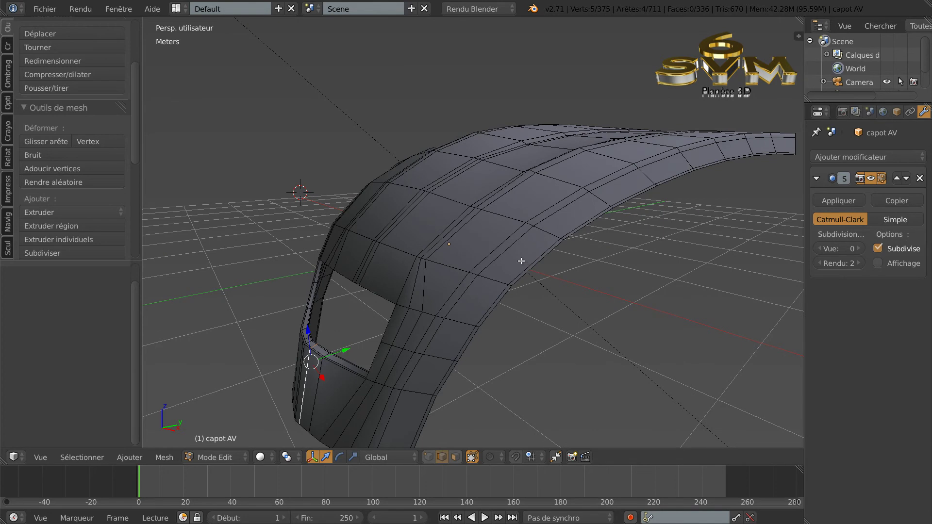
pyautogui.scroll(2, 509, 262)
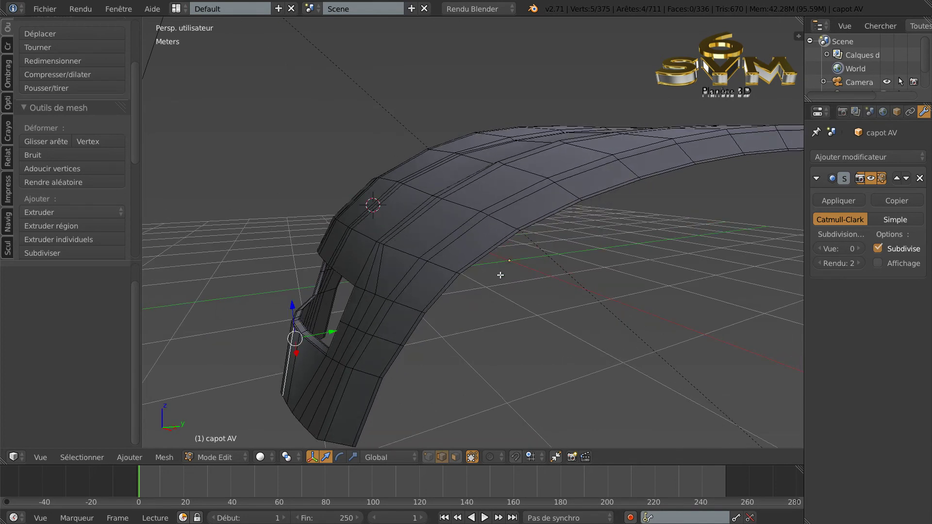
pyautogui.scroll(1, 507, 269)
pyautogui.moveTo(508, 270); pyautogui.dragTo(521, 287, button='middle')
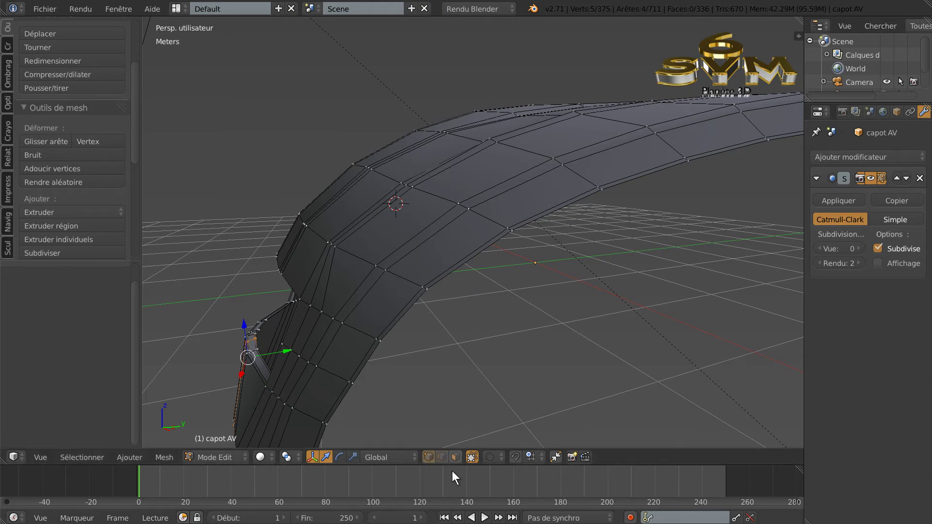
pyautogui.moveTo(460, 338)
pyautogui.mouseDown(button='middle')
pyautogui.moveTo(472, 345)
pyautogui.moveTo(476, 335)
pyautogui.mouseUp(button='middle')
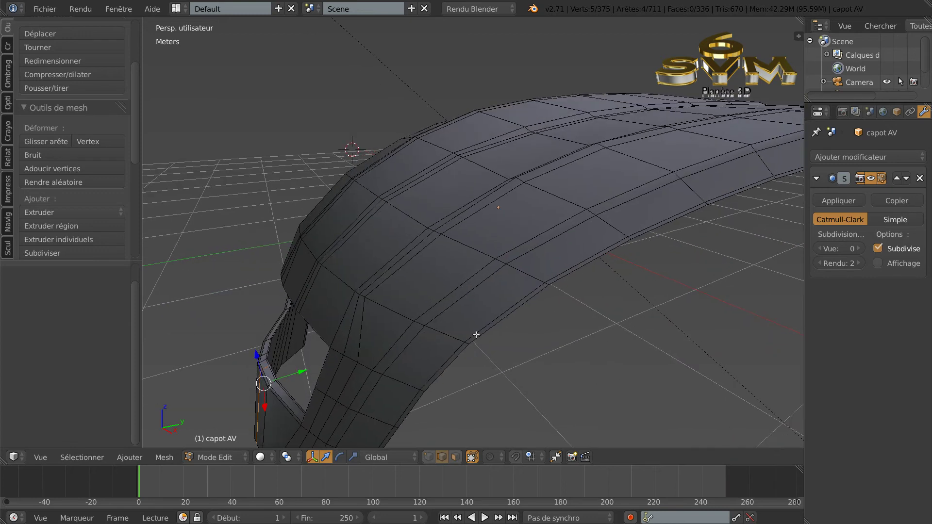
# Step: Select the matching face near the lower side rim on both sides of the hood and extrude the region in place with zero offset
pyautogui.click(455, 456)
pyautogui.rightClick(486, 305)
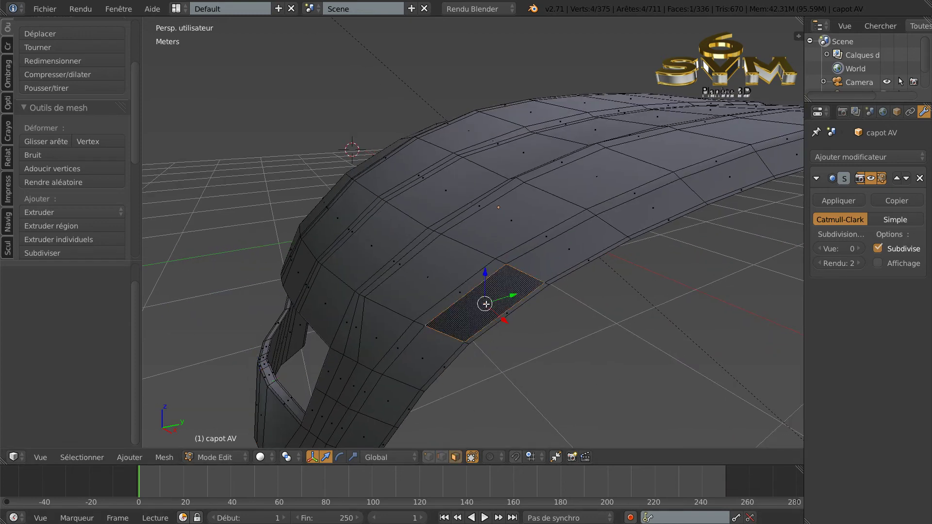
pyautogui.moveTo(396, 314); pyautogui.dragTo(533, 313, button='middle')
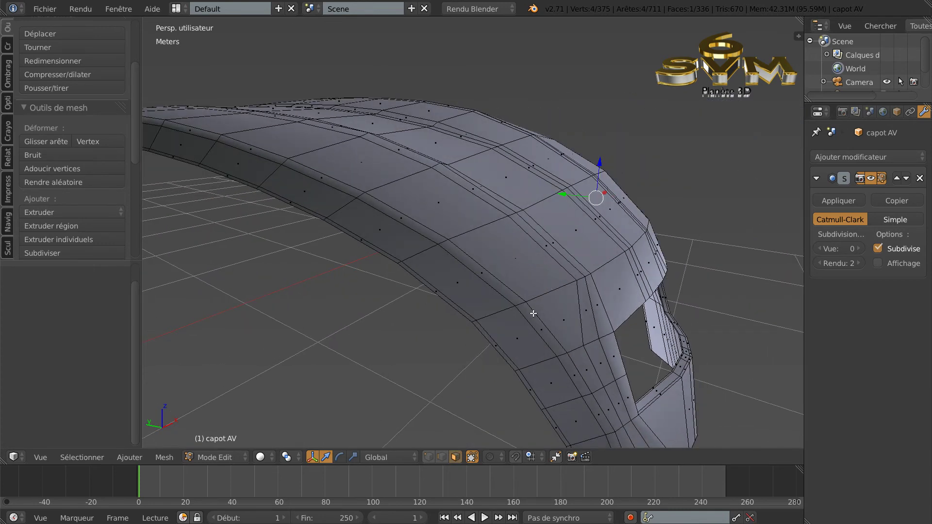
pyautogui.keyDown('shift'); pyautogui.rightClick(467, 299); pyautogui.keyUp('shift')
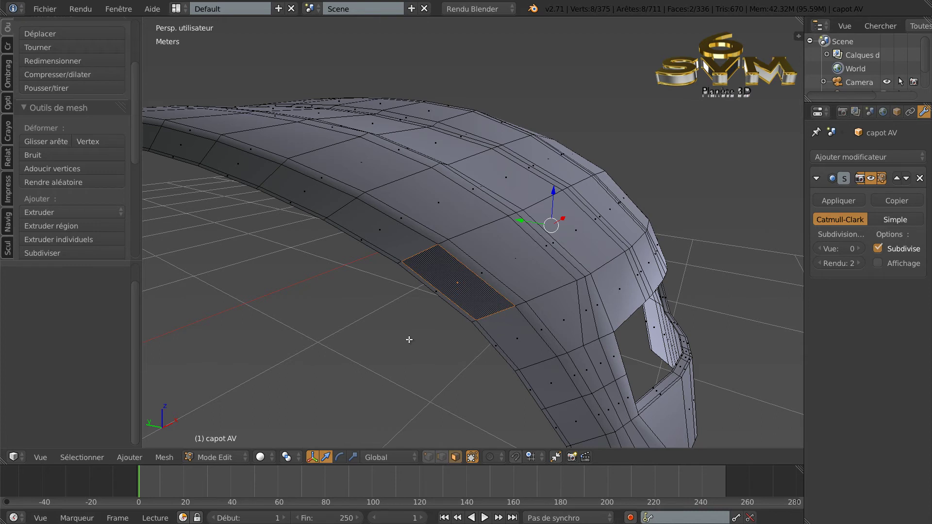
pyautogui.hotkey('alt', 'e')
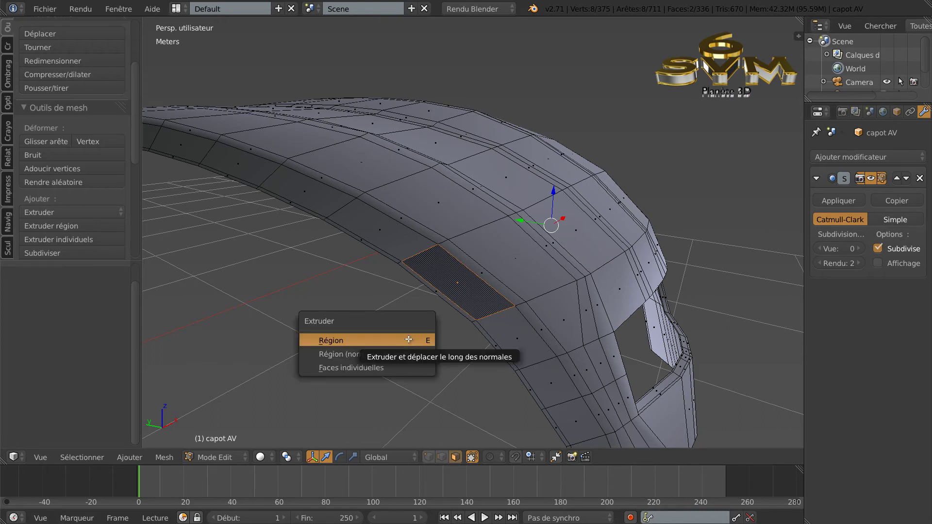
pyautogui.click(408, 339)
pyautogui.click(410, 342)
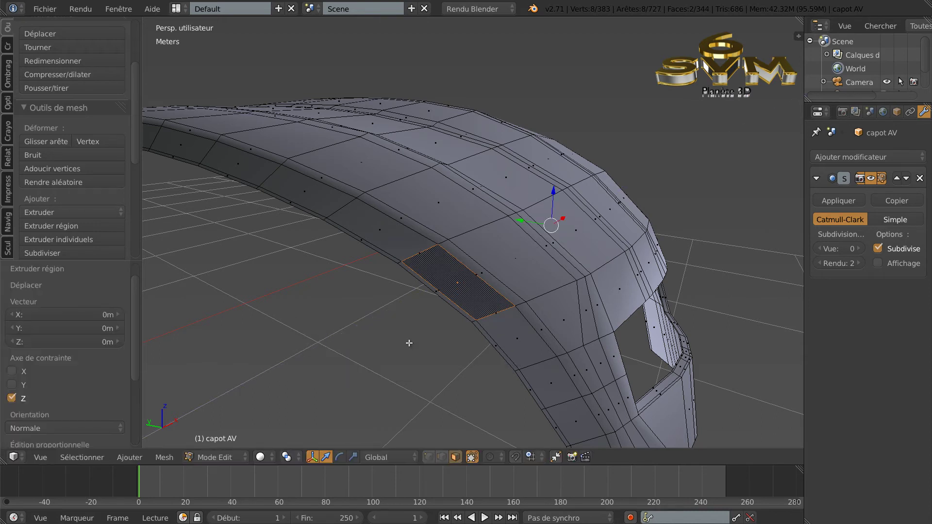
# Step: Scale the two extruded side faces to 0.359 around their individual origins
pyautogui.click(286, 456)
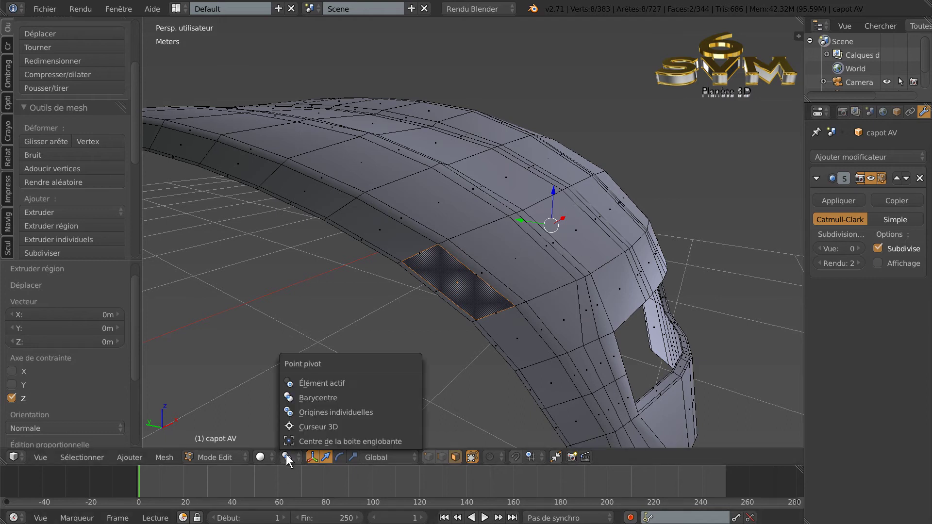
pyautogui.click(299, 413)
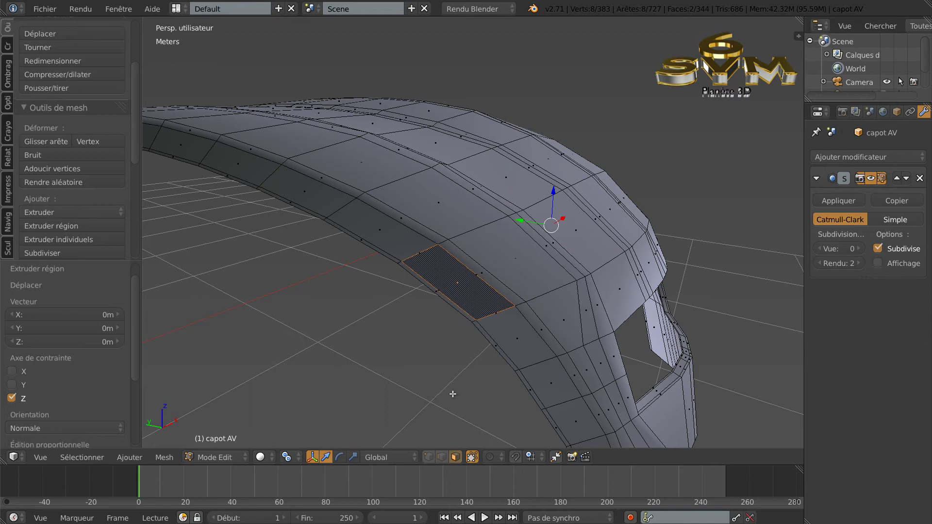
pyautogui.press('s')
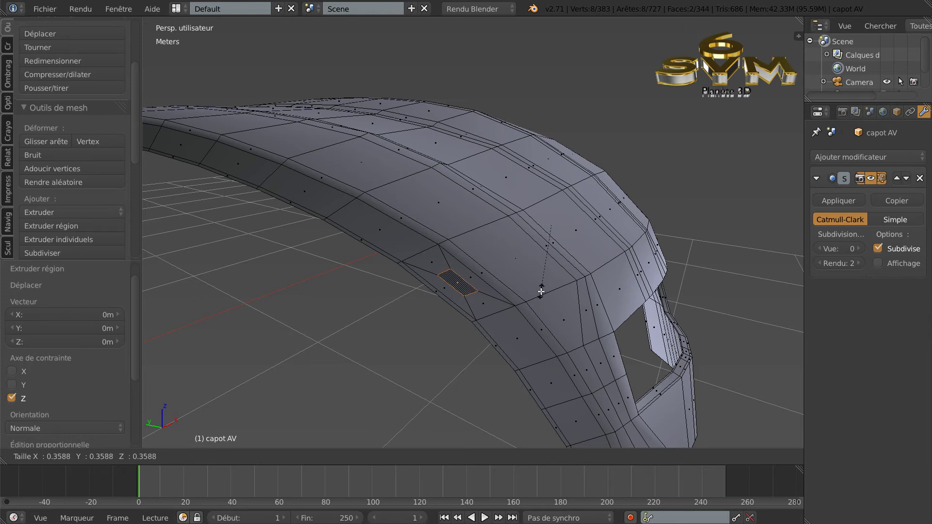
pyautogui.click(542, 292)
pyautogui.moveTo(470, 356); pyautogui.dragTo(497, 353, button='middle')
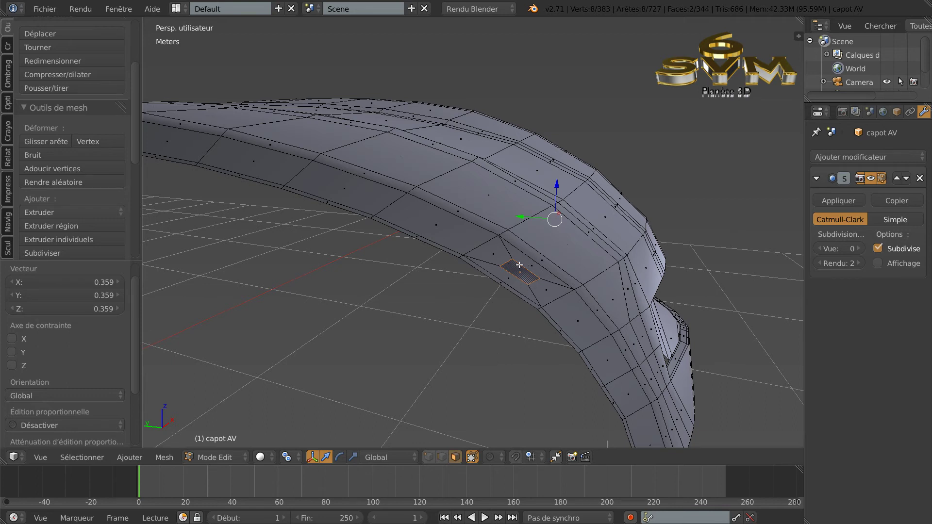
pyautogui.moveTo(513, 358); pyautogui.dragTo(522, 361, button='middle')
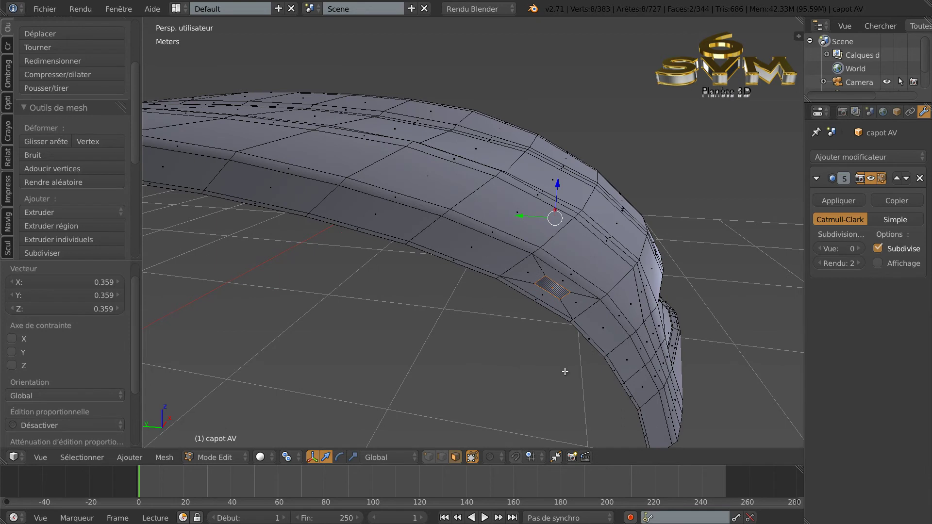
pyautogui.scroll(3, 562, 375)
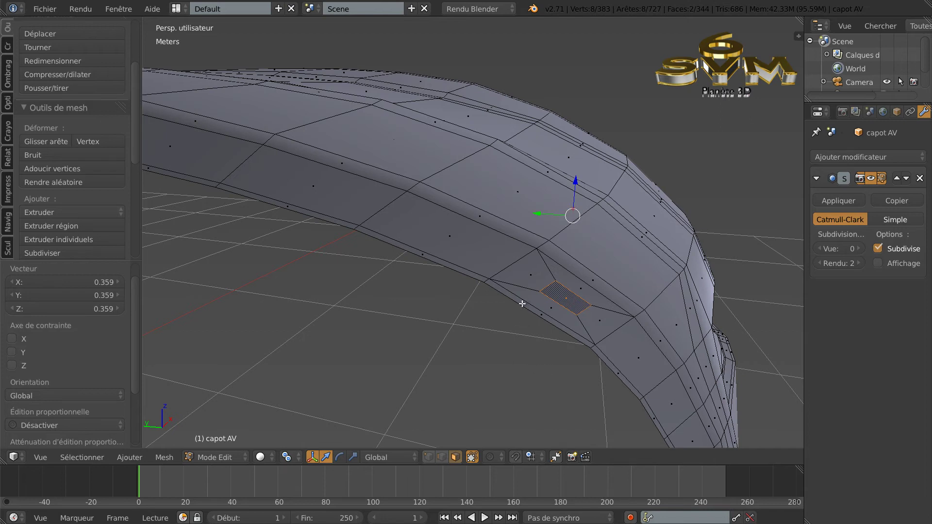
# Step: Try to add a loop cut across the hood through the outer rim edges beside the scaled-down side faces
pyautogui.click(441, 457)
pyautogui.click(522, 306)
pyautogui.moveTo(573, 369); pyautogui.dragTo(436, 354, button='middle')
pyautogui.keyDown('shift'); pyautogui.rightClick(504, 287); pyautogui.keyUp('shift')
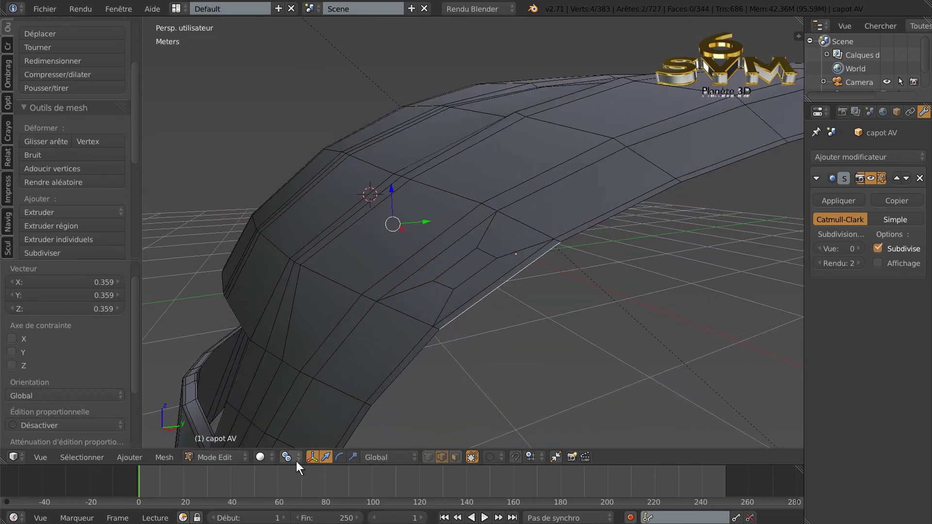
pyautogui.moveTo(398, 331); pyautogui.dragTo(563, 389, button='middle')
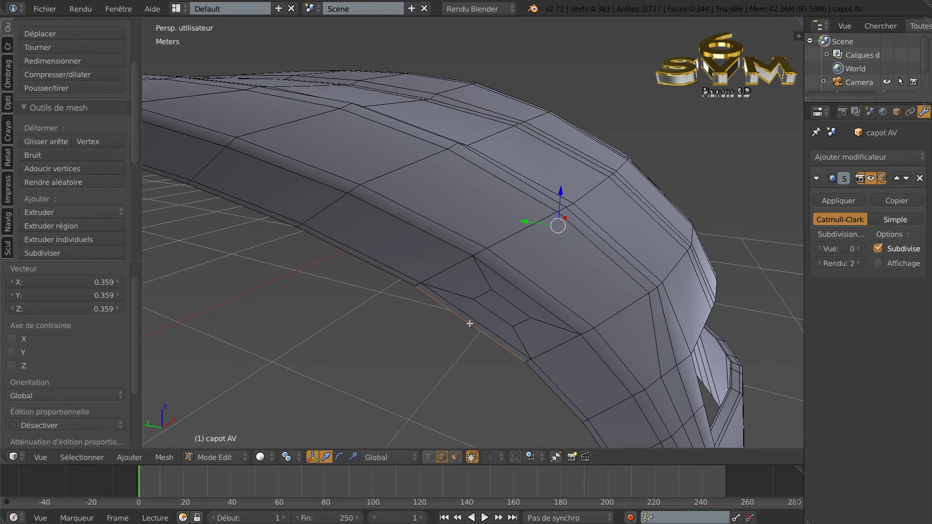
pyautogui.hotkey('ctrl', 'r')
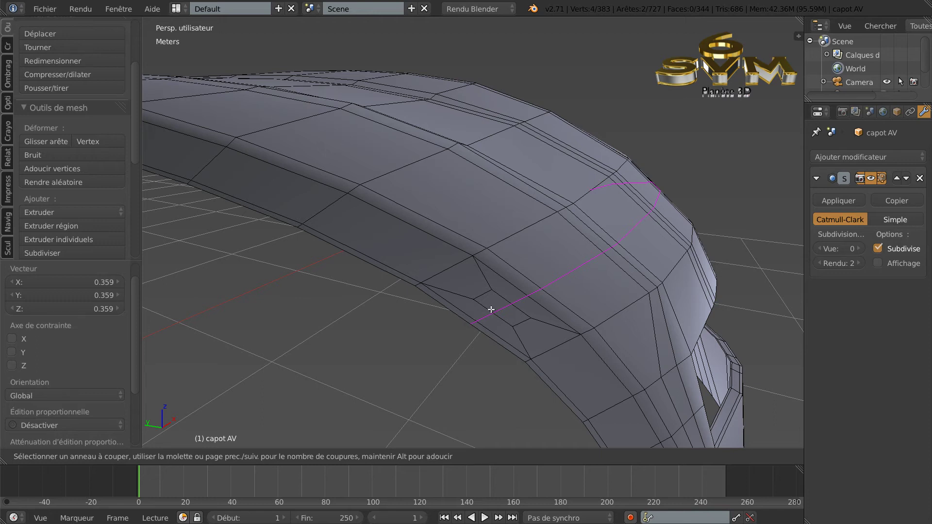
pyautogui.click(422, 342)
pyautogui.rightClick(421, 342)
pyautogui.moveTo(662, 312); pyautogui.dragTo(576, 323, button='middle')
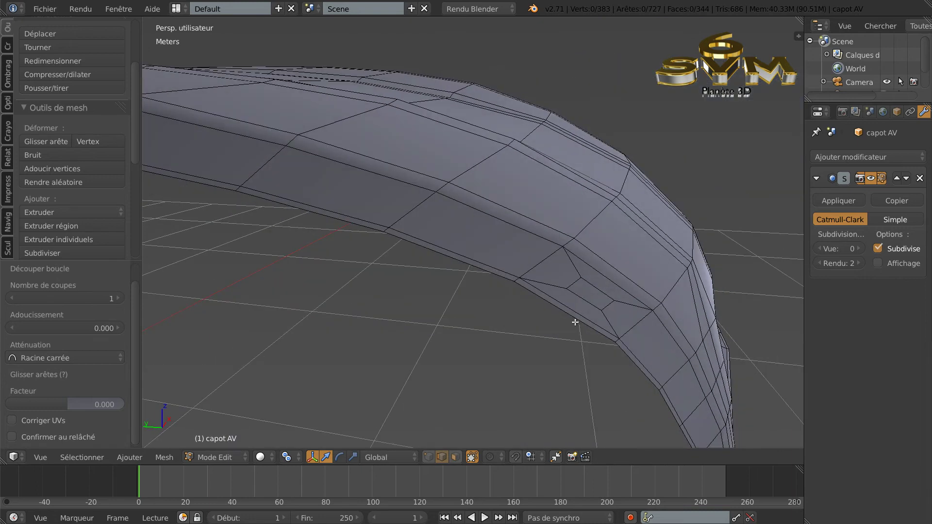
pyautogui.rightClick(572, 319)
pyautogui.hotkey('ctrl', 'r')
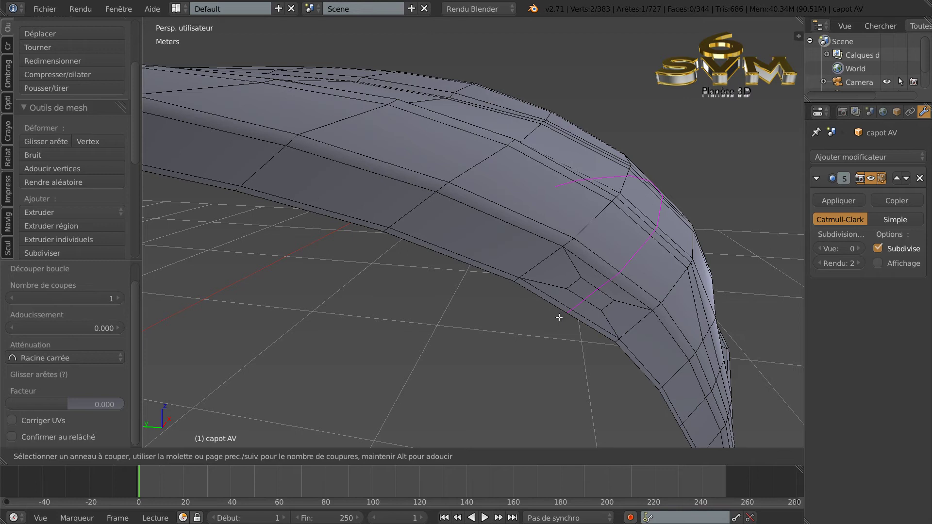
pyautogui.rightClick(559, 317)
# Step: Delete the face between the small inset face and the narrow rim strip on one side of the hood
pyautogui.moveTo(563, 358); pyautogui.dragTo(537, 363, button='middle')
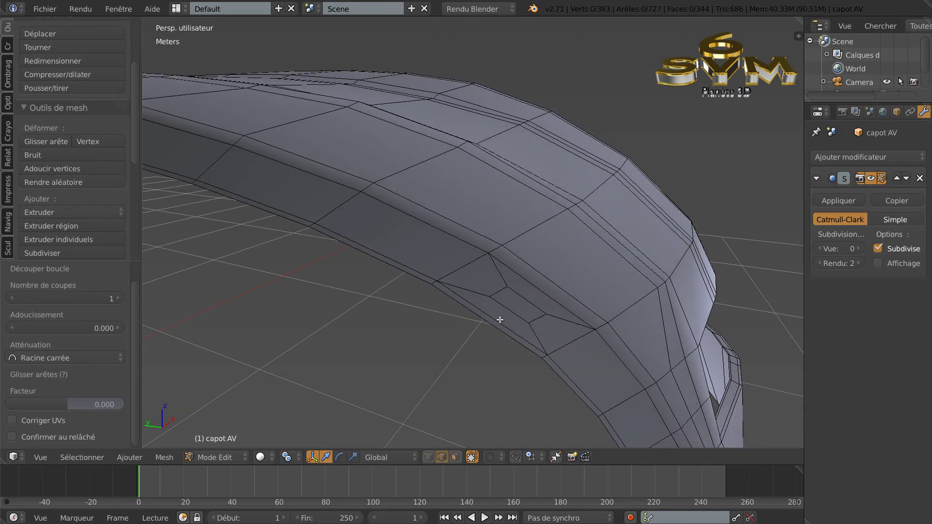
pyautogui.click(454, 457)
pyautogui.click(438, 457)
pyautogui.rightClick(500, 325)
pyautogui.moveTo(634, 350); pyautogui.dragTo(636, 350, button='middle')
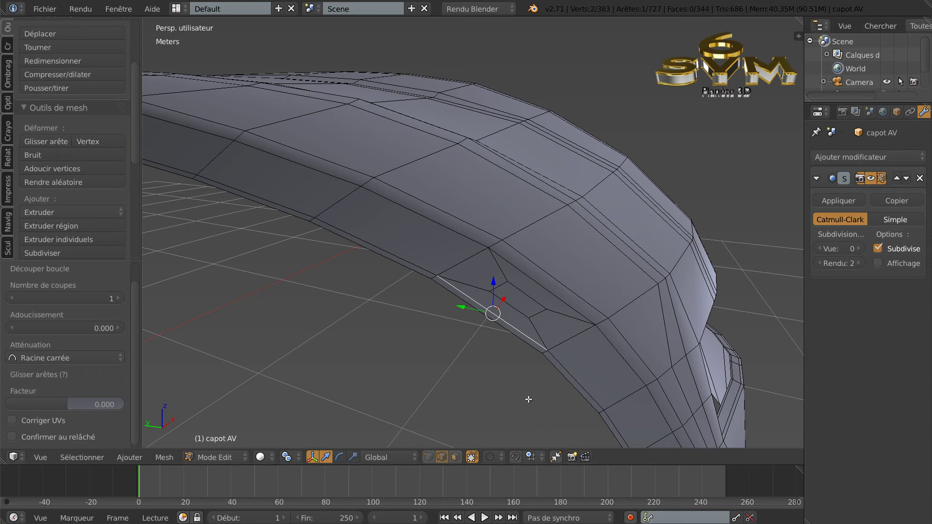
pyautogui.scroll(2, 529, 398)
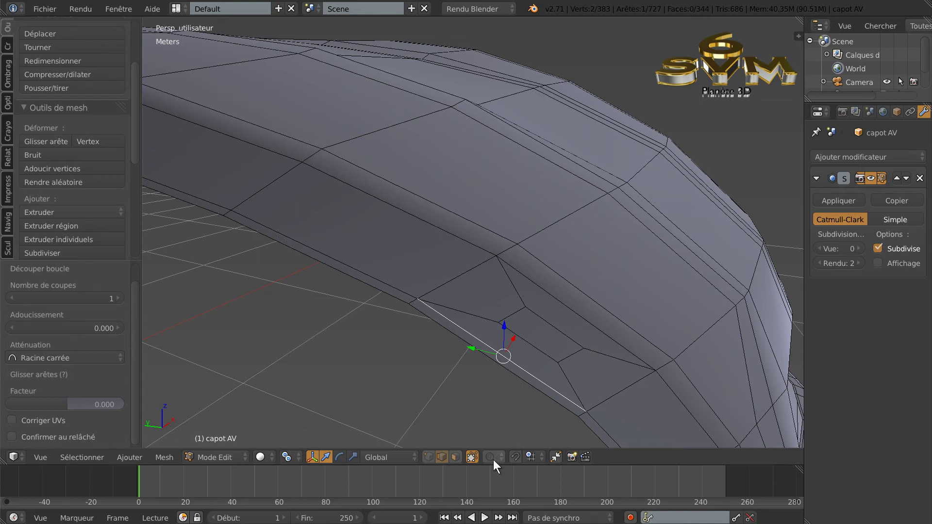
pyautogui.click(455, 457)
pyautogui.rightClick(513, 347)
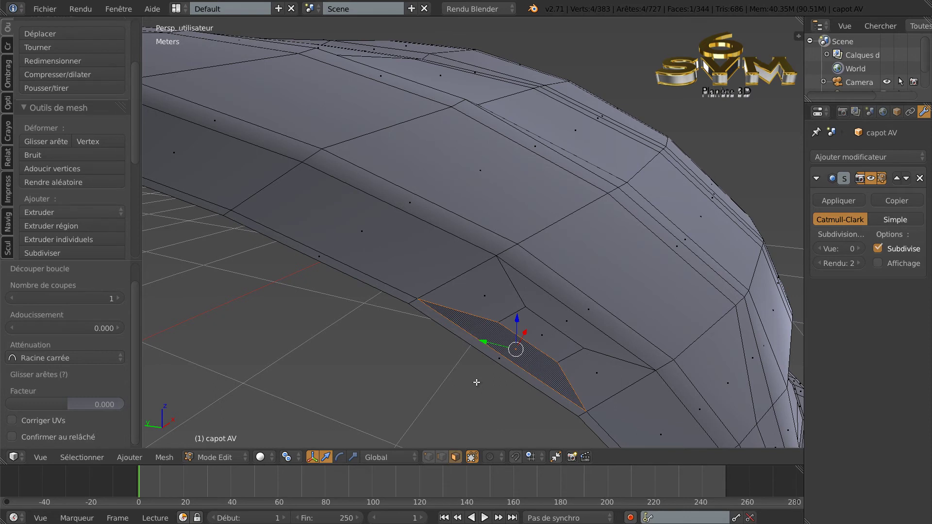
pyautogui.press('x')
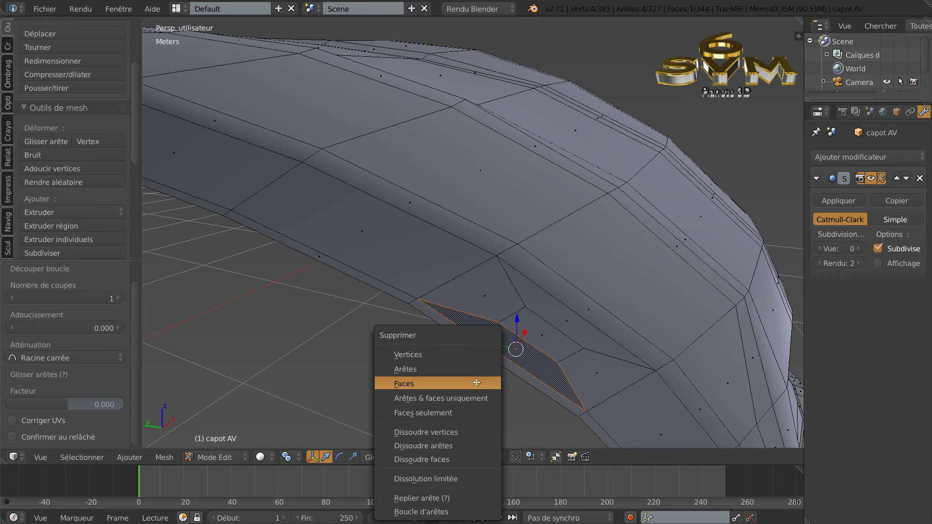
pyautogui.click(430, 385)
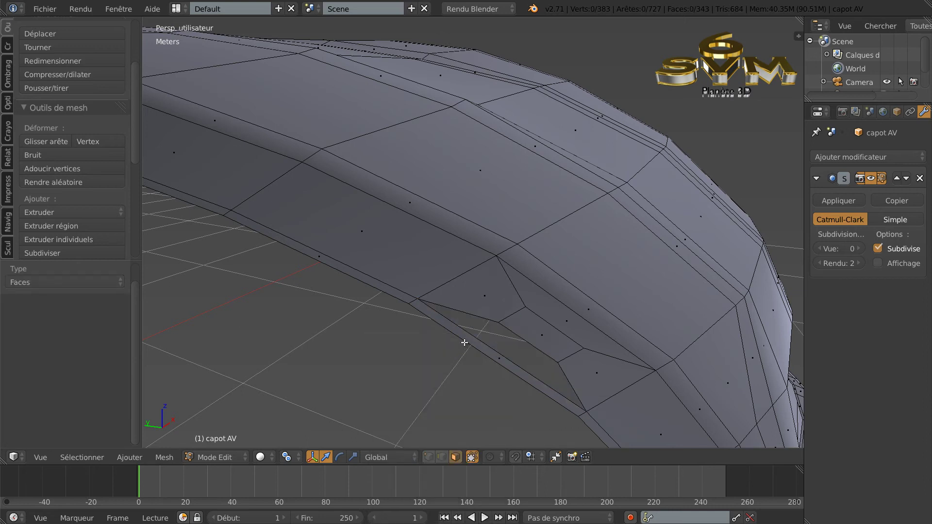
pyautogui.hotkey('ctrl', 'r')
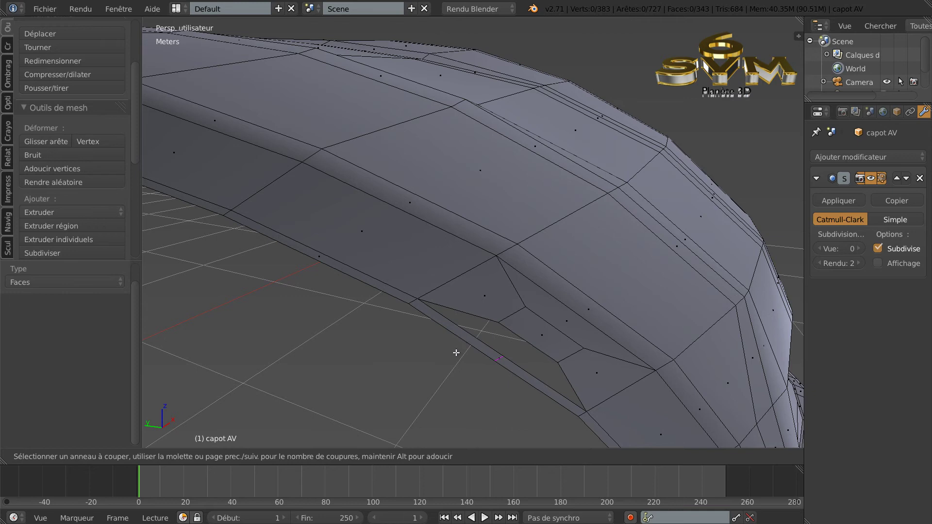
pyautogui.click(456, 354)
pyautogui.rightClick(456, 354)
# Step: Delete the matching face between the inset face and the narrow rim strip on the opposite side of the hood
pyautogui.scroll(-3, 465, 387)
pyautogui.moveTo(495, 366); pyautogui.dragTo(383, 354, button='middle')
pyautogui.rightClick(549, 278)
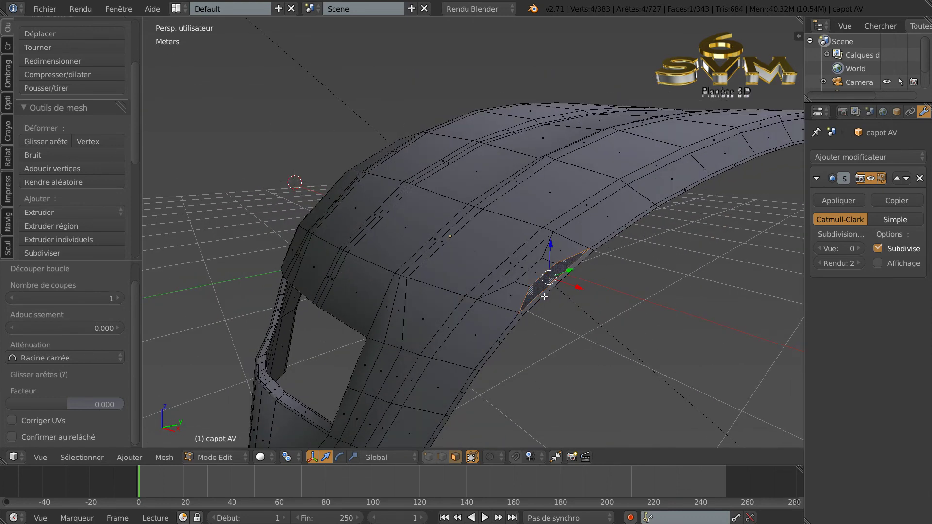
pyautogui.press('x')
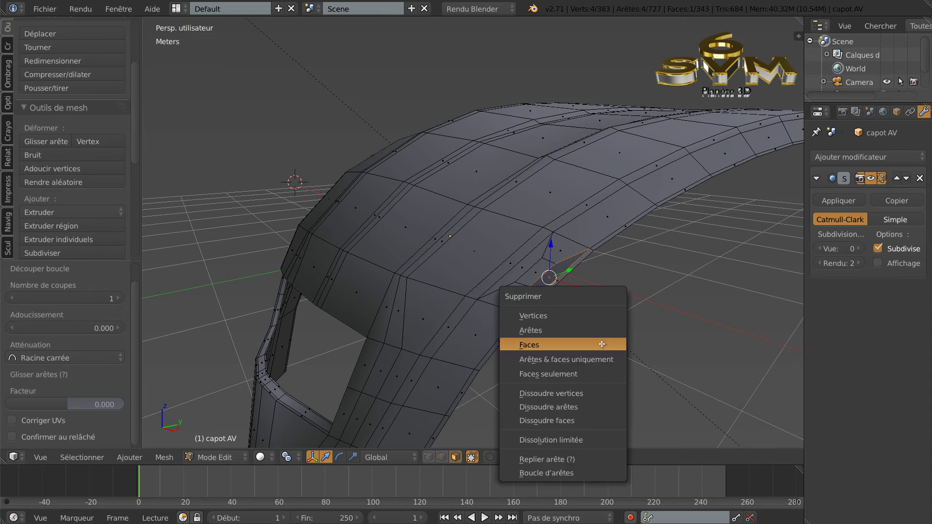
pyautogui.click(602, 344)
# Step: Add two loop cuts across the narrow rim strip beneath the opening on the first side of the hood
pyautogui.moveTo(487, 340); pyautogui.dragTo(589, 358, button='middle')
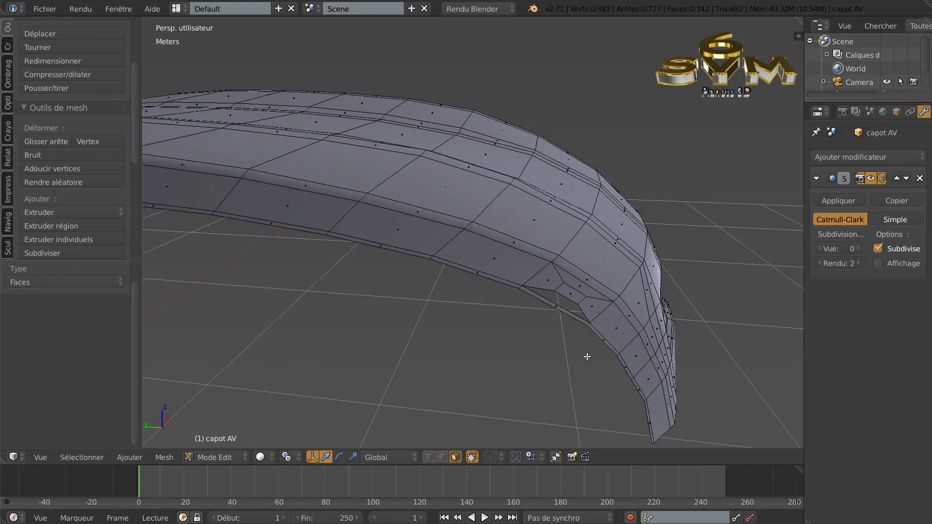
pyautogui.scroll(1, 560, 354)
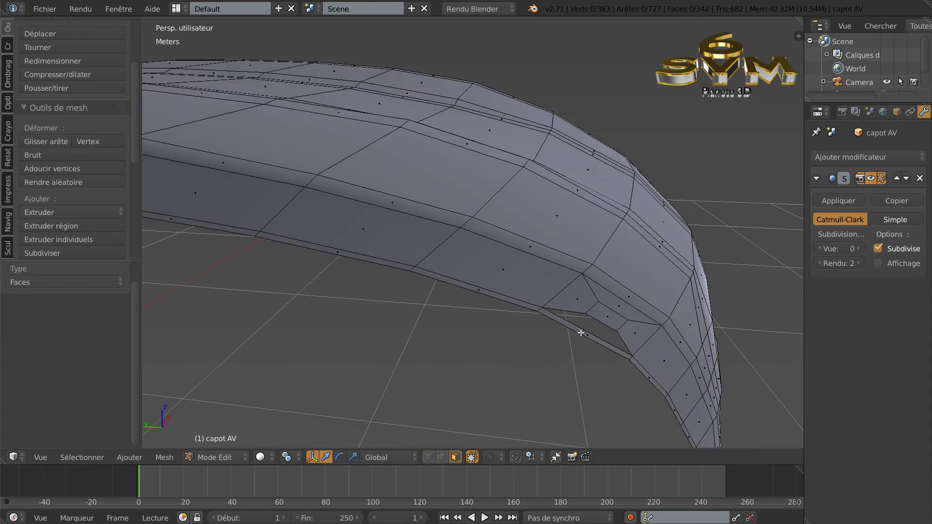
pyautogui.hotkey('ctrl', 'r')
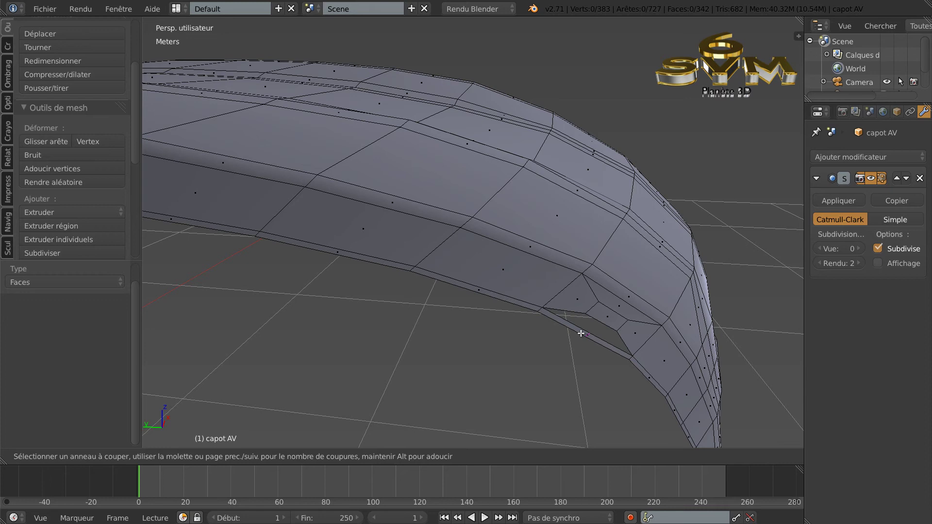
pyautogui.scroll(1, 581, 334)
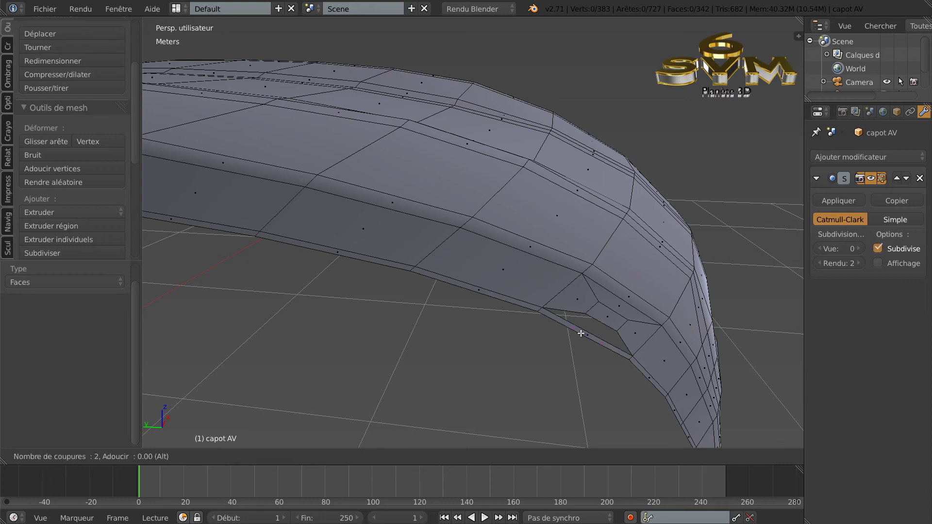
pyautogui.click(581, 333)
pyautogui.click(581, 334)
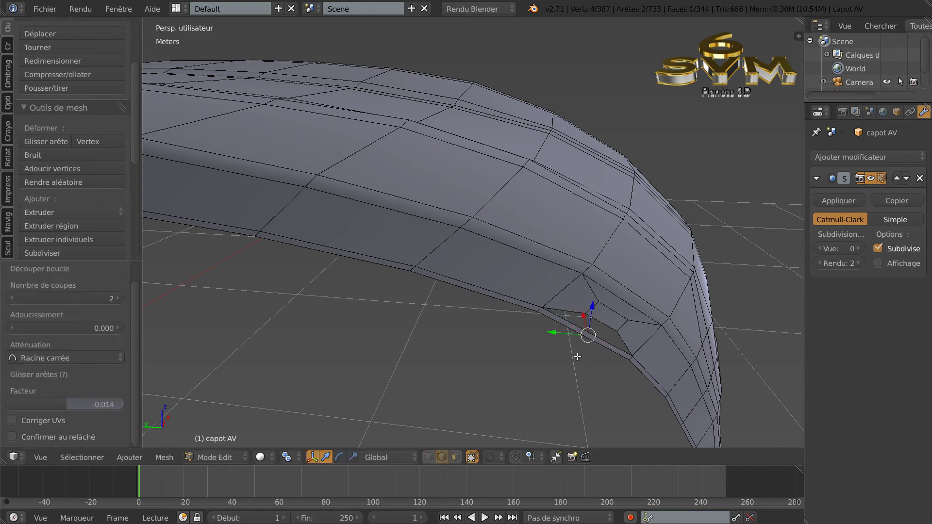
# Step: Add two matching loop cuts across the narrow rim strip beneath the opening on the opposite side
pyautogui.moveTo(570, 364); pyautogui.dragTo(558, 345, button='middle')
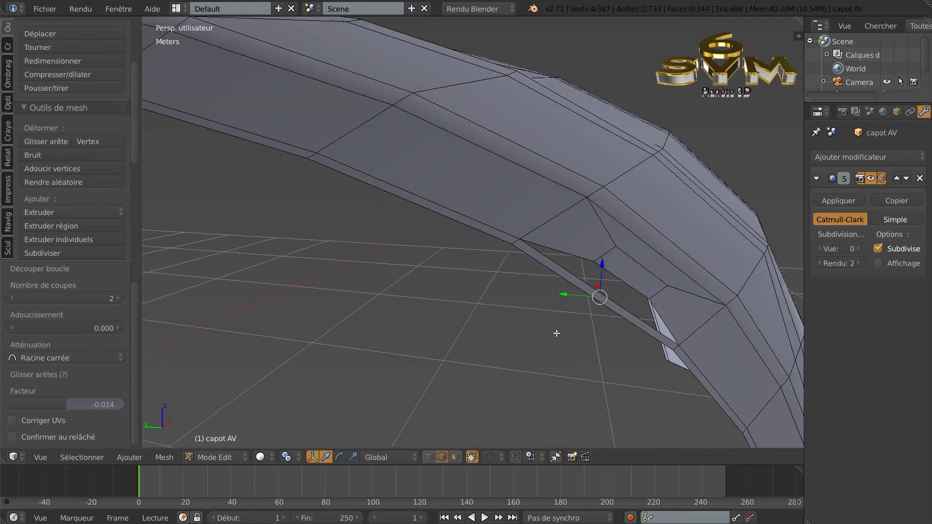
pyautogui.moveTo(620, 327); pyautogui.dragTo(456, 358, button='middle')
pyautogui.hotkey('ctrl', 'r')
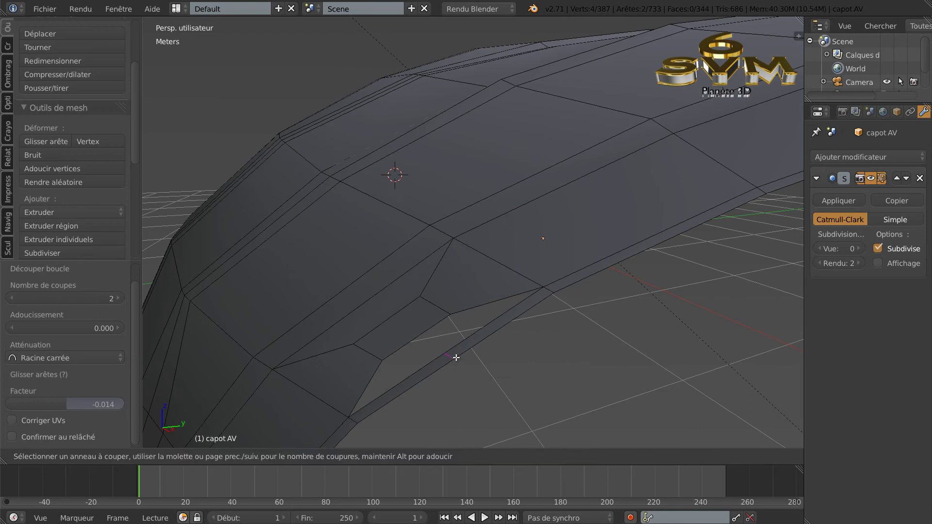
pyautogui.click(456, 357)
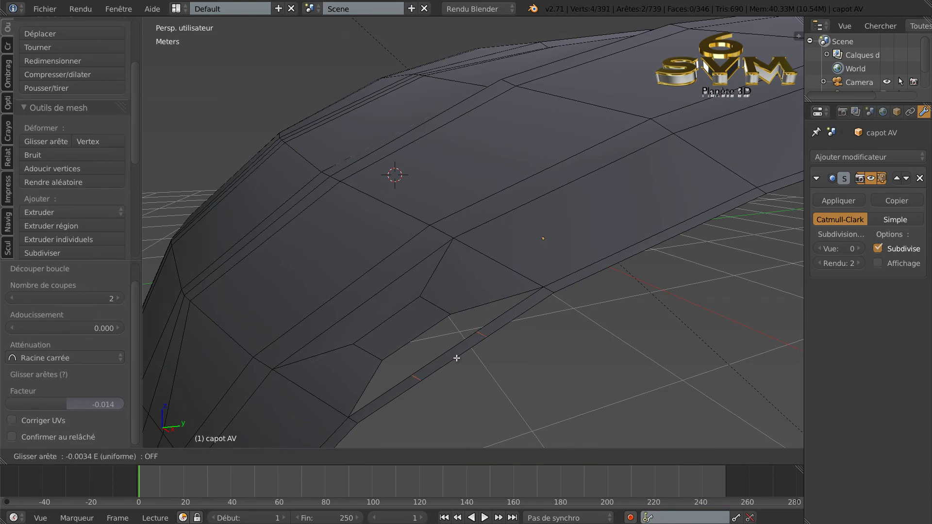
pyautogui.click(448, 356)
pyautogui.moveTo(562, 378); pyautogui.dragTo(570, 376, button='middle')
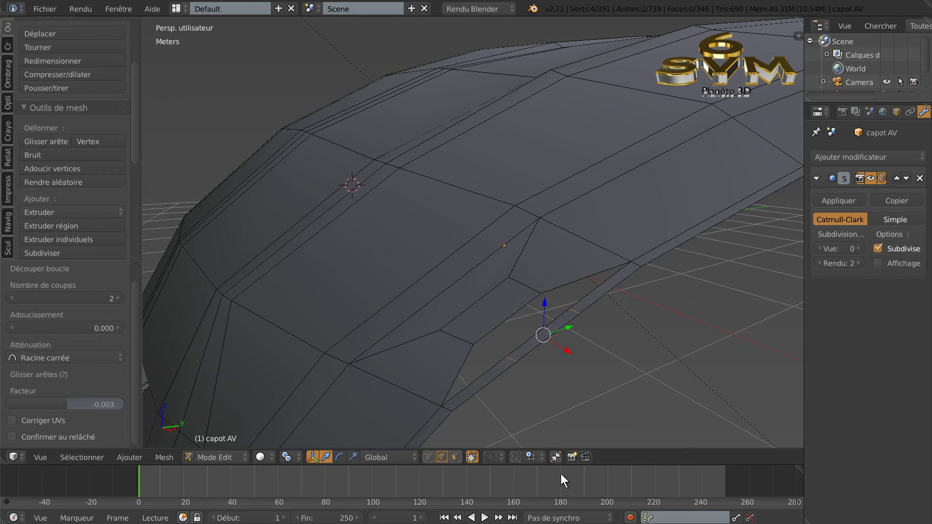
# Step: Delete the middle face of the cut rim strip on both sides of the hood
pyautogui.click(454, 457)
pyautogui.click(533, 347)
pyautogui.moveTo(423, 383); pyautogui.dragTo(592, 376, button='middle')
pyautogui.keyDown('shift'); pyautogui.rightClick(453, 306); pyautogui.keyUp('shift')
pyautogui.press('x')
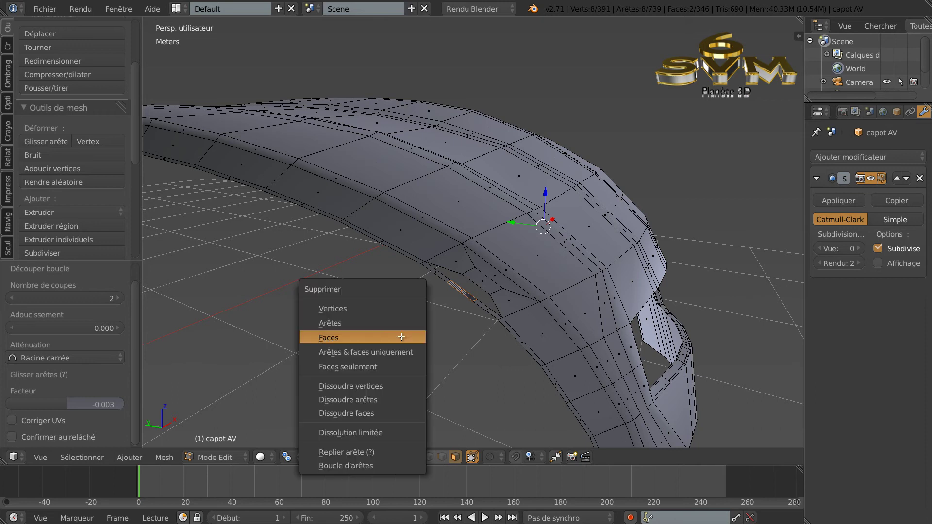
pyautogui.click(367, 337)
# Step: Fill the two gaps between the remaining rim strip ends and the inset's side faces on the first side
pyautogui.scroll(3, 444, 354)
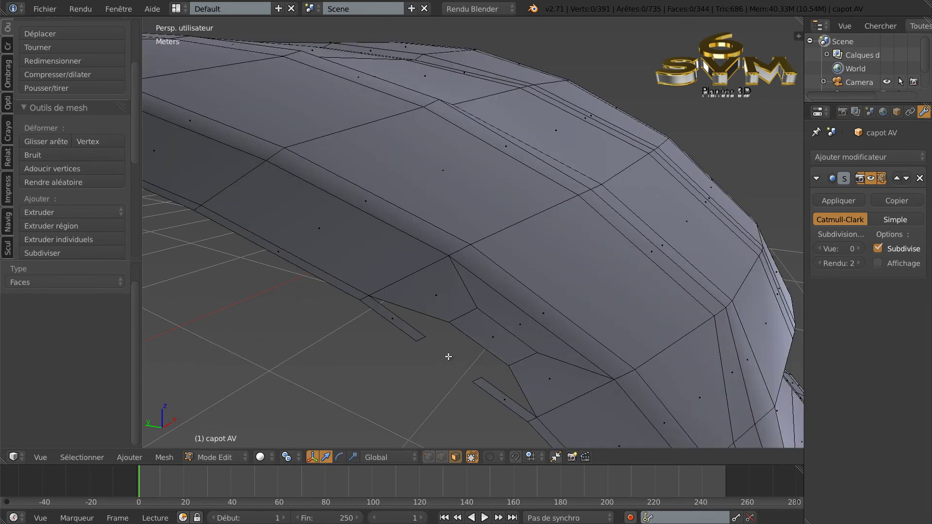
pyautogui.click(442, 457)
pyautogui.rightClick(417, 322)
pyautogui.keyDown('shift'); pyautogui.rightClick(409, 327); pyautogui.keyUp('shift')
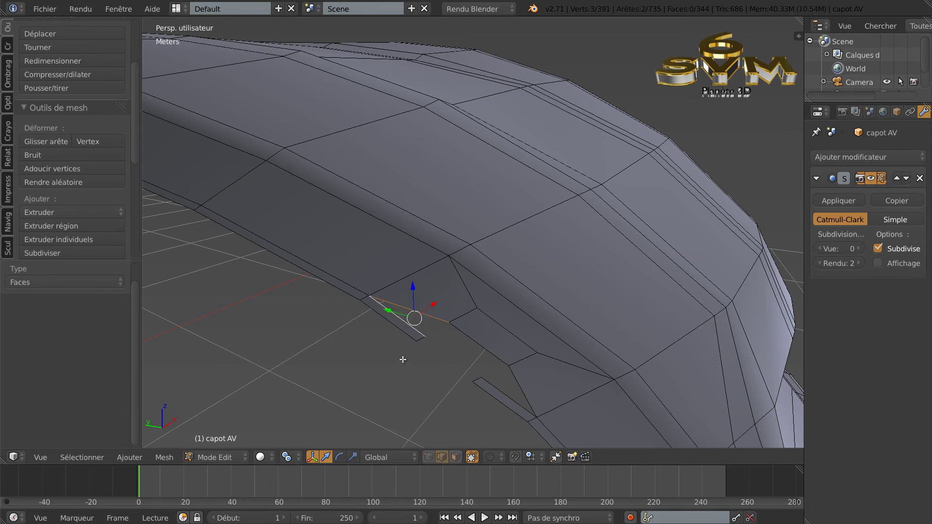
pyautogui.keyDown('shift'); pyautogui.rightClick(517, 381); pyautogui.keyUp('shift')
pyautogui.keyDown('shift'); pyautogui.rightClick(525, 380); pyautogui.keyUp('shift')
pyautogui.press('f')
pyautogui.rightClick(521, 382)
pyautogui.keyDown('shift'); pyautogui.rightClick(504, 390); pyautogui.keyUp('shift')
pyautogui.press('f')
# Step: Fill the two corresponding gaps between the rim strip ends and the side faces on the opposite side
pyautogui.moveTo(540, 382); pyautogui.dragTo(396, 377, button='middle')
pyautogui.rightClick(518, 382)
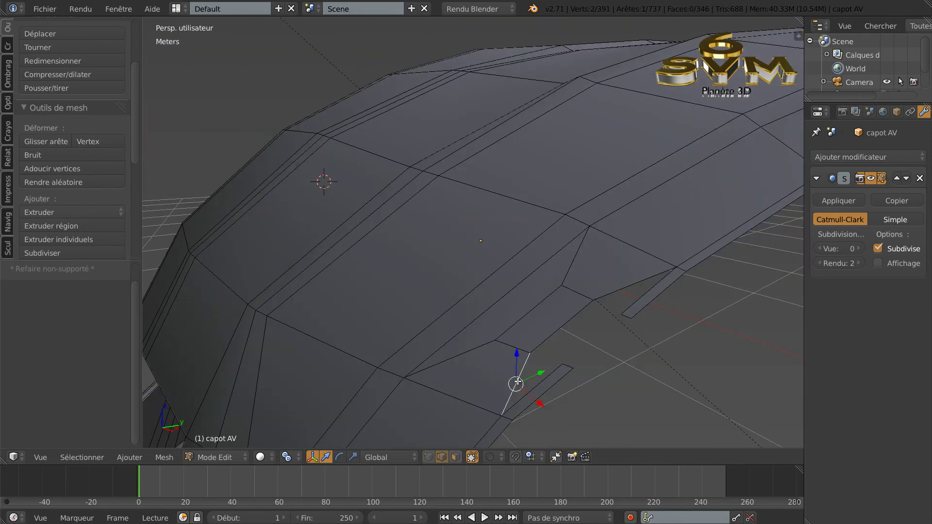
pyautogui.keyDown('shift'); pyautogui.rightClick(534, 390); pyautogui.keyUp('shift')
pyautogui.click(491, 382)
pyautogui.rightClick(622, 287)
pyautogui.keyDown('shift'); pyautogui.rightClick(624, 314); pyautogui.keyUp('shift')
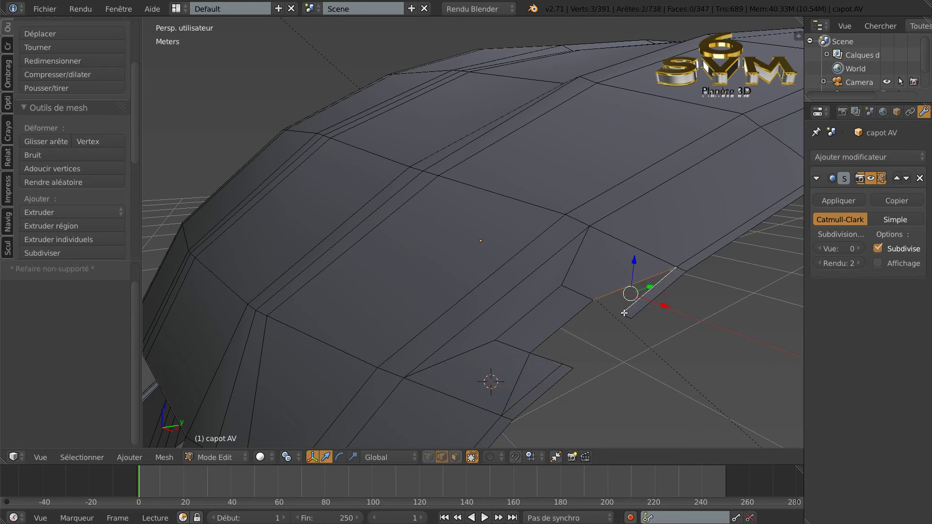
pyautogui.press('f')
pyautogui.moveTo(611, 332); pyautogui.dragTo(635, 324, button='middle')
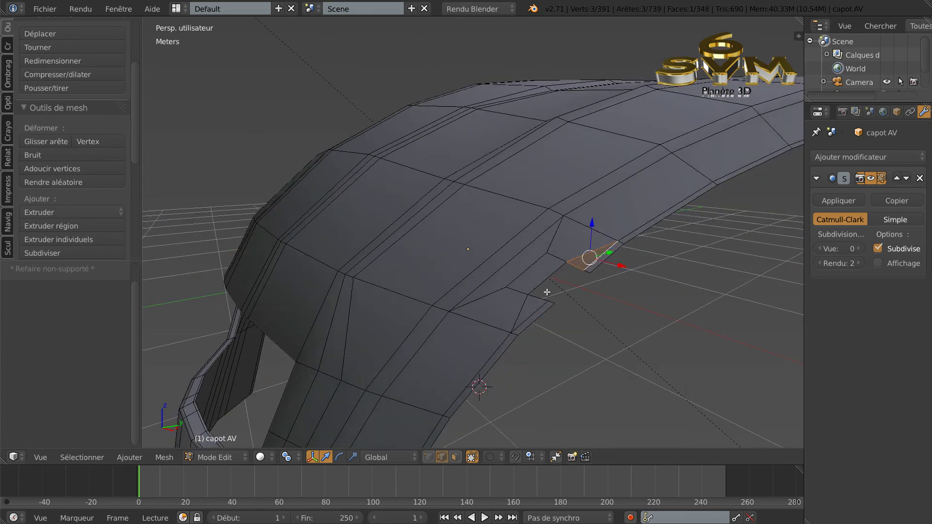
# Step: Set the subdivision modifier's view level to 3 and check the smoothed rim notches in Object Mode
pyautogui.moveTo(553, 285); pyautogui.dragTo(552, 310, button='middle')
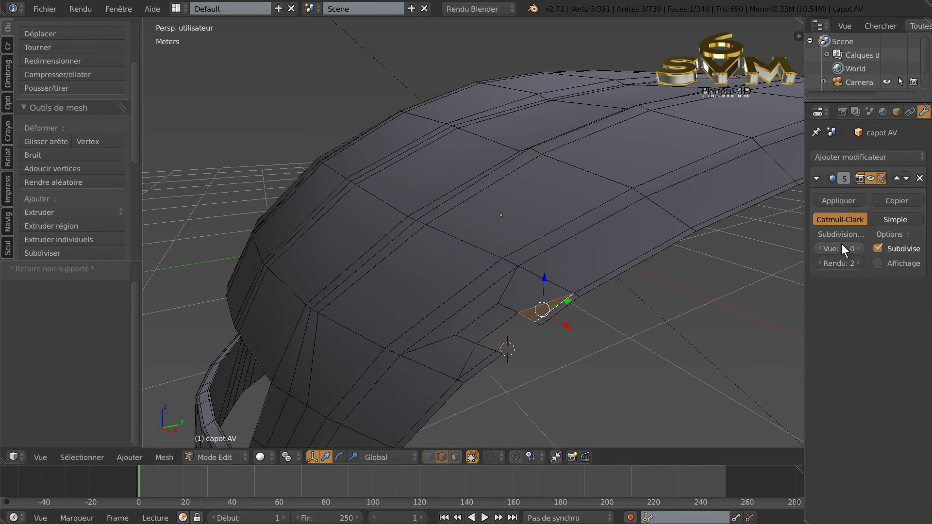
pyautogui.click(858, 248)
pyautogui.click(858, 248)
pyautogui.click(858, 248)
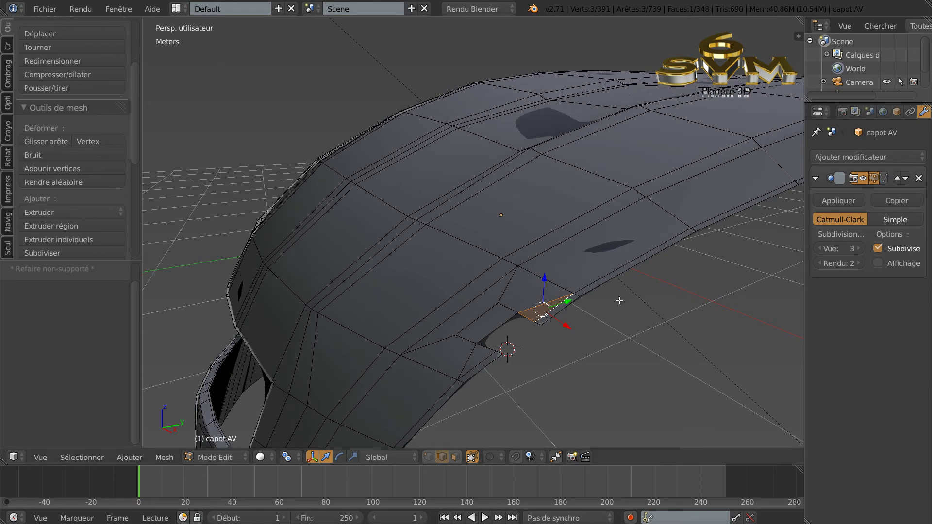
pyautogui.press('Tab')
pyautogui.moveTo(620, 308); pyautogui.dragTo(537, 335, button='middle')
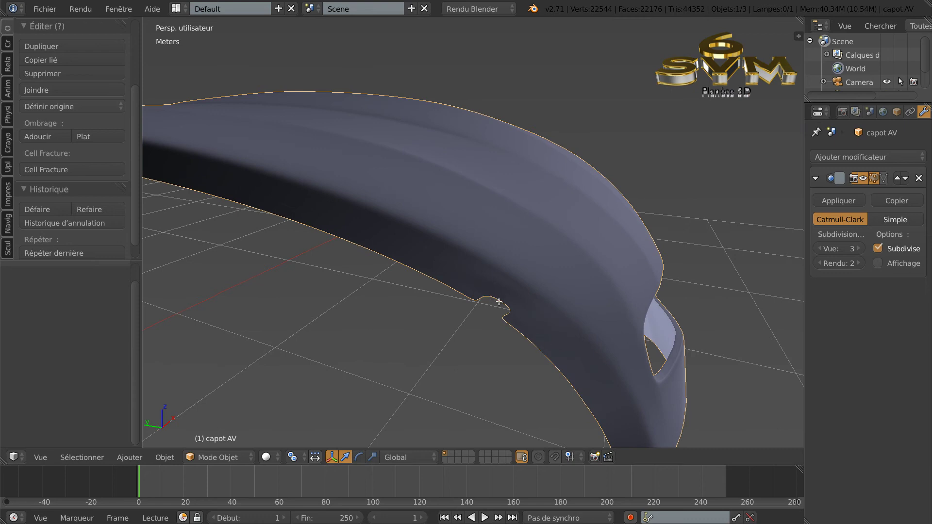
# Step: Delete the small inset face above the rim notch on both sides of the hood
pyautogui.press('Tab')
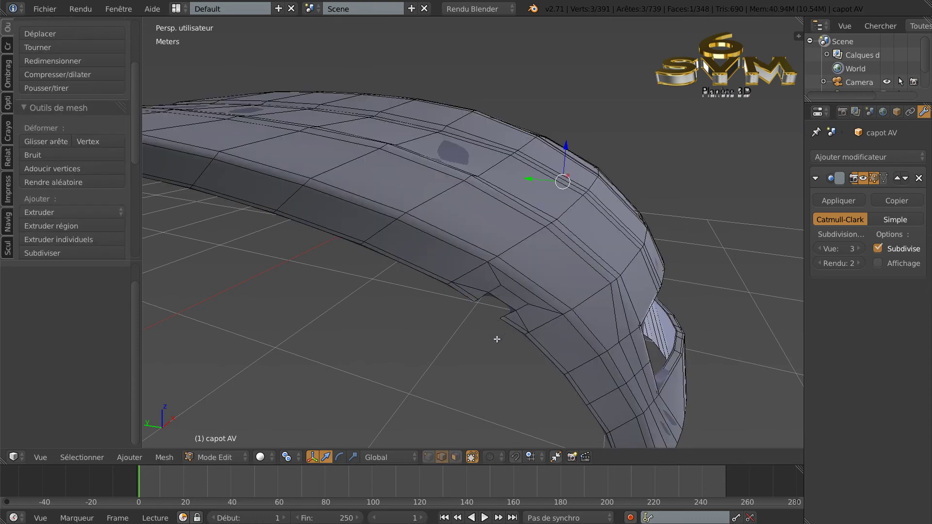
pyautogui.click(455, 457)
pyautogui.rightClick(505, 301)
pyautogui.moveTo(531, 302); pyautogui.dragTo(472, 301, button='middle')
pyautogui.keyDown('shift'); pyautogui.rightClick(438, 311); pyautogui.keyUp('shift')
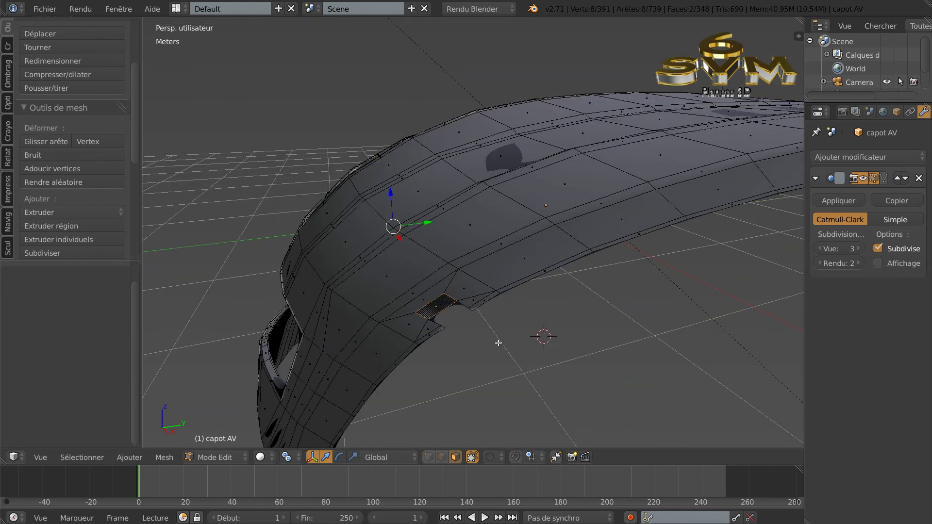
pyautogui.press('x')
pyautogui.click(462, 345)
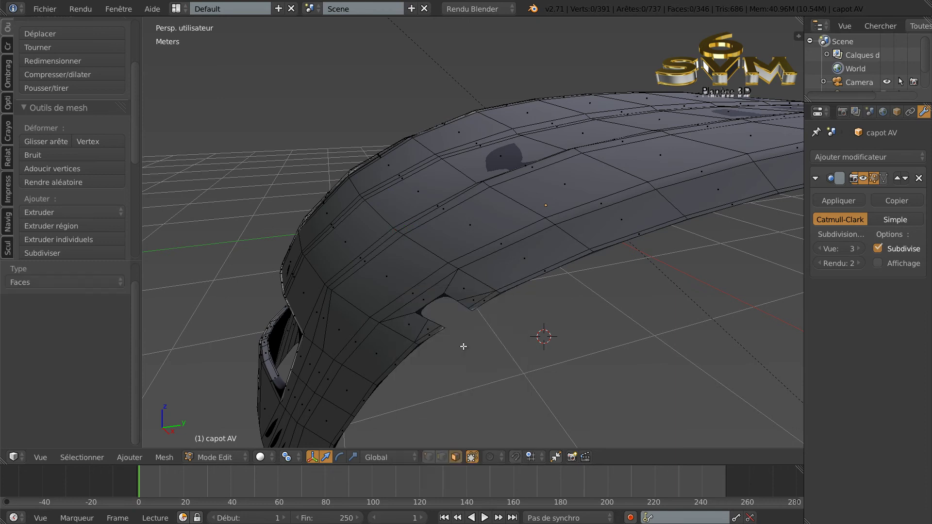
# Step: Select the innermost edge of the notch on both sides of the hood and scale both edges down slightly
pyautogui.moveTo(509, 337); pyautogui.dragTo(672, 328, button='middle')
pyautogui.click(442, 457)
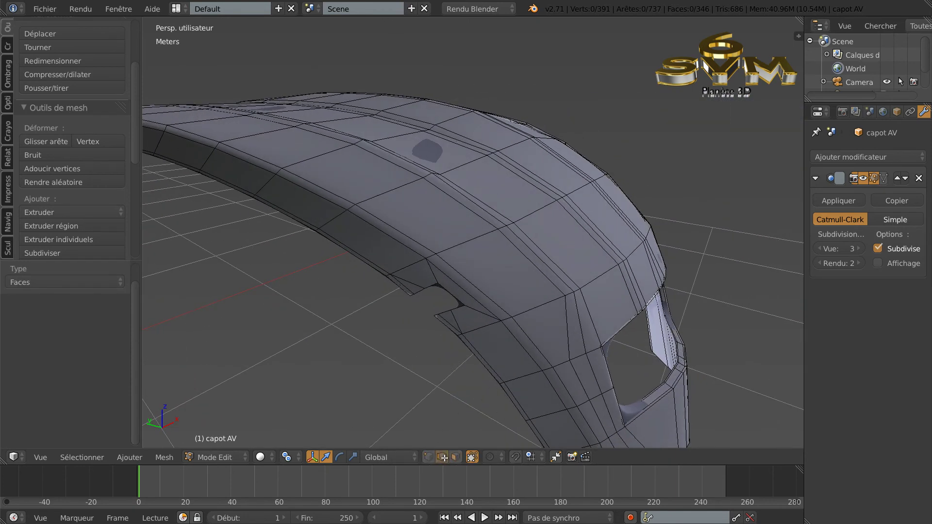
pyautogui.rightClick(447, 294)
pyautogui.moveTo(565, 307); pyautogui.dragTo(462, 316, button='middle')
pyautogui.keyDown('shift'); pyautogui.rightClick(504, 320); pyautogui.keyUp('shift')
pyautogui.moveTo(395, 342); pyautogui.dragTo(284, 471, button='middle')
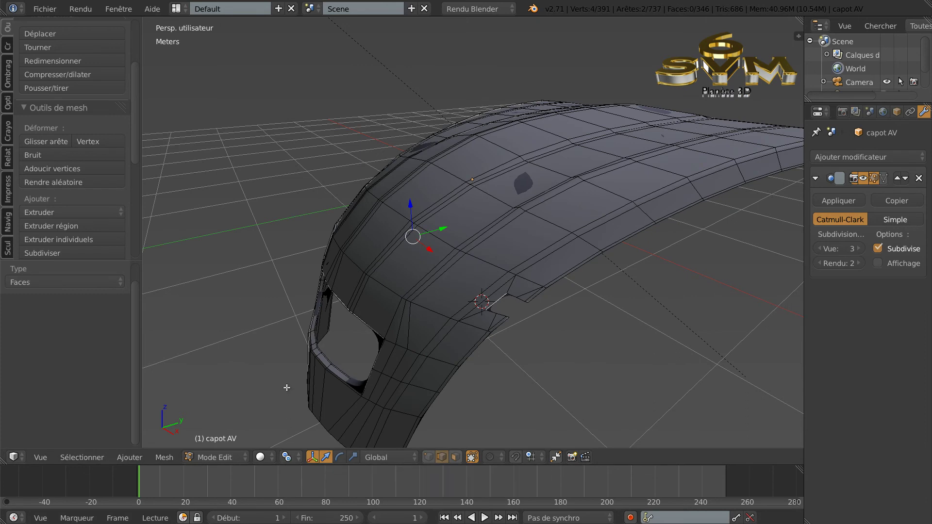
pyautogui.press('s')
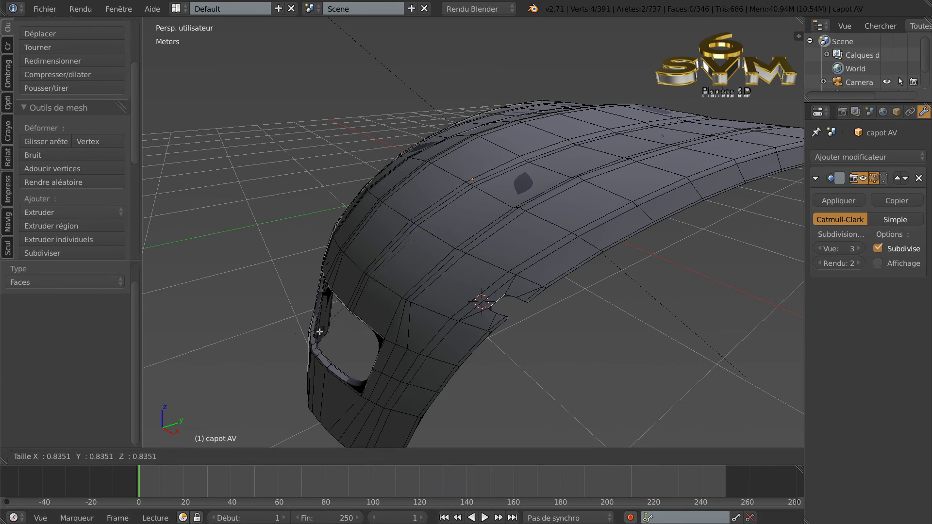
pyautogui.click(350, 312)
# Step: Examine the hood from several sides in Object Mode and Edit Mode to check the notch shape
pyautogui.press('Tab')
pyautogui.moveTo(350, 313); pyautogui.dragTo(535, 325, button='middle')
pyautogui.moveTo(434, 318); pyautogui.dragTo(534, 328, button='middle')
pyautogui.press('Tab')
pyautogui.scroll(3, 500, 337)
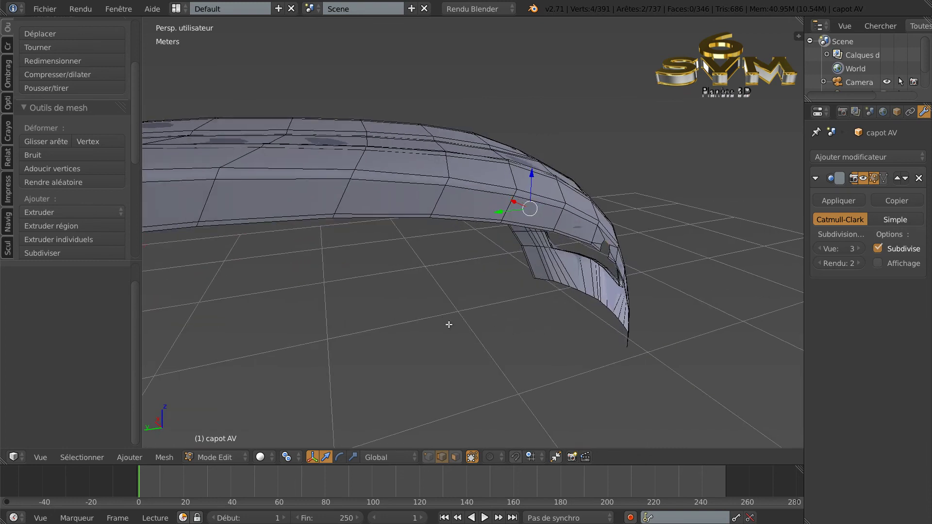
pyautogui.moveTo(449, 324); pyautogui.dragTo(434, 314, button='middle')
pyautogui.moveTo(370, 302); pyautogui.dragTo(487, 339, button='middle')
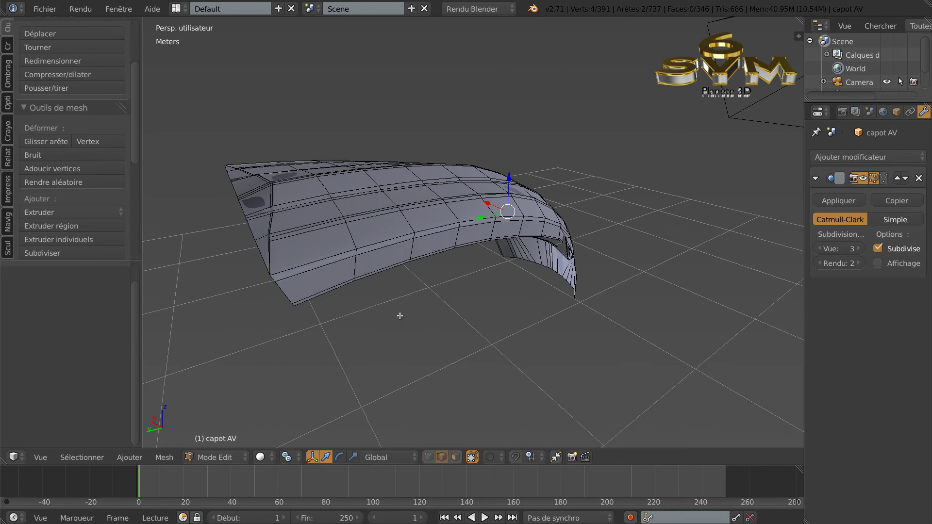
pyautogui.moveTo(362, 333); pyautogui.dragTo(481, 332, button='middle')
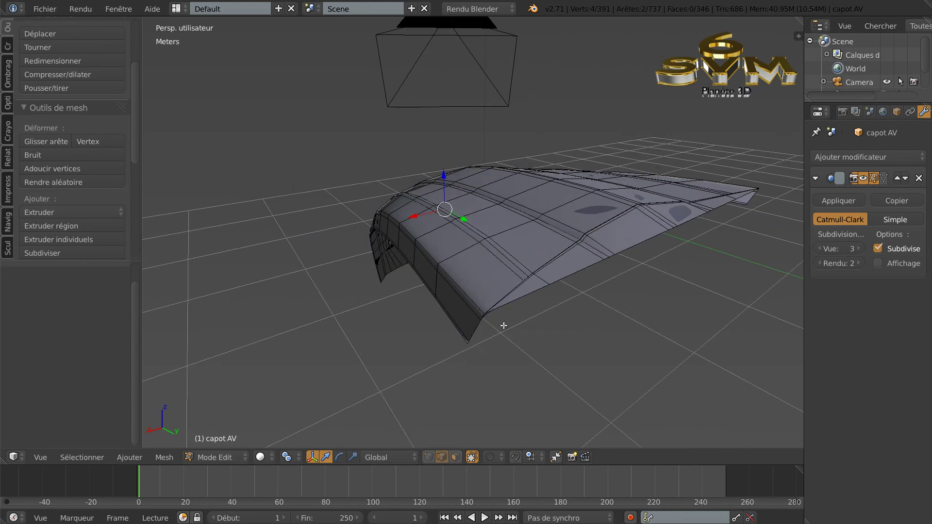
pyautogui.moveTo(530, 285); pyautogui.dragTo(555, 266, button='middle')
pyautogui.scroll(3, 517, 256)
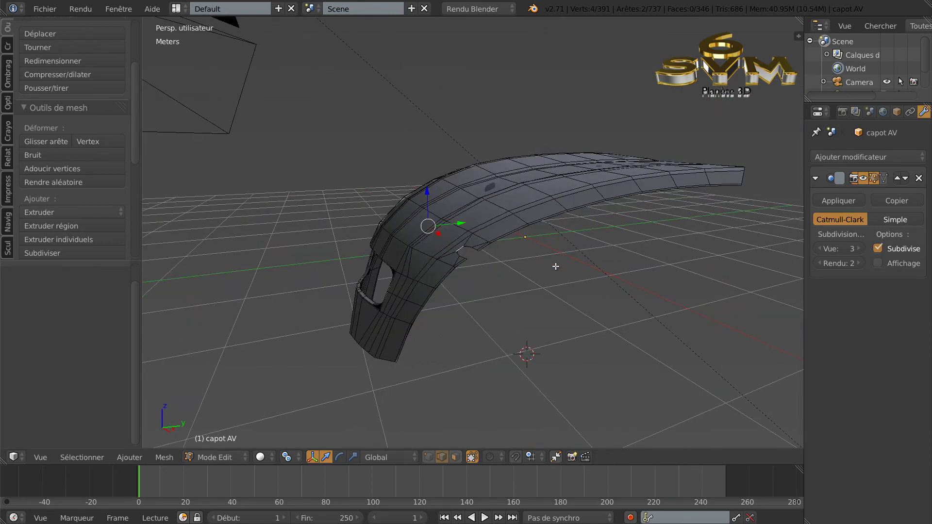
pyautogui.press('Tab')
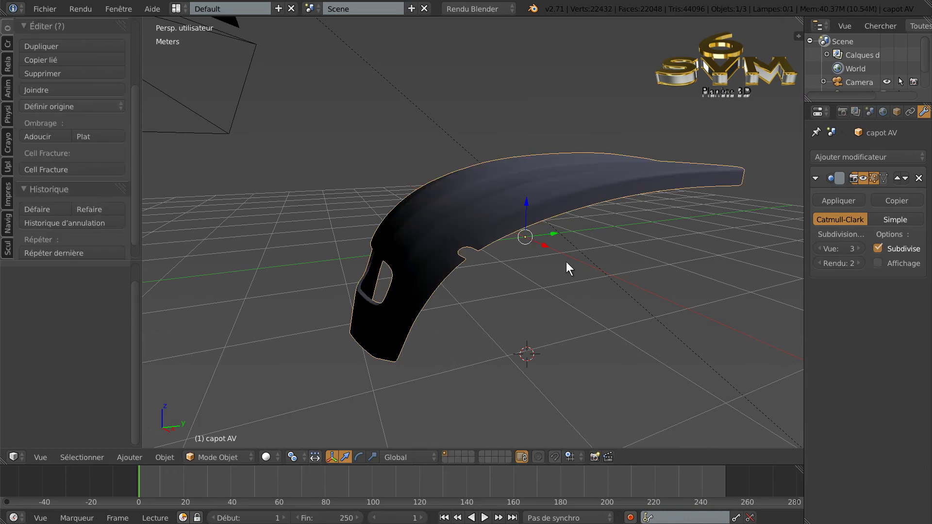
pyautogui.scroll(3, 564, 261)
pyautogui.moveTo(562, 261); pyautogui.dragTo(602, 255, button='middle')
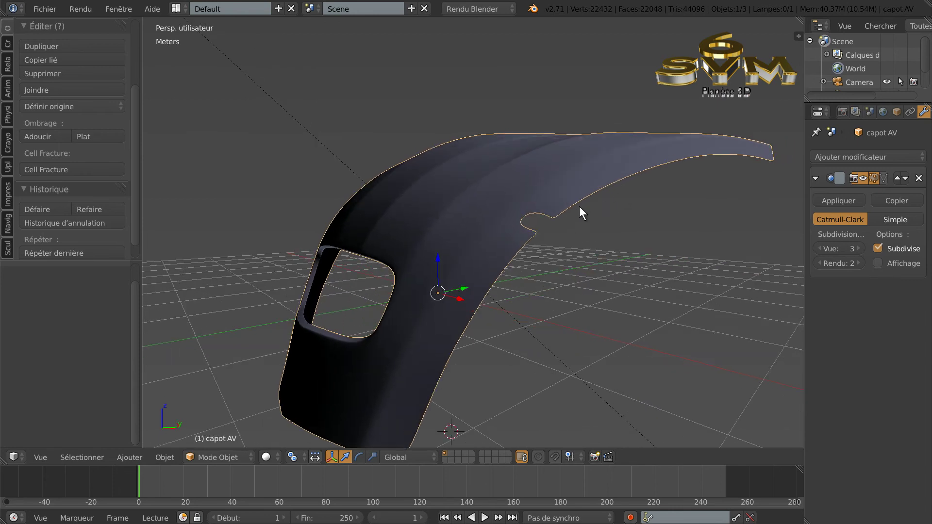
# Step: In Edit Mode, select the side rim edges behind and ahead of one notch, the front lower edge and the opposite front rim
pyautogui.press('Tab')
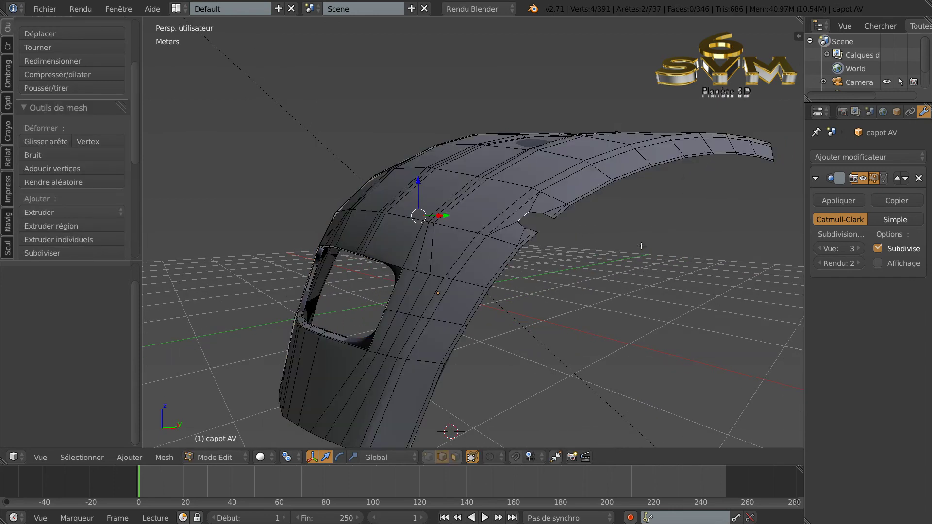
pyautogui.moveTo(624, 253); pyautogui.dragTo(596, 269, button='middle')
pyautogui.keyDown('alt'); pyautogui.rightClick(595, 231); pyautogui.keyUp('alt')
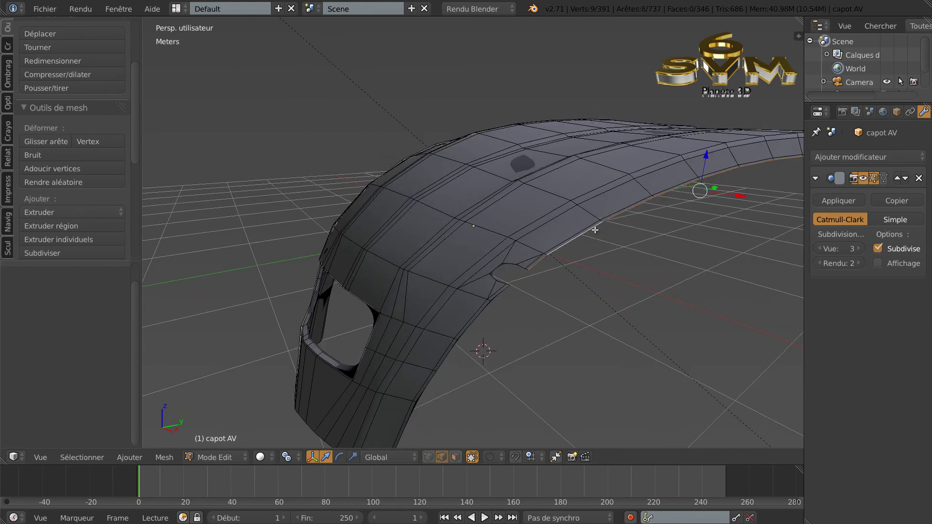
pyautogui.keyDown('alt'); pyautogui.keyDown('shift'); pyautogui.rightClick(494, 315); pyautogui.keyUp('shift'); pyautogui.keyUp('alt')
pyautogui.moveTo(444, 351); pyautogui.dragTo(559, 344, button='middle')
pyautogui.keyDown('alt'); pyautogui.keyDown('shift'); pyautogui.rightClick(559, 384); pyautogui.keyUp('shift'); pyautogui.keyUp('alt')
pyautogui.keyDown('alt'); pyautogui.keyDown('shift'); pyautogui.rightClick(540, 333); pyautogui.keyUp('shift'); pyautogui.keyUp('alt')
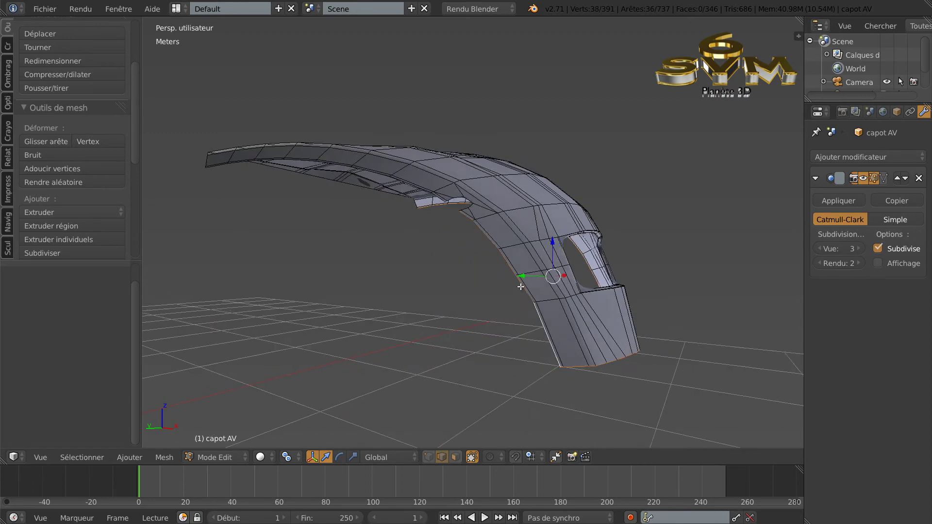
# Step: Extend the selection with both notch edges and the remaining outer border edges to cover the hood's whole outline
pyautogui.moveTo(521, 287); pyautogui.dragTo(555, 312, button='middle')
pyautogui.scroll(2, 546, 300)
pyautogui.keyDown('alt'); pyautogui.keyDown('shift'); pyautogui.rightClick(568, 264); pyautogui.keyUp('shift'); pyautogui.keyUp('alt')
pyautogui.keyDown('alt'); pyautogui.keyDown('shift'); pyautogui.rightClick(532, 265); pyautogui.keyUp('shift'); pyautogui.keyUp('alt')
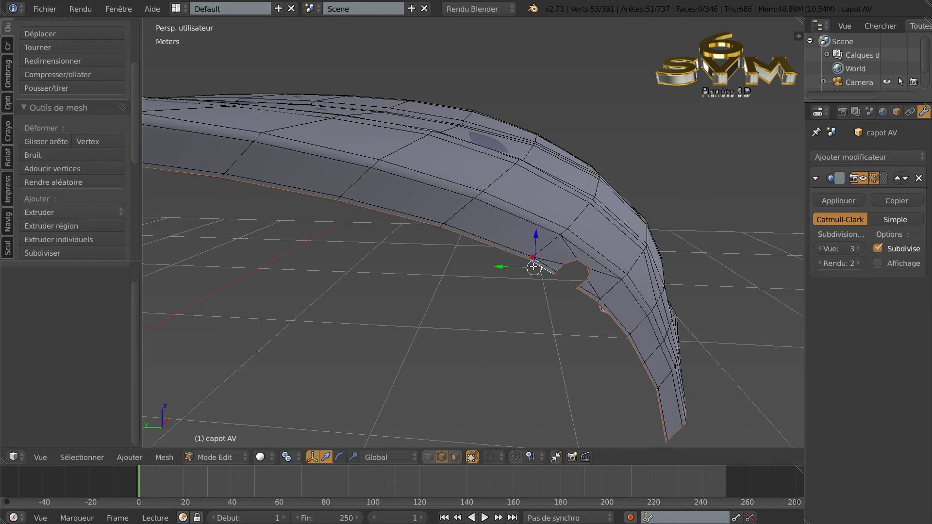
pyautogui.moveTo(349, 275); pyautogui.dragTo(468, 290, button='middle')
pyautogui.keyDown('alt'); pyautogui.keyDown('shift'); pyautogui.rightClick(393, 250); pyautogui.keyUp('shift'); pyautogui.keyUp('alt')
pyautogui.scroll(1, 460, 282)
pyautogui.keyDown('alt'); pyautogui.keyDown('shift'); pyautogui.rightClick(436, 273); pyautogui.keyUp('shift'); pyautogui.keyUp('alt')
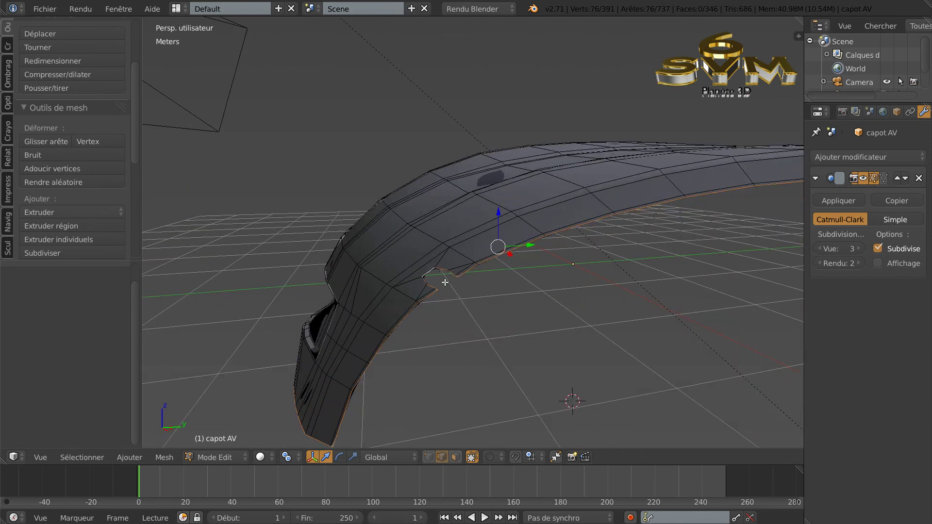
pyautogui.scroll(-1, 470, 295)
pyautogui.moveTo(480, 295); pyautogui.dragTo(525, 338, button='middle')
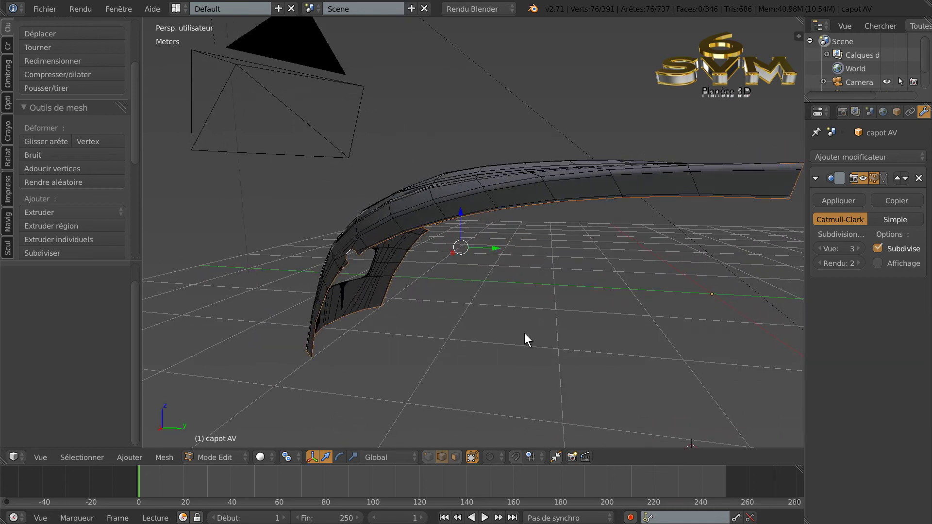
# Step: Set the pivot point to Barycentre, then extrude the selected border edges and scale them to 0.995
pyautogui.click(287, 458)
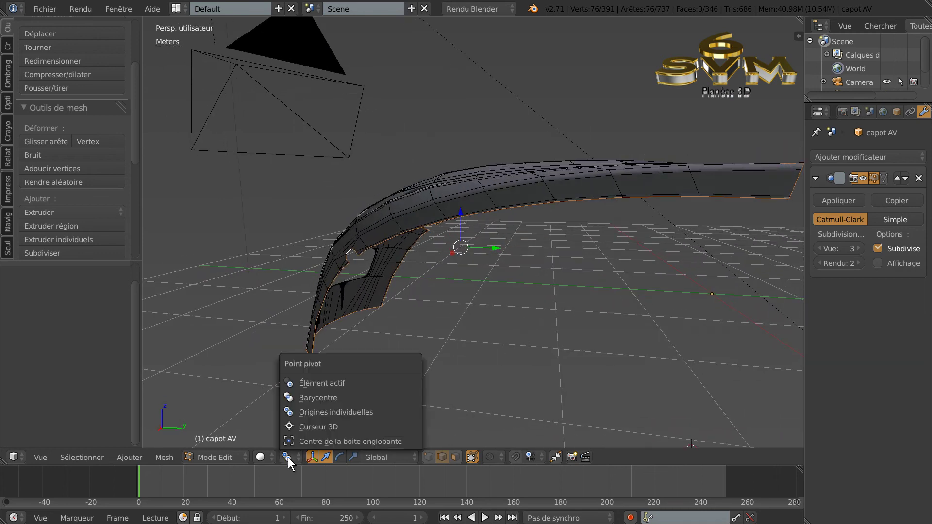
pyautogui.click(311, 397)
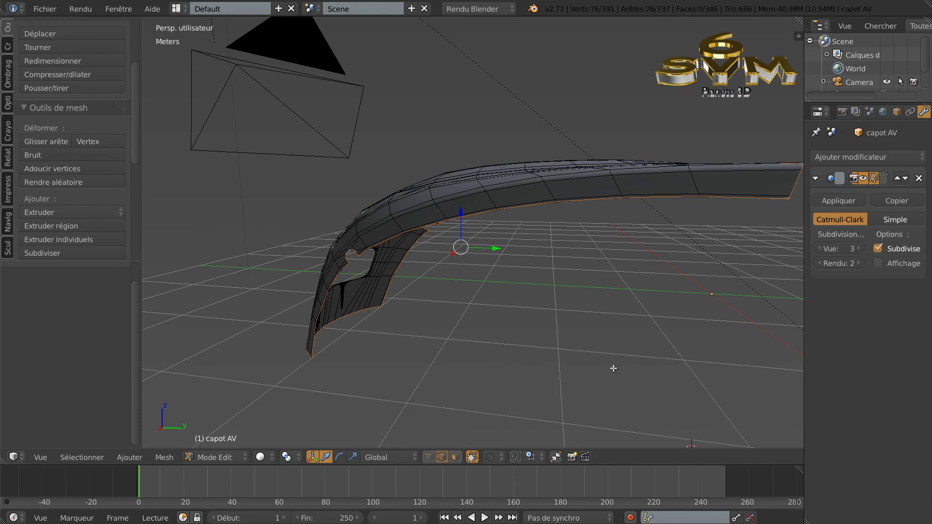
pyautogui.press('e')
pyautogui.press('s')
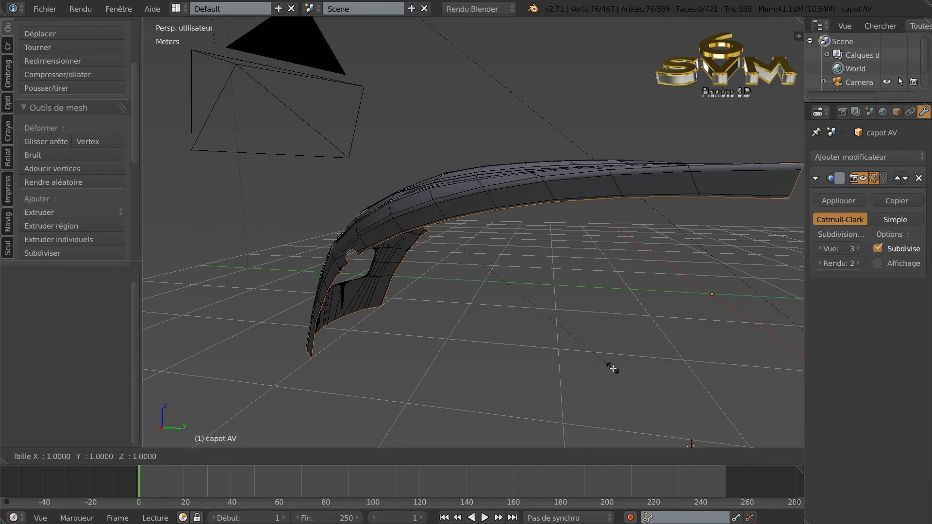
pyautogui.click(612, 367)
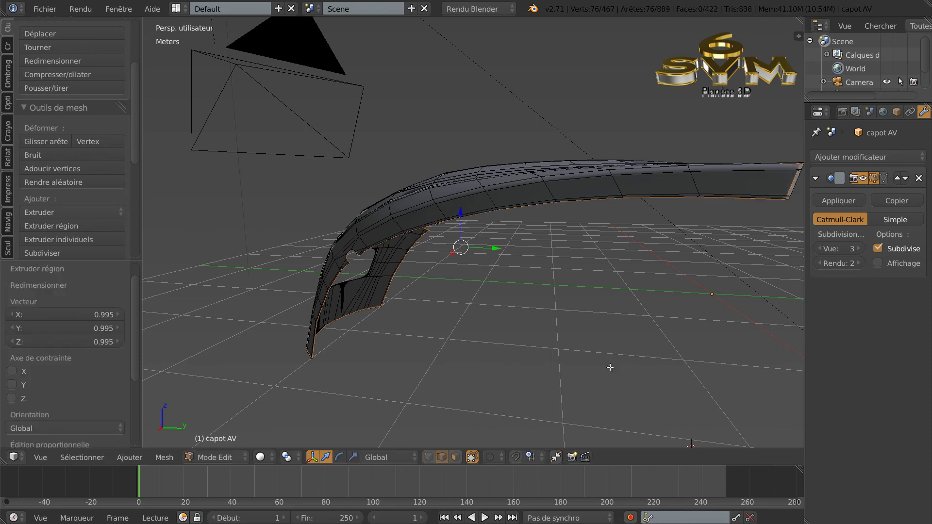
# Step: Examine the extruded border and the rim notch from several angles in Object Mode and Edit Mode
pyautogui.press('Tab')
pyautogui.moveTo(613, 365); pyautogui.dragTo(691, 360, button='middle')
pyautogui.press('Tab')
pyautogui.moveTo(596, 329); pyautogui.dragTo(420, 323, button='middle')
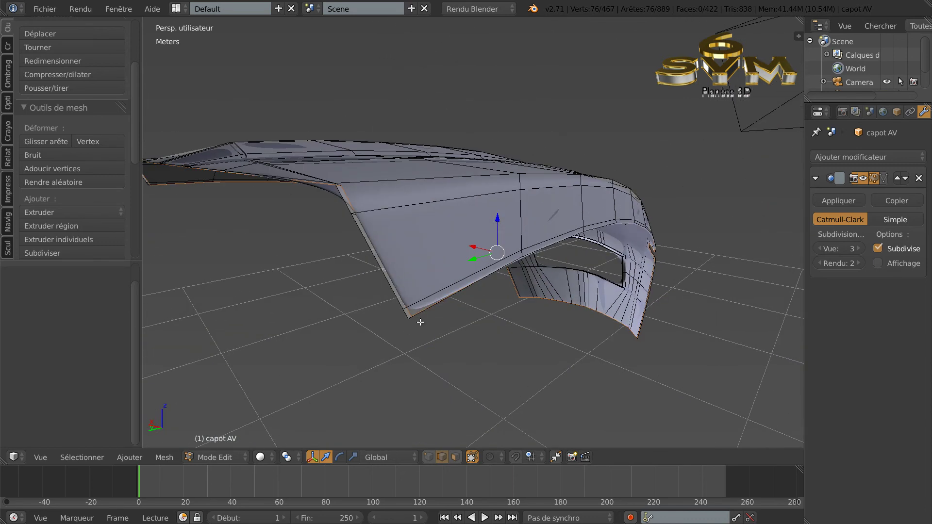
pyautogui.moveTo(521, 270); pyautogui.dragTo(475, 304, button='middle')
pyautogui.scroll(4, 449, 314)
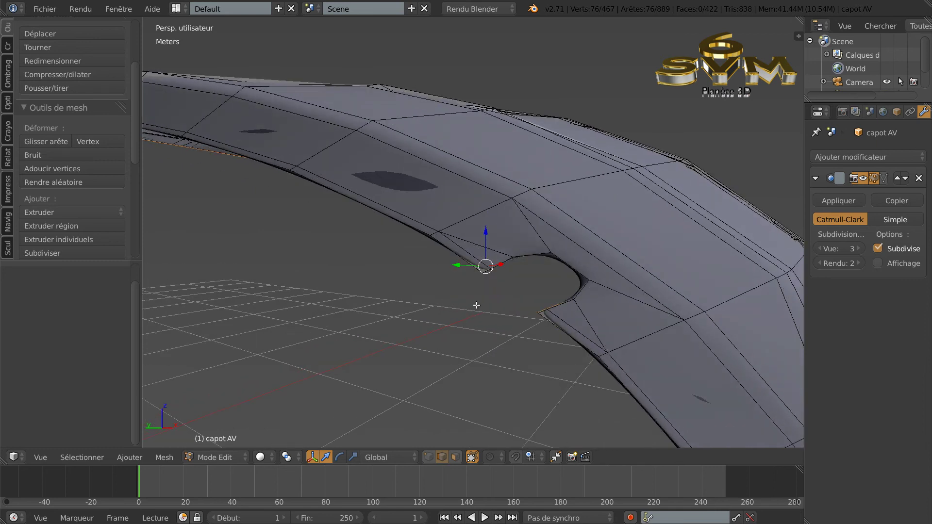
pyautogui.scroll(3, 477, 318)
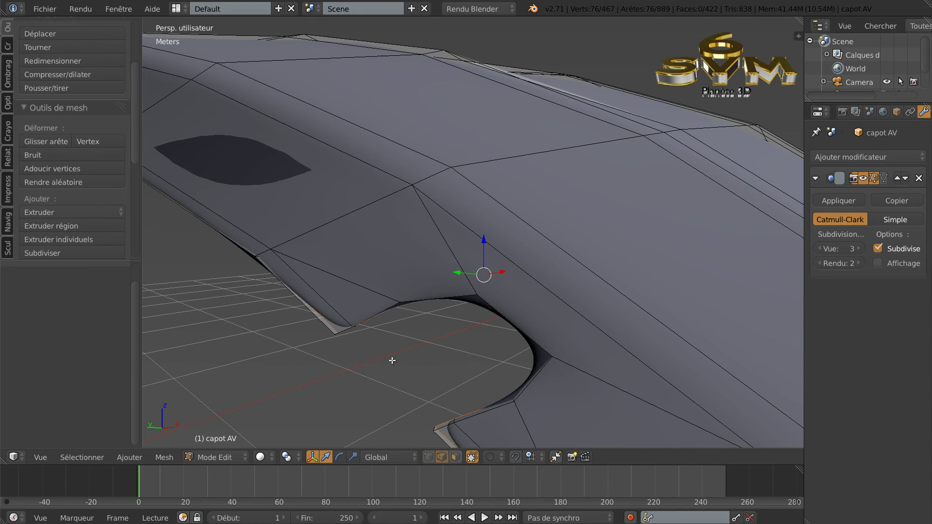
pyautogui.scroll(-2, 416, 351)
pyautogui.press('Tab')
pyautogui.moveTo(619, 300); pyautogui.dragTo(534, 293, button='middle')
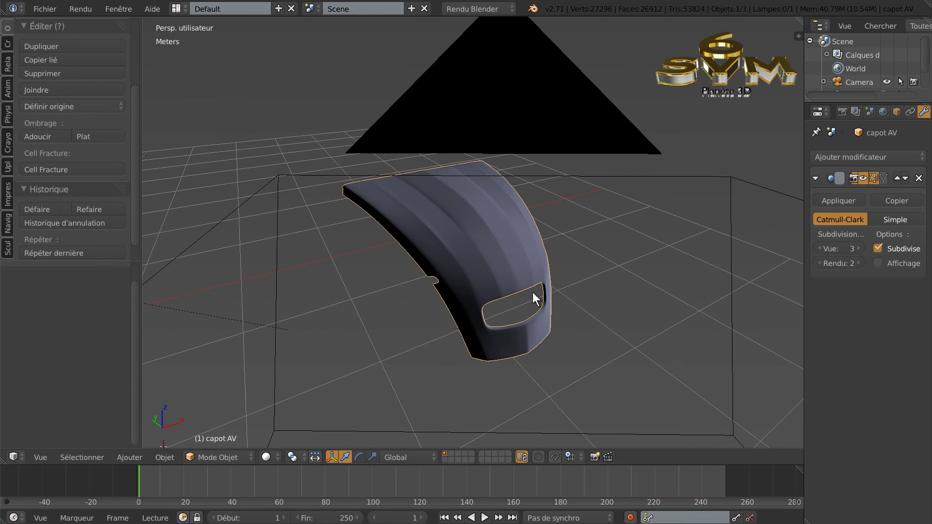
# Step: Align the camera to the current view and move it about -3.8 cm in X, -7.9 cm in Y and -20.8 cm in Z
pyautogui.press('KP_0')
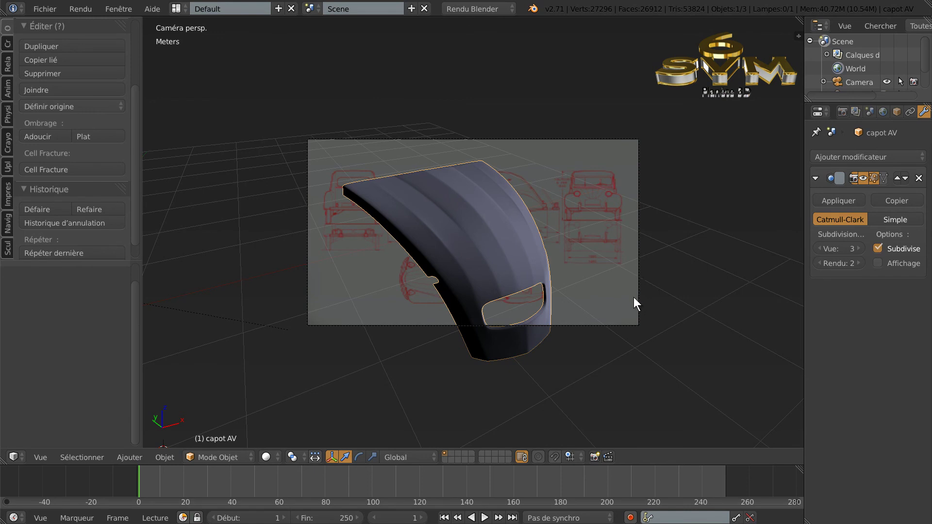
pyautogui.press('KP_0')
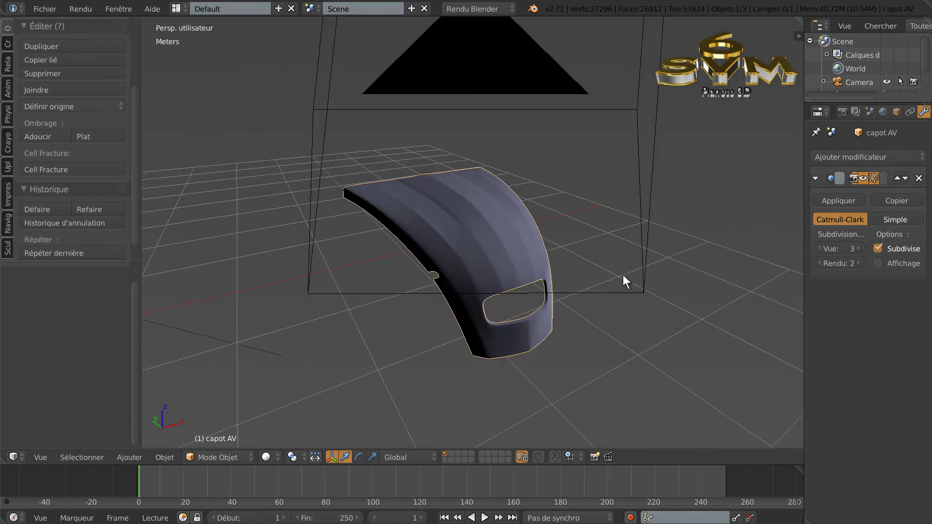
pyautogui.scroll(-2, 622, 275)
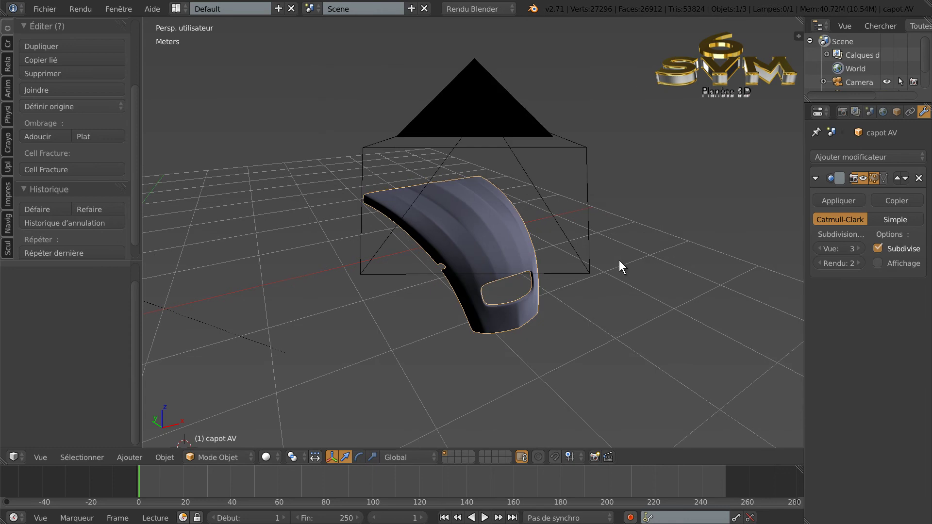
pyautogui.press('KP_0')
pyautogui.rightClick(638, 228)
pyautogui.press('g')
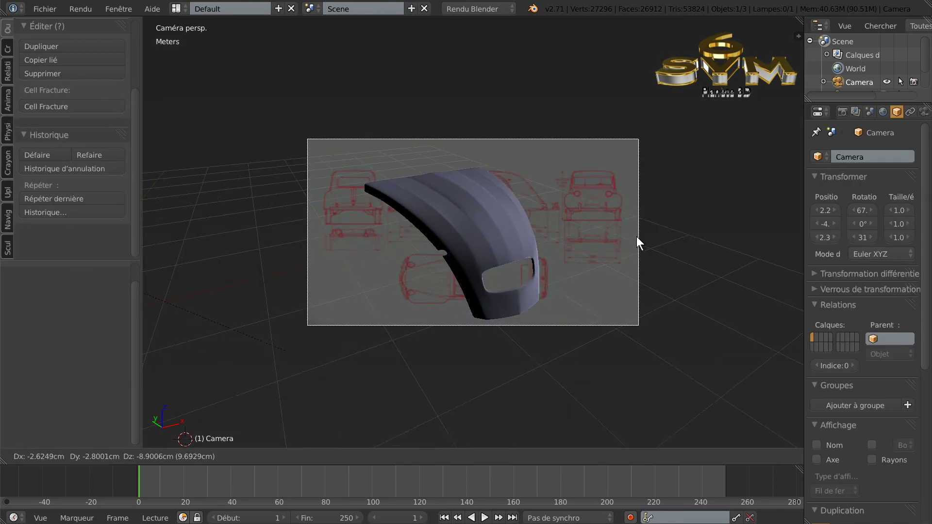
pyautogui.click(637, 238)
pyautogui.moveTo(636, 240); pyautogui.dragTo(571, 255, button='middle')
pyautogui.press('KP_0')
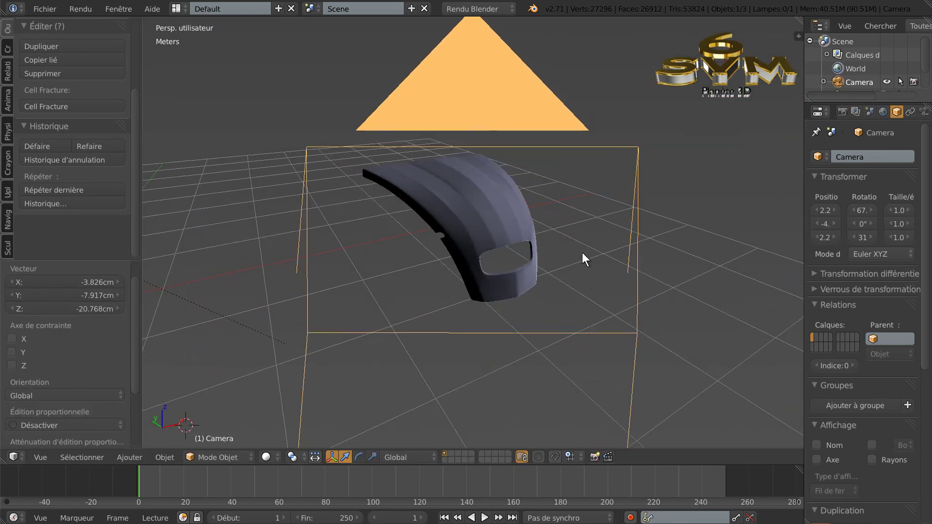
# Step: Set the render resolution scale to 100% and render the hood from the camera view
pyautogui.moveTo(805, 195); pyautogui.dragTo(771, 197)
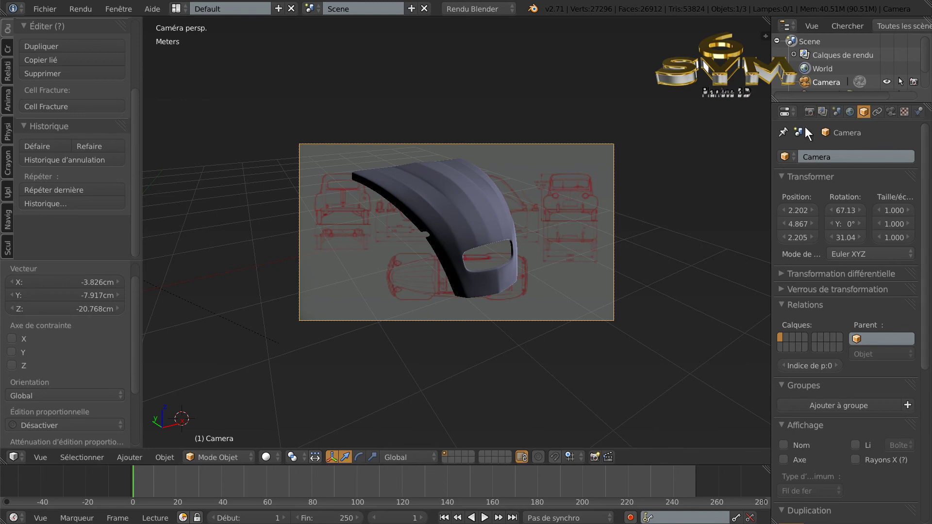
pyautogui.click(809, 111)
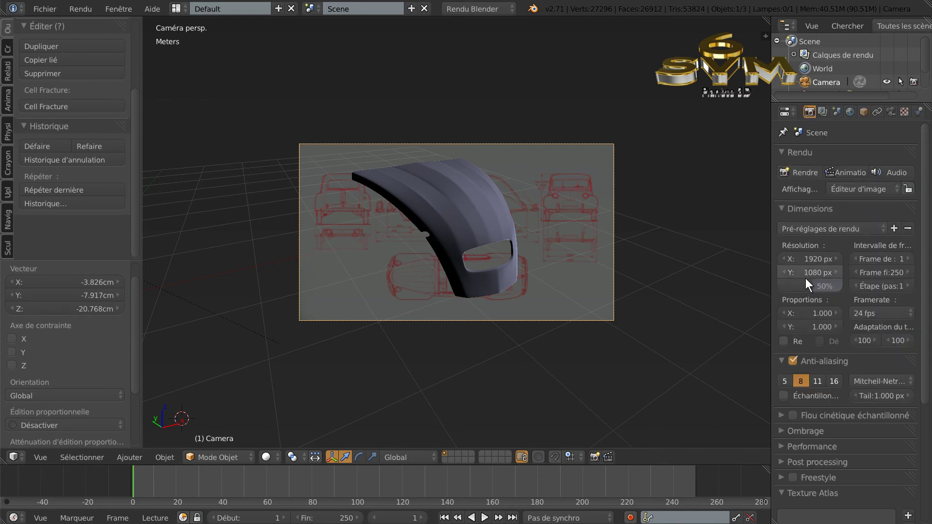
pyautogui.press('Home')
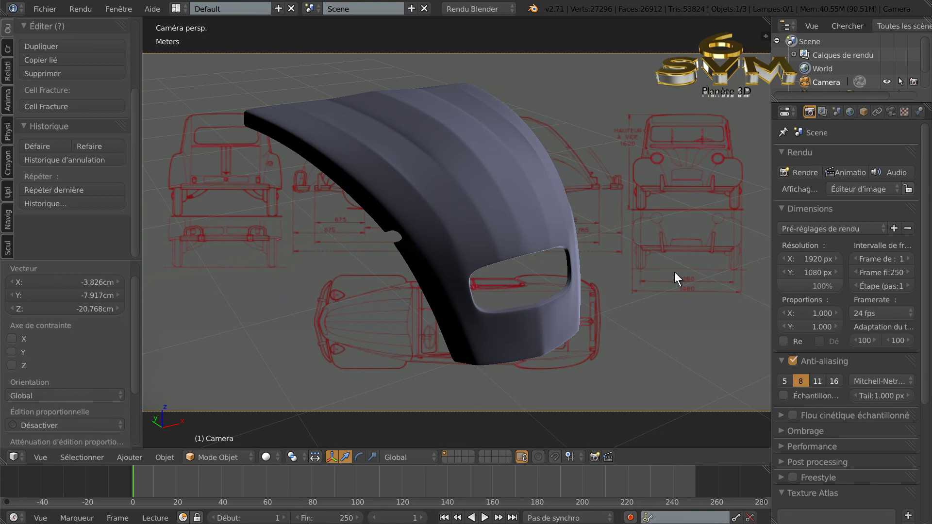
pyautogui.press('F12')
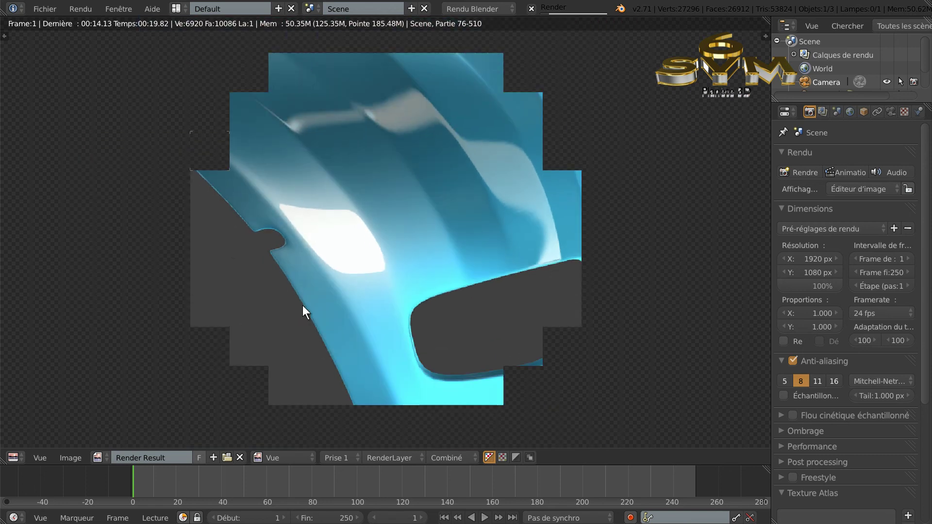
pyautogui.scroll(-2, 306, 304)
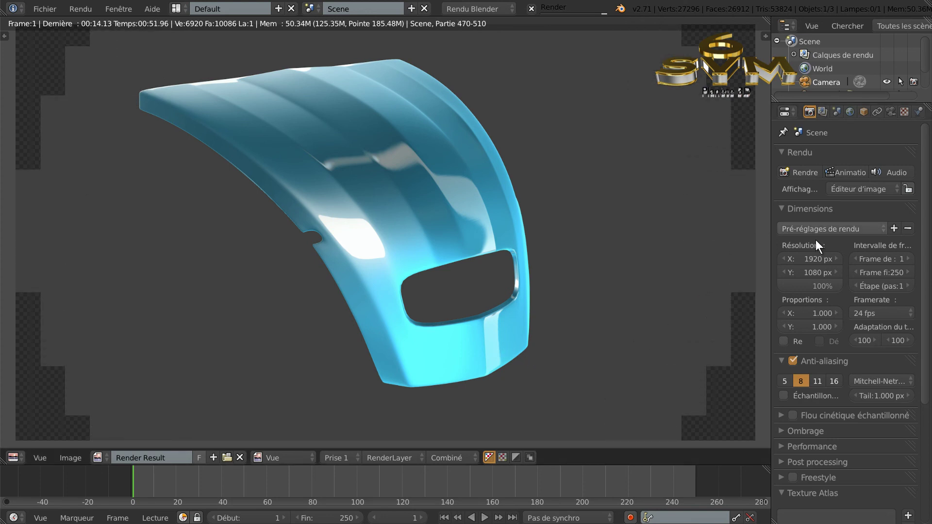
# Step: Set the render resolution scale to 50%
pyautogui.moveTo(819, 284); pyautogui.dragTo(793, 289)
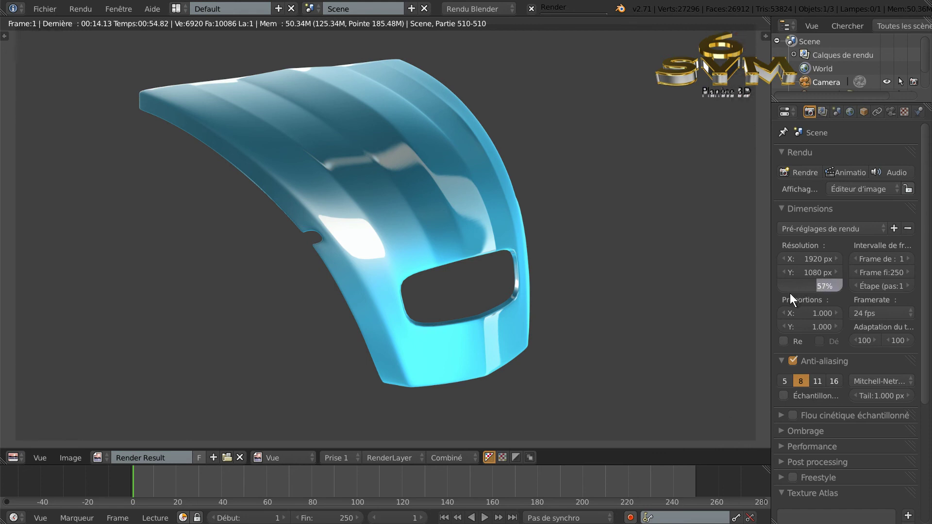
pyautogui.moveTo(772, 296); pyautogui.dragTo(815, 281)
pyautogui.click(814, 281)
pyautogui.write('50')
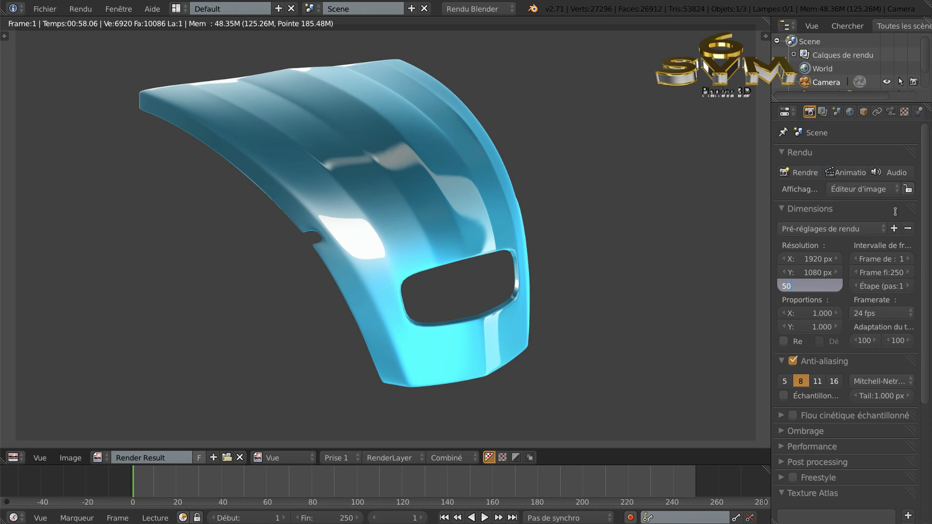
pyautogui.press('Return')
pyautogui.scroll(-1, 595, 284)
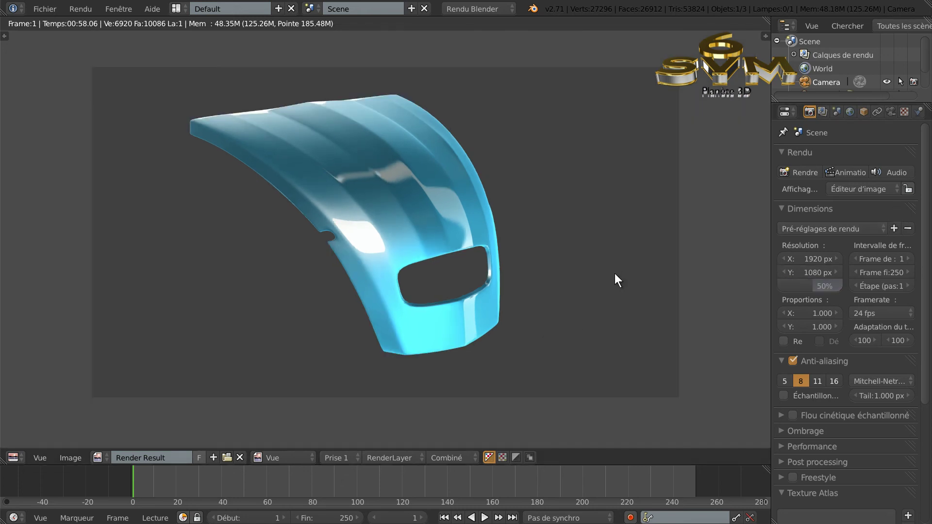
# Step: Close the render, align the camera to a view from the hood's other side and render the image
pyautogui.press('Escape')
pyautogui.moveTo(602, 280); pyautogui.dragTo(538, 281, button='middle')
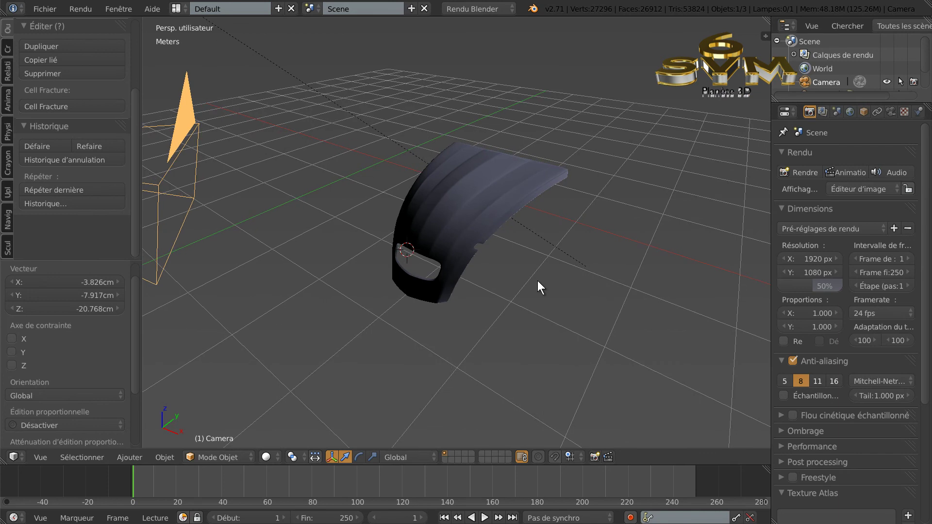
pyautogui.press('KP_0')
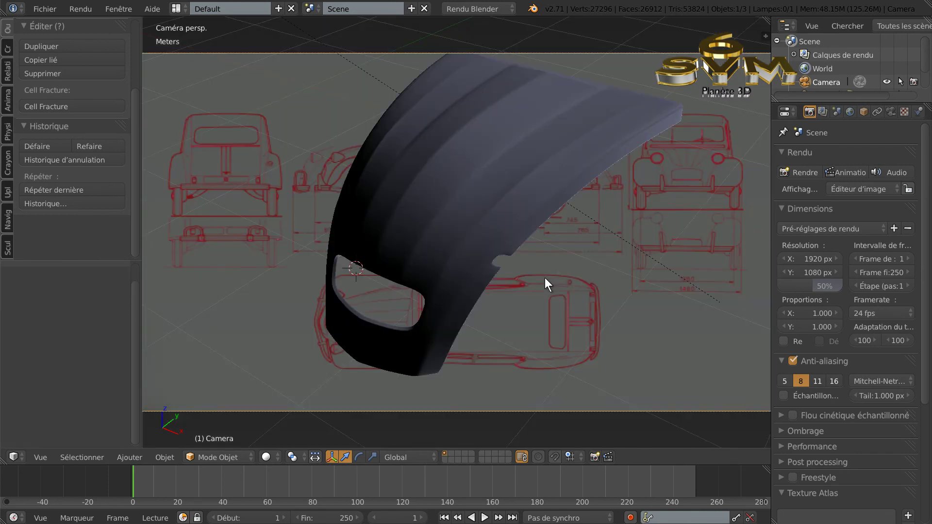
pyautogui.press('F12')
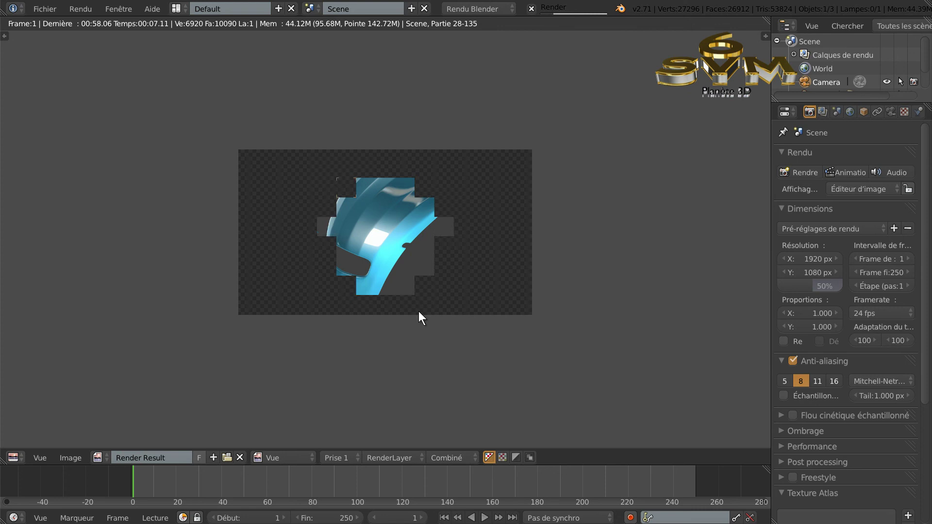
pyautogui.scroll(4, 407, 298)
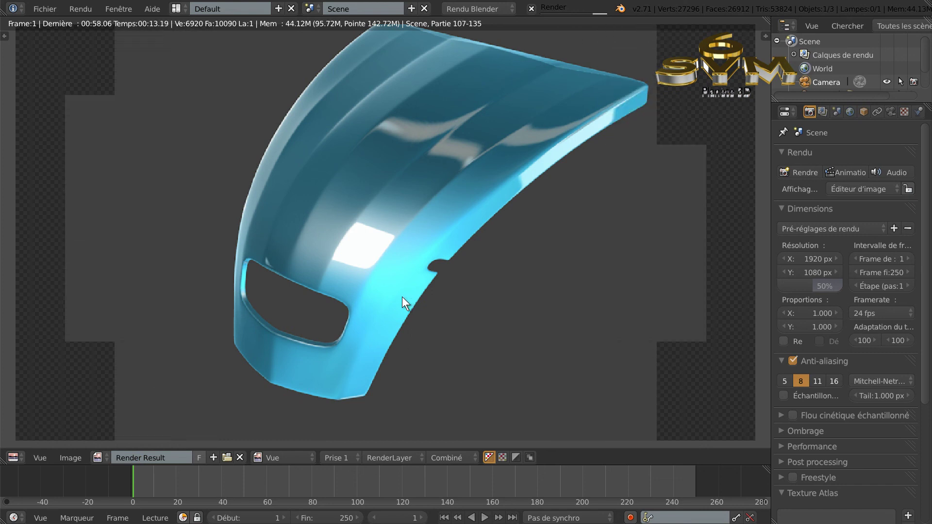
pyautogui.scroll(-1, 393, 298)
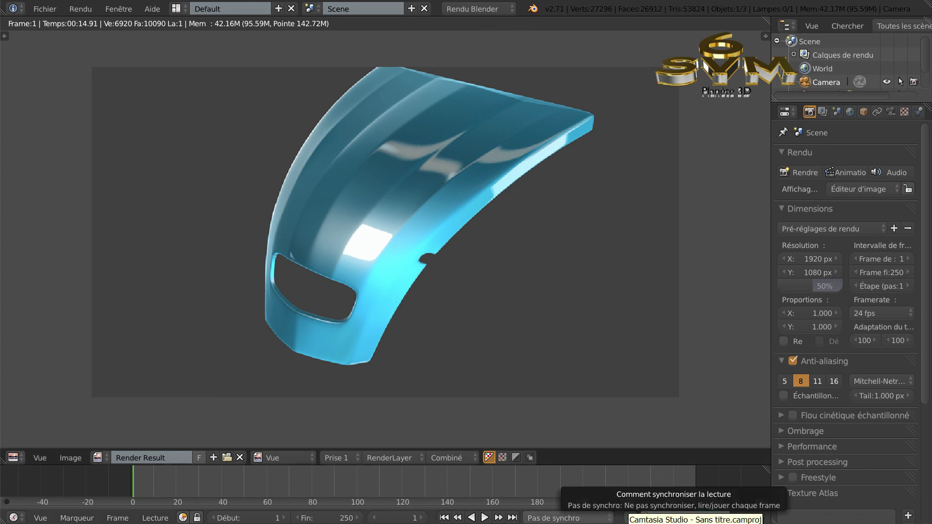
# Step: Compare the rendered hood with the reference photo of the real hood in the image viewer
pyautogui.hotkey('alt', 'Tab')
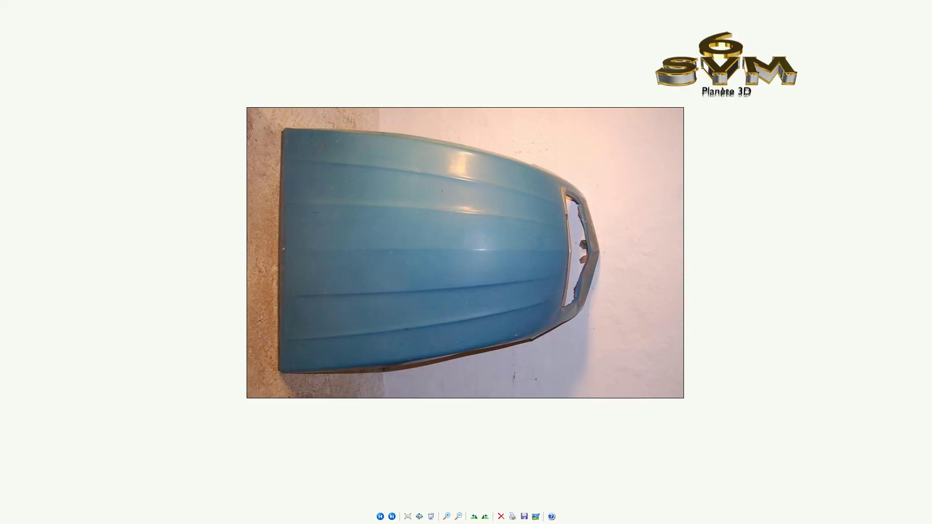
pyautogui.hotkey('alt', 'Tab')
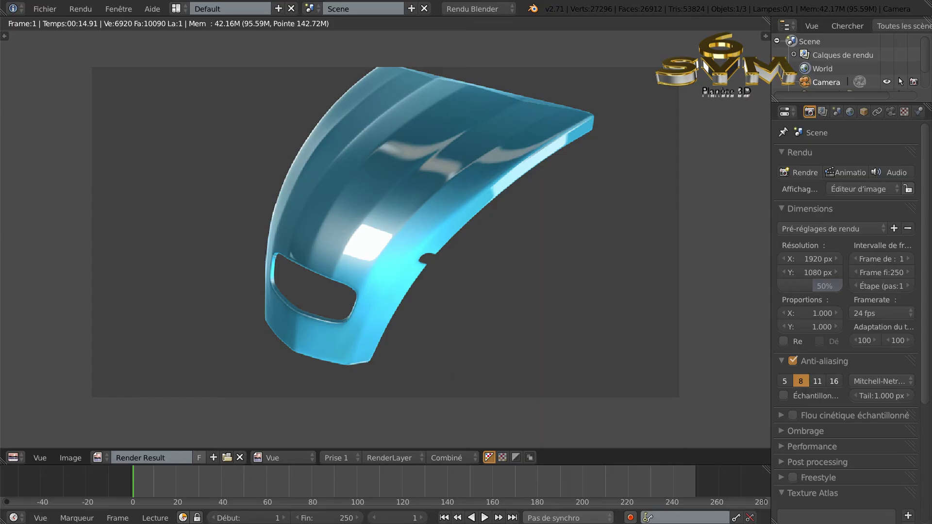
pyautogui.hotkey('alt', 'Tab')
pyautogui.hotkey('alt', 'Tab')
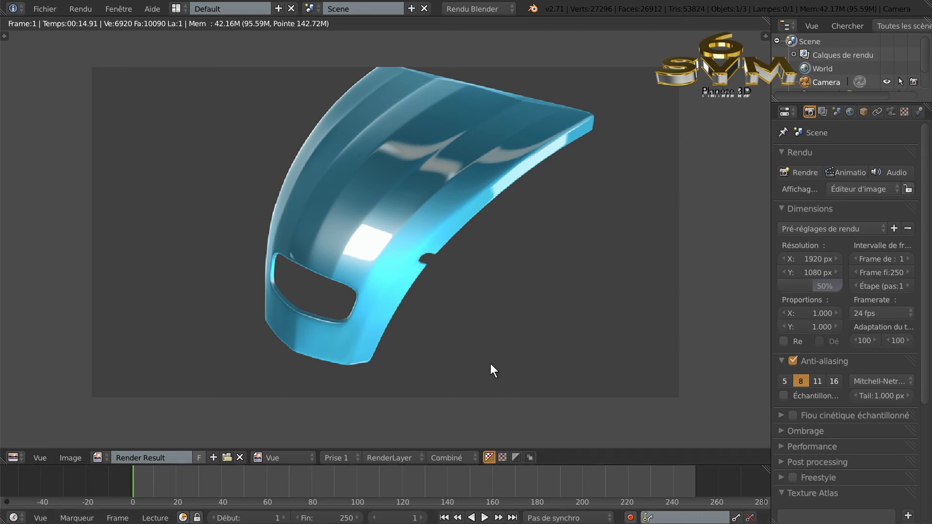
# Step: Close the render and examine the hood's overall shape, front opening and side notches from the front and side
pyautogui.press('Escape')
pyautogui.moveTo(499, 374); pyautogui.dragTo(569, 345, button='middle')
pyautogui.moveTo(630, 360); pyautogui.dragTo(613, 368, button='middle')
pyautogui.moveTo(531, 341); pyautogui.dragTo(447, 341, button='middle')
pyautogui.scroll(4, 494, 319)
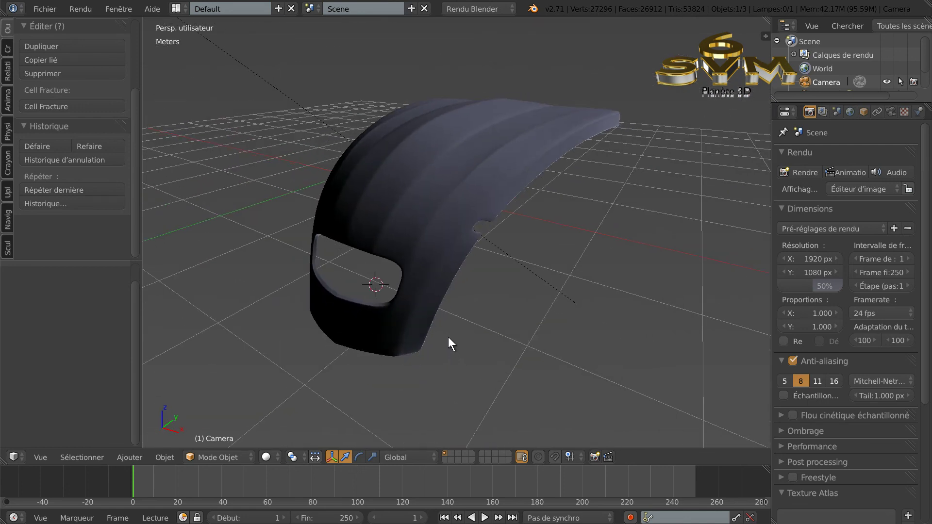
pyautogui.moveTo(506, 308)
pyautogui.mouseDown(button='middle')
pyautogui.moveTo(499, 325)
pyautogui.moveTo(493, 308)
pyautogui.mouseUp(button='middle')
pyautogui.moveTo(472, 254); pyautogui.dragTo(566, 258, button='middle')
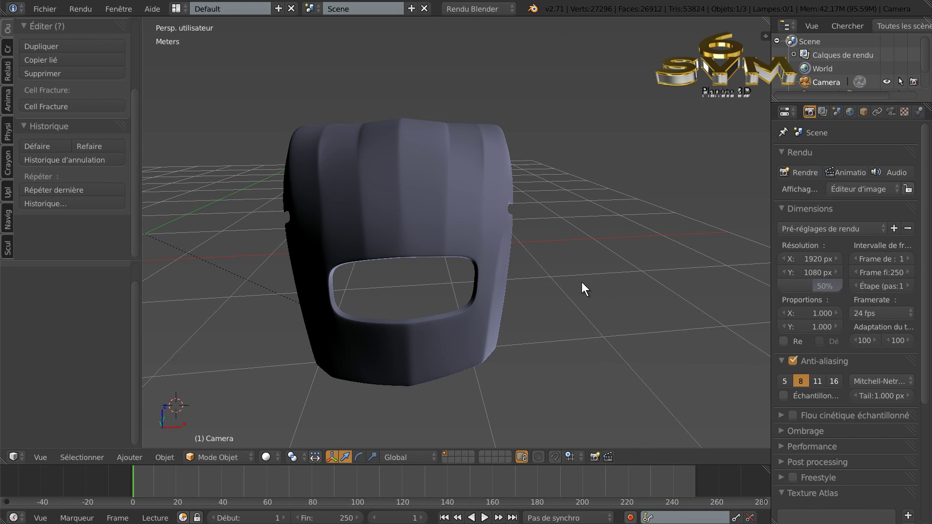
pyautogui.moveTo(556, 365)
pyautogui.mouseDown(button='middle')
pyautogui.moveTo(534, 380)
pyautogui.moveTo(526, 371)
pyautogui.moveTo(563, 377)
pyautogui.mouseUp(button='middle')
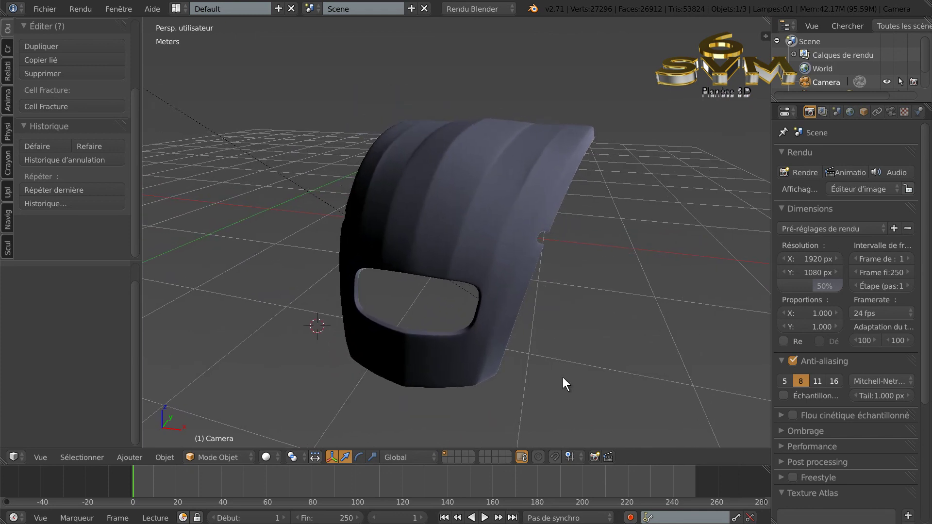
pyautogui.moveTo(429, 305)
pyautogui.mouseDown(button='middle')
pyautogui.moveTo(449, 309)
pyautogui.moveTo(435, 298)
pyautogui.moveTo(435, 309)
pyautogui.mouseUp(button='middle')
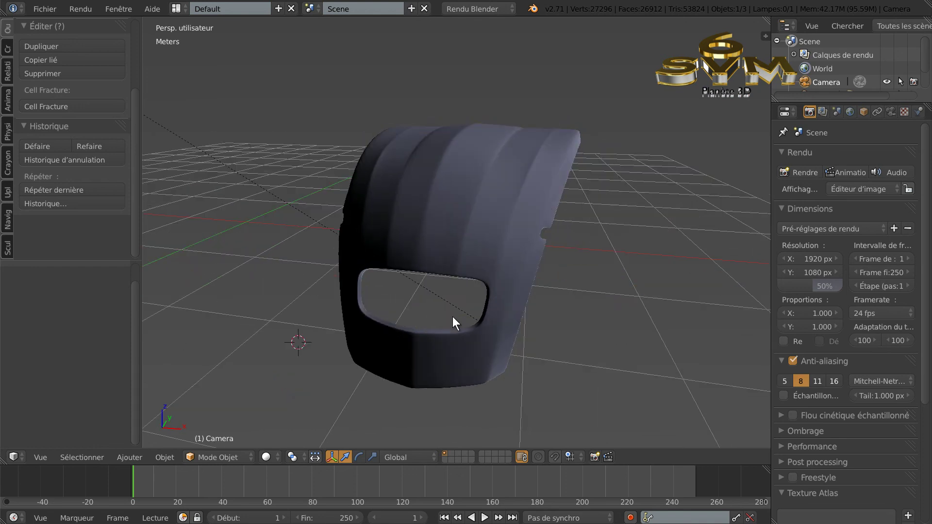
pyautogui.moveTo(567, 349)
pyautogui.mouseDown(button='middle')
pyautogui.moveTo(552, 366)
pyautogui.moveTo(556, 345)
pyautogui.mouseUp(button='middle')
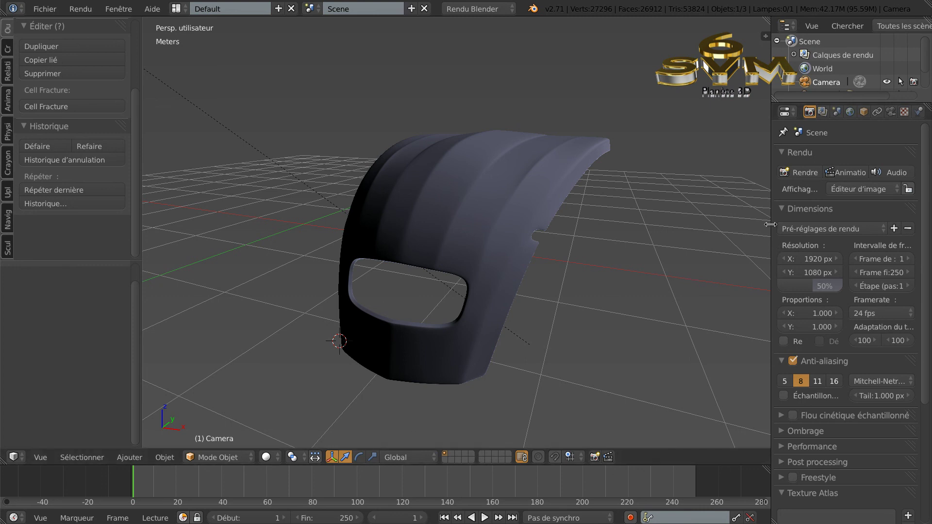
# Step: Widen the 3D view by narrowing the properties area and inspect the hood's curved surface and rims from several angles
pyautogui.moveTo(771, 217); pyautogui.dragTo(815, 217)
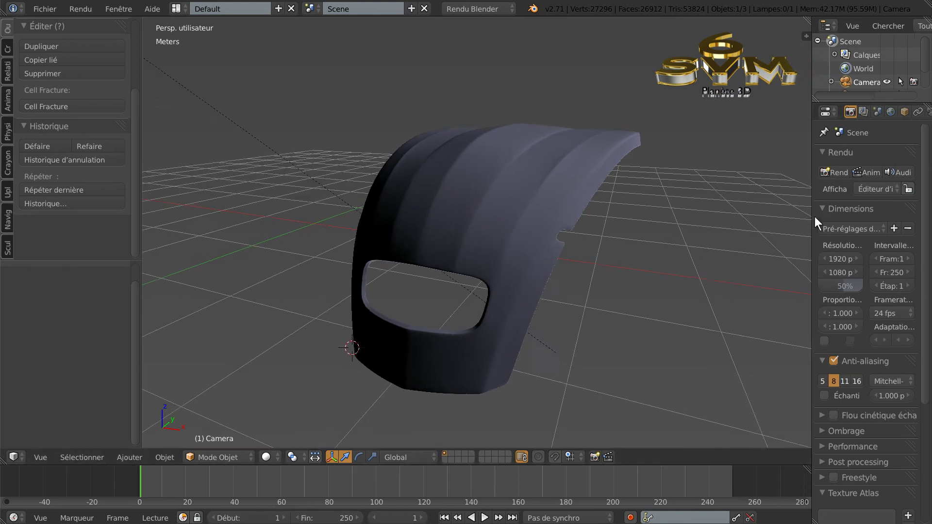
pyautogui.moveTo(561, 318)
pyautogui.mouseDown(button='middle')
pyautogui.moveTo(595, 345)
pyautogui.moveTo(543, 345)
pyautogui.moveTo(576, 341)
pyautogui.moveTo(583, 366)
pyautogui.moveTo(580, 326)
pyautogui.moveTo(563, 319)
pyautogui.moveTo(579, 333)
pyautogui.moveTo(564, 323)
pyautogui.moveTo(531, 345)
pyautogui.moveTo(579, 338)
pyautogui.moveTo(568, 307)
pyautogui.mouseUp(button='middle')
pyautogui.moveTo(494, 324); pyautogui.dragTo(462, 284, button='middle')
pyautogui.moveTo(546, 370); pyautogui.dragTo(437, 338, button='middle')
pyautogui.moveTo(528, 327)
pyautogui.mouseDown(button='middle')
pyautogui.moveTo(499, 331)
pyautogui.moveTo(532, 327)
pyautogui.mouseUp(button='middle')
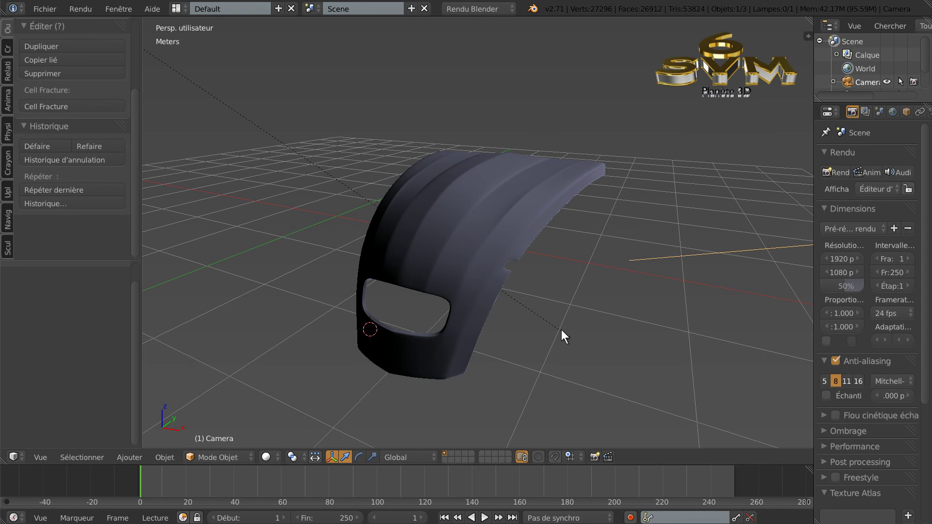
pyautogui.scroll(2, 561, 330)
pyautogui.moveTo(551, 354); pyautogui.dragTo(580, 342, button='middle')
pyautogui.scroll(-1, 622, 333)
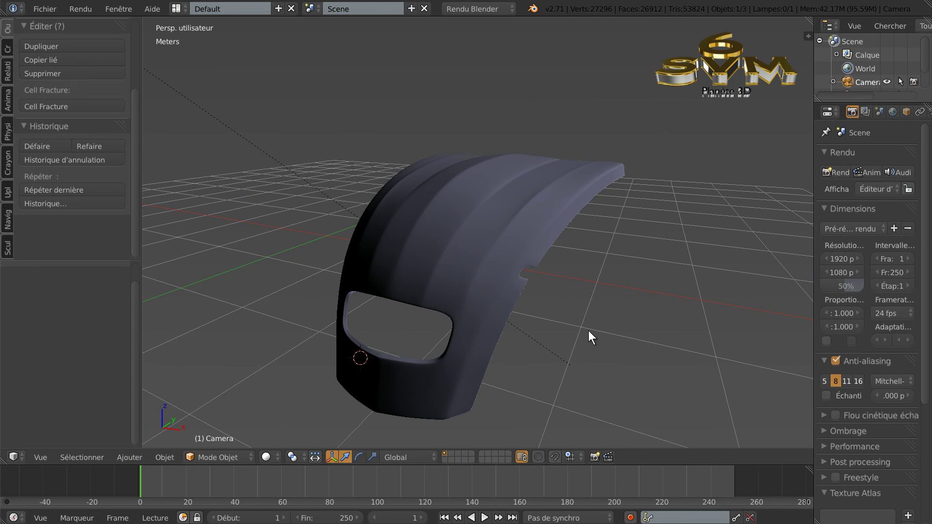
pyautogui.moveTo(592, 345)
pyautogui.mouseDown(button='middle')
pyautogui.moveTo(591, 321)
pyautogui.moveTo(593, 334)
pyautogui.mouseUp(button='middle')
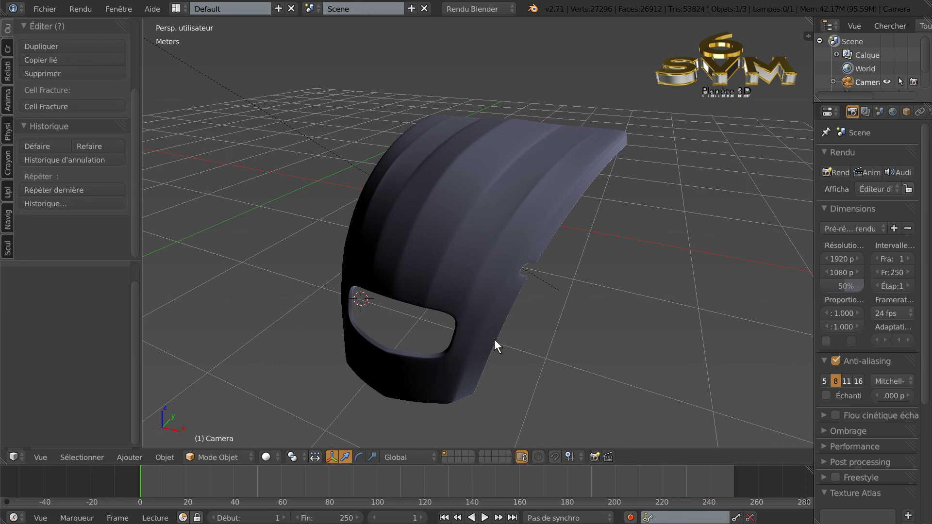
pyautogui.moveTo(576, 358)
pyautogui.mouseDown(button='middle')
pyautogui.moveTo(620, 358)
pyautogui.moveTo(618, 370)
pyautogui.moveTo(568, 355)
pyautogui.mouseUp(button='middle')
pyautogui.scroll(1, 559, 358)
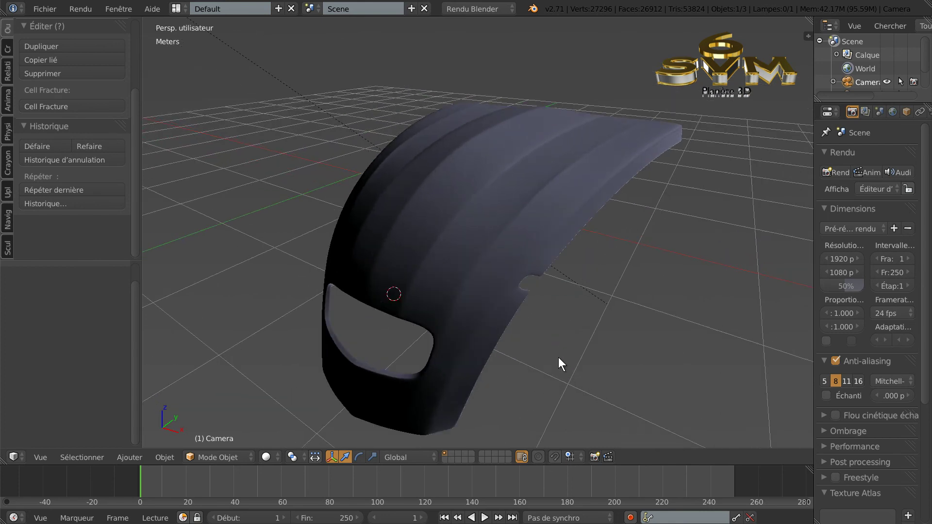
pyautogui.moveTo(558, 372); pyautogui.dragTo(558, 348, button='middle')
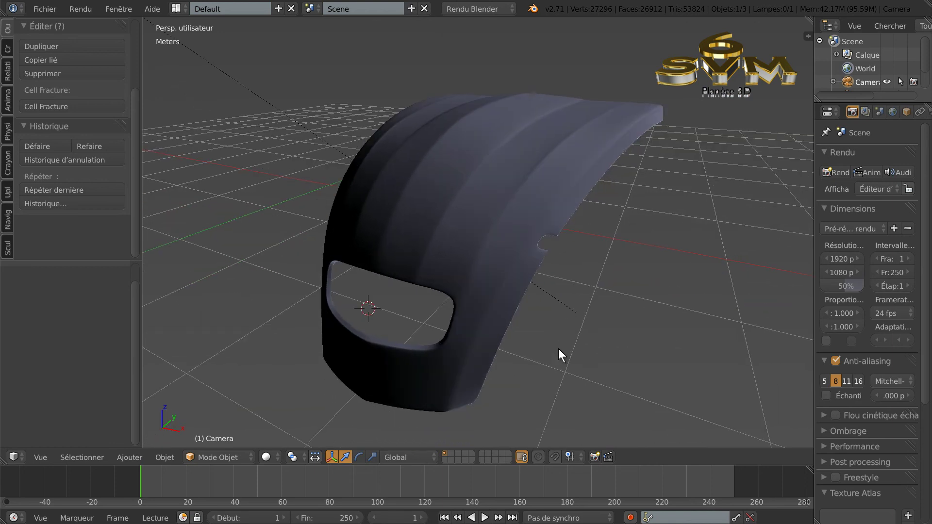